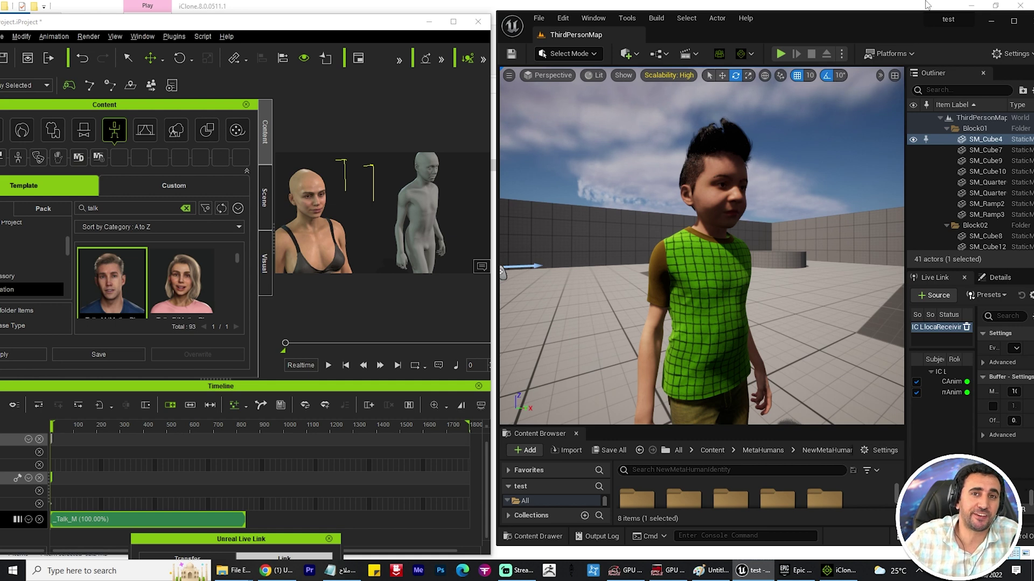
- Play the iClone talk animation and view the live-driven character from another angle
left_click(328, 366)
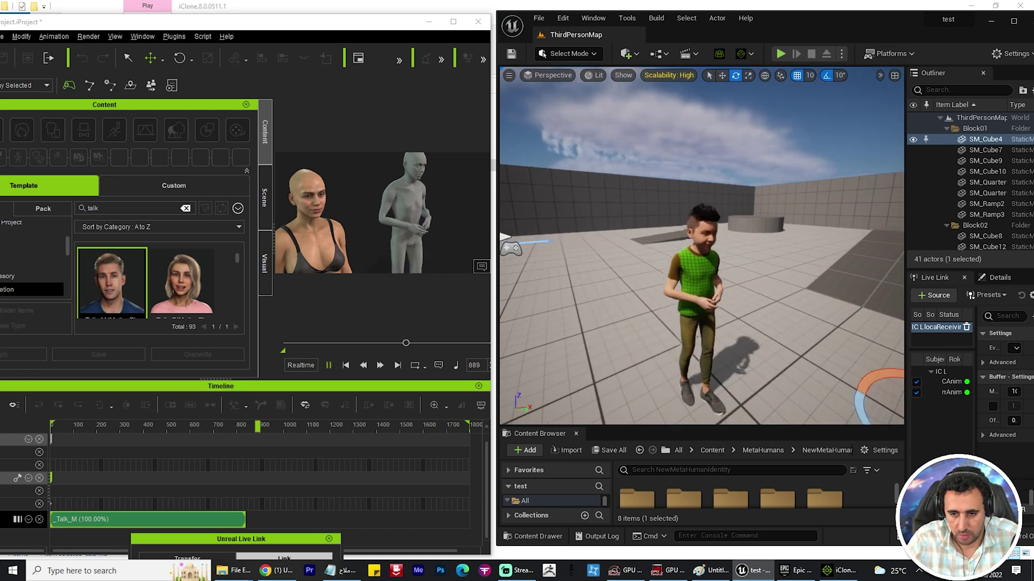
right_click_drag(729, 304, 693, 369)
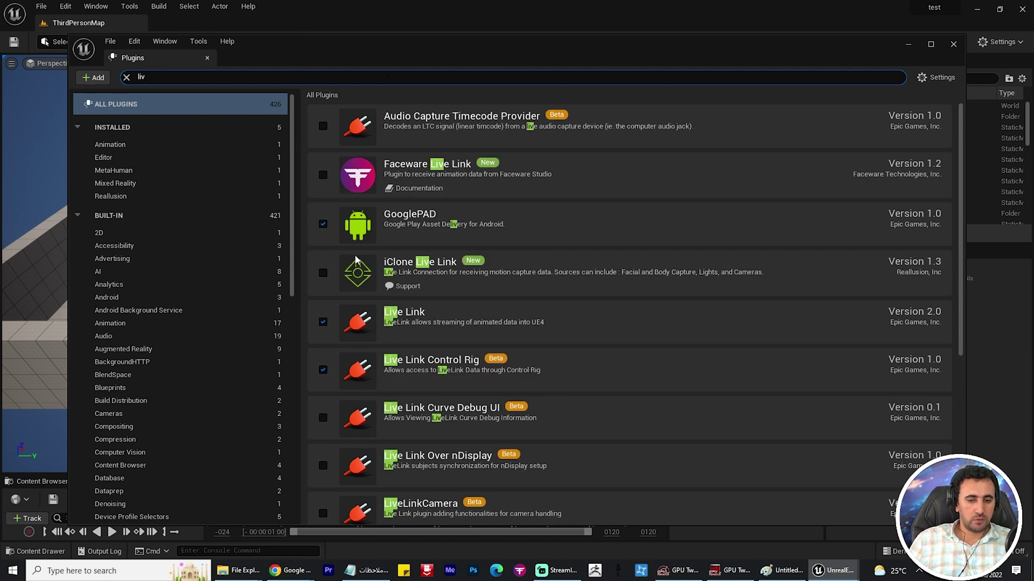
- Enable the iClone Live Link plugin, review the Rig plugins, and restart the editor
left_click(324, 274)
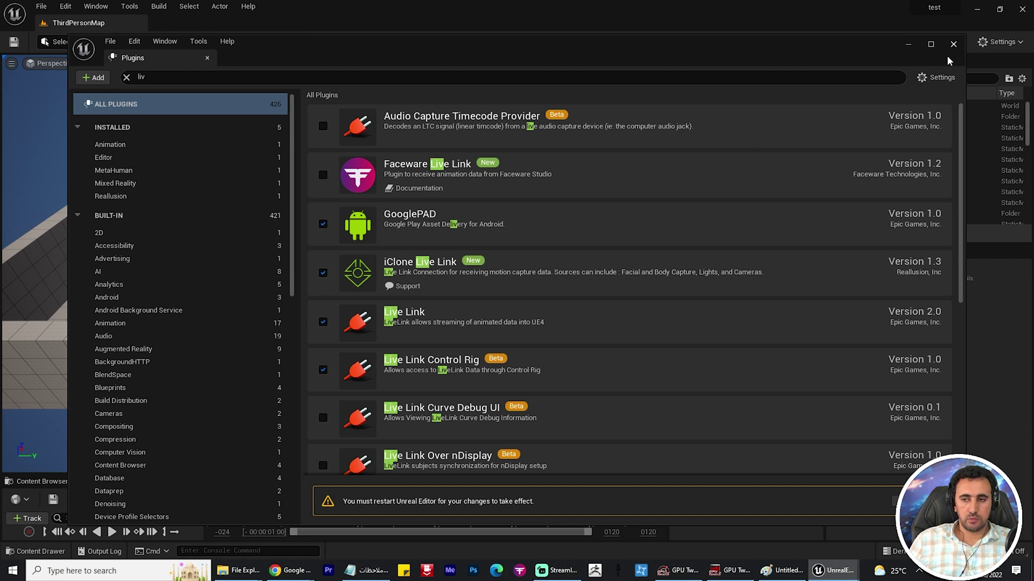
left_click(142, 77)
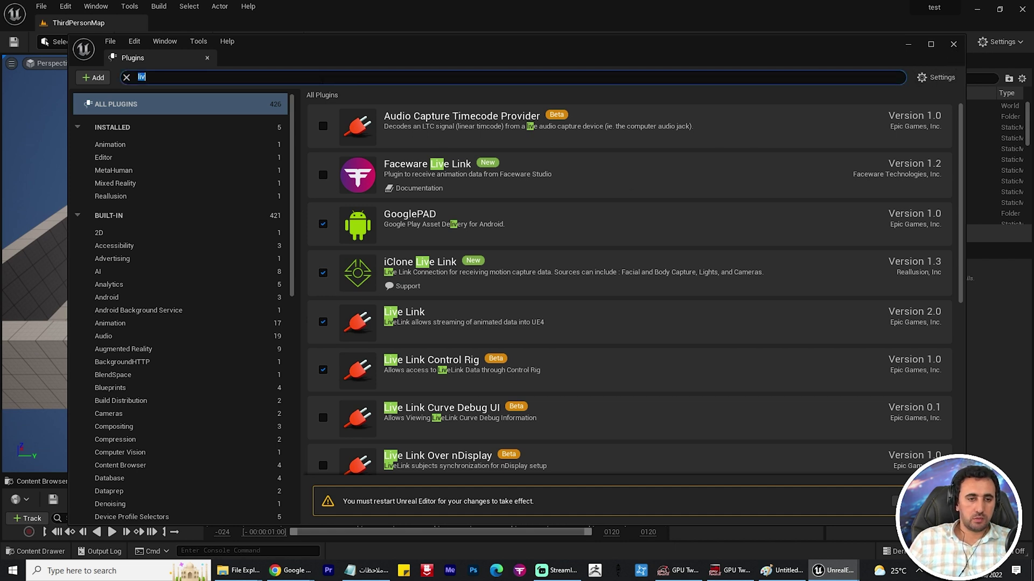
type("rig")
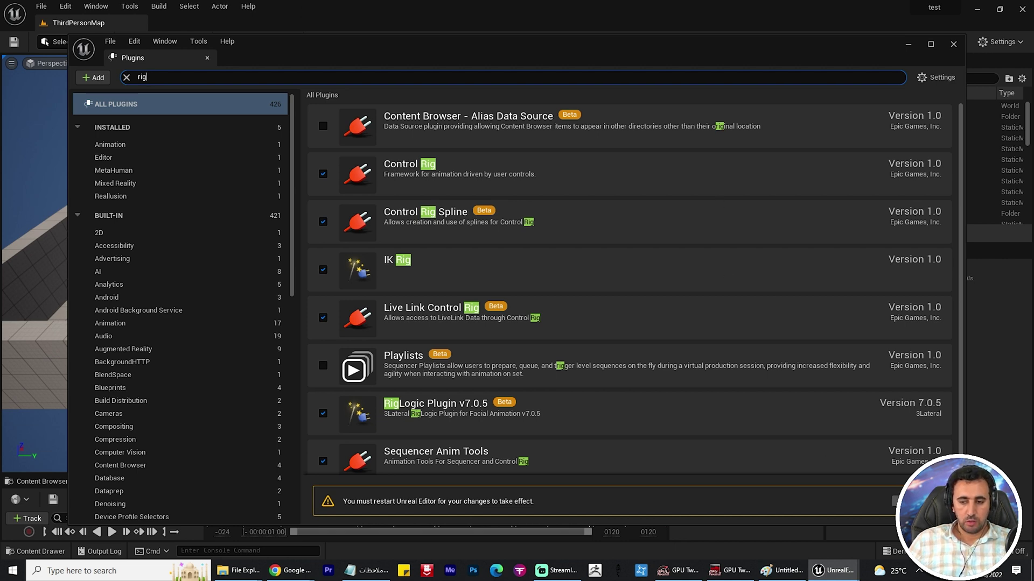
left_click_drag(832, 50, 713, 26)
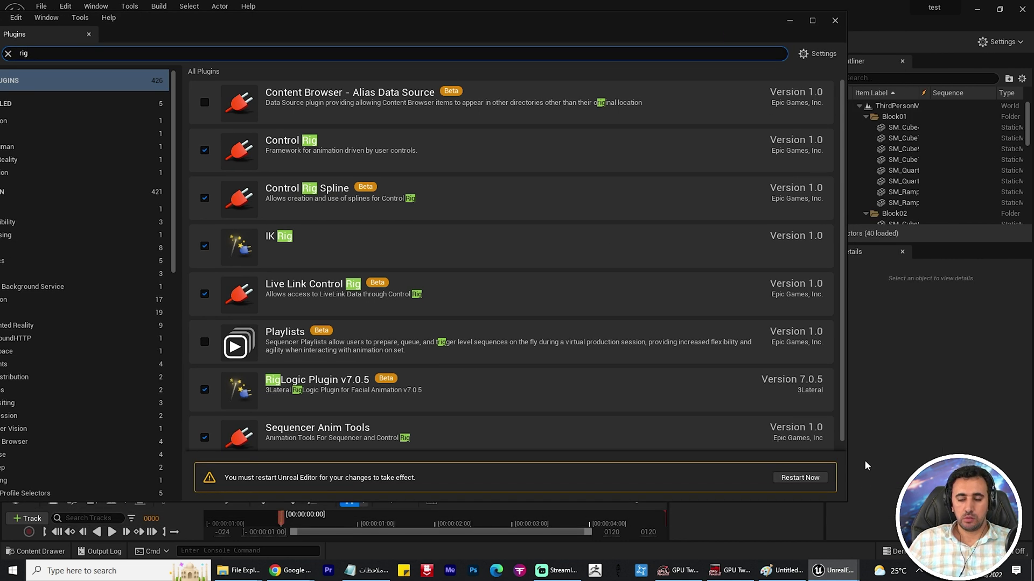
left_click(810, 480)
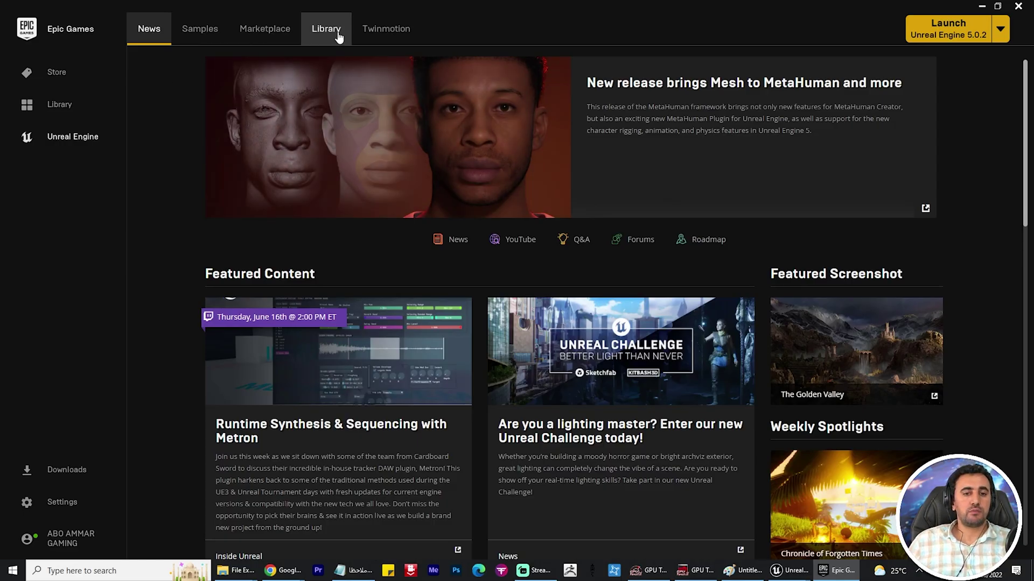
- Browse the Launcher's Library, News and Marketplace pages while the editor relaunches
left_click(326, 31)
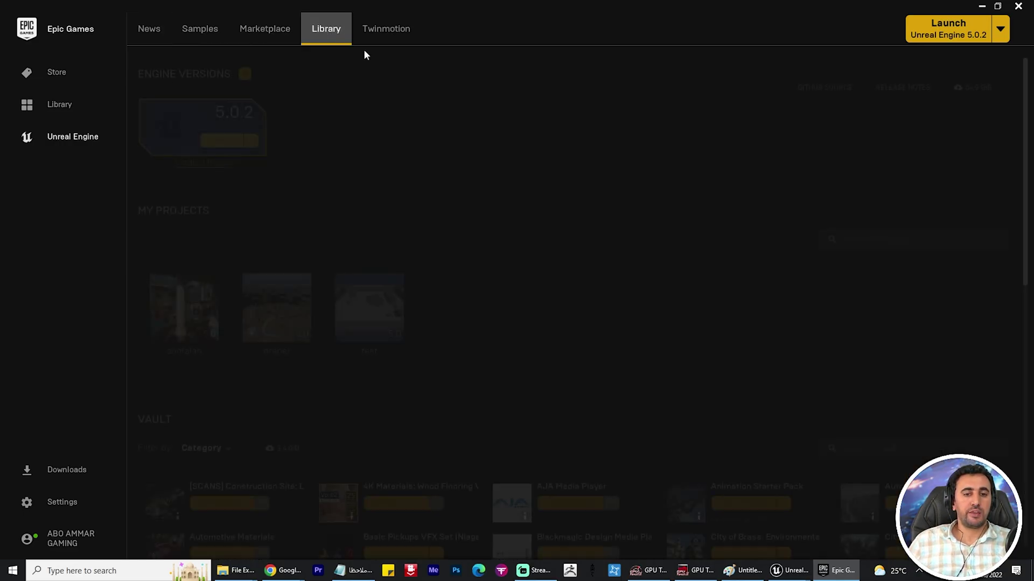
left_click(62, 141)
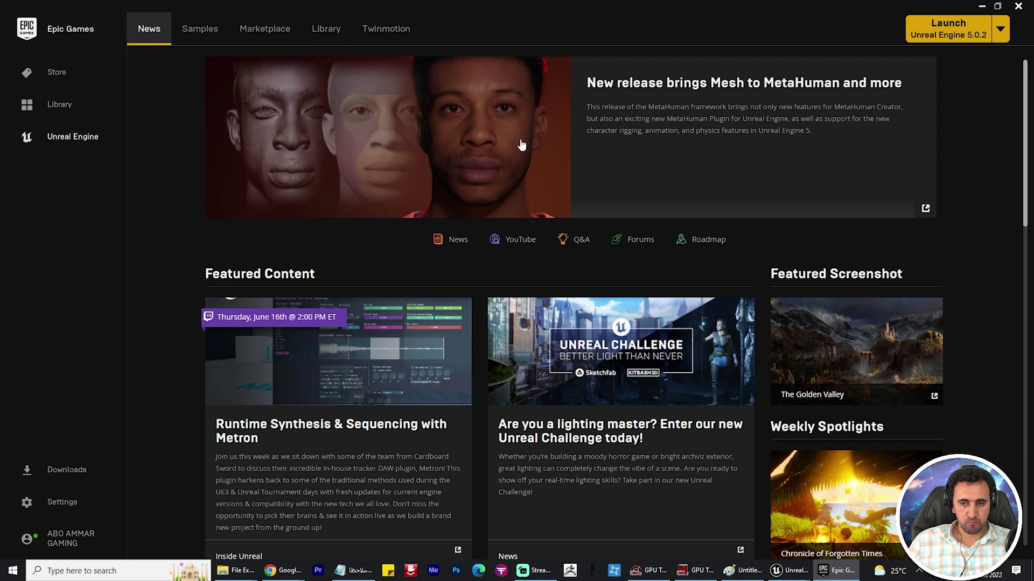
left_click(259, 34)
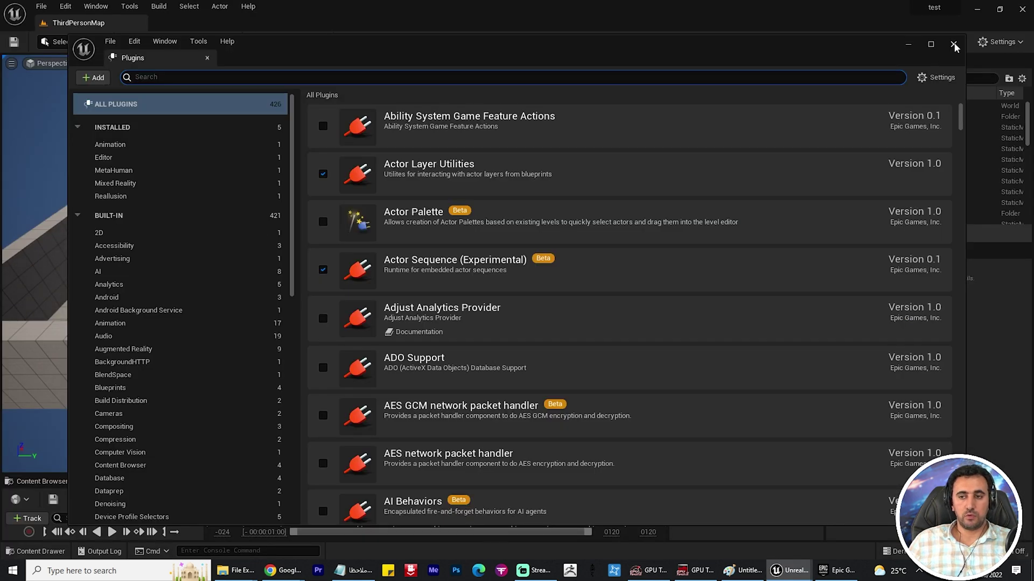
- Close Plugins and open the MetaHumans > NewMetaHumanIdentity folder in the Content Browser
left_click(955, 47)
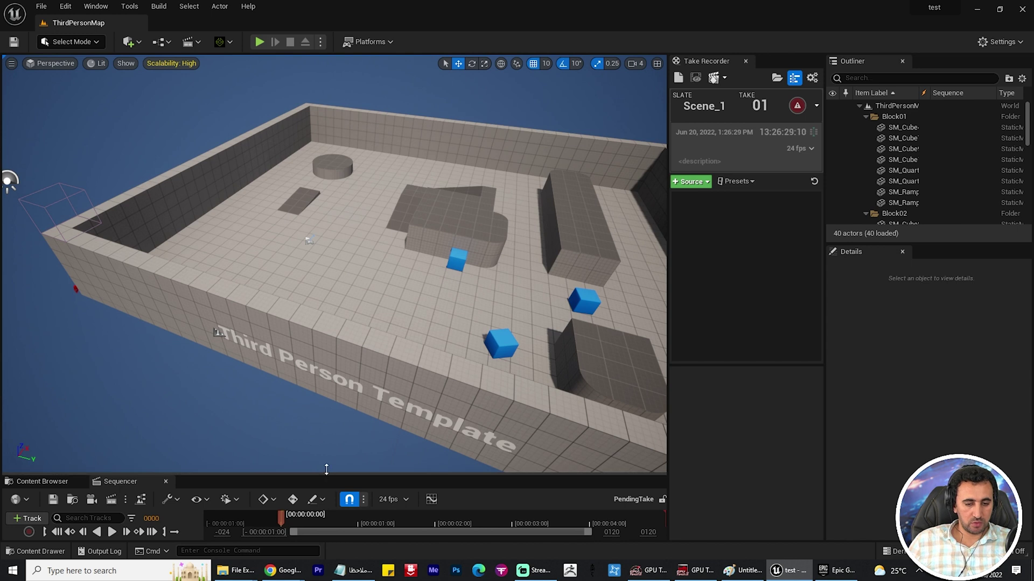
left_click_drag(326, 469, 327, 397)
left_click(42, 404)
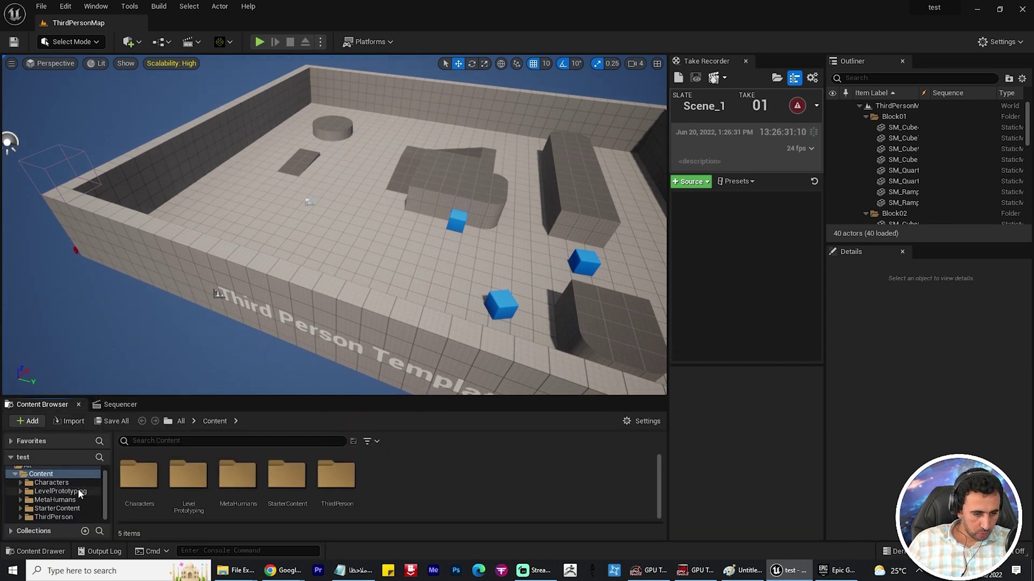
left_click(56, 501)
left_click(189, 480)
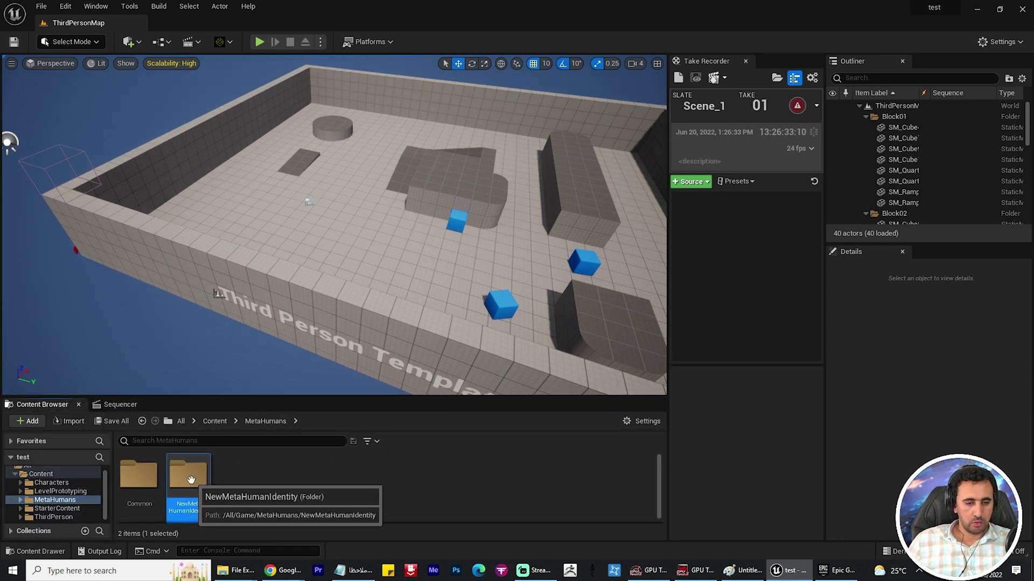
double_click(191, 480)
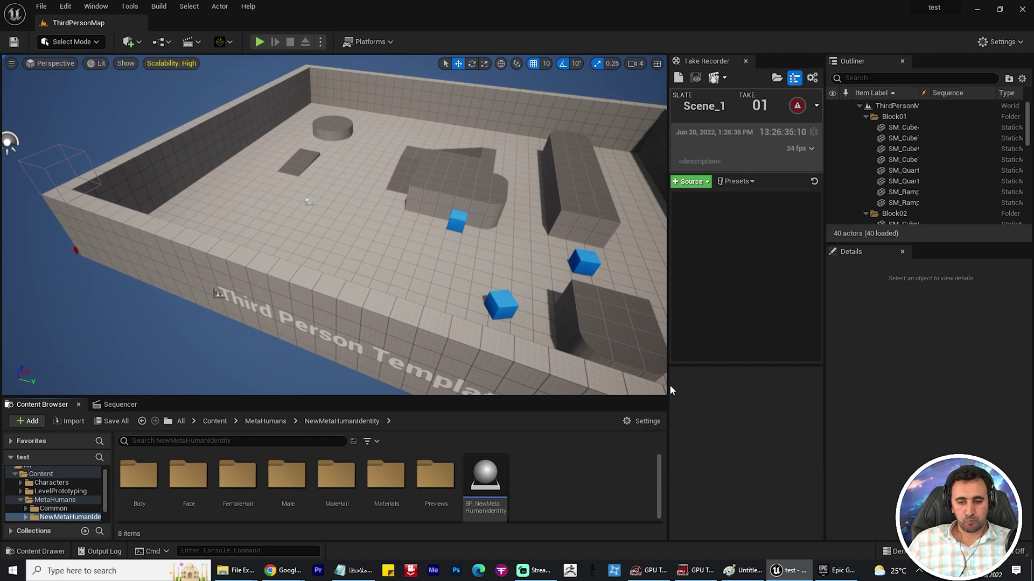
- Drag BP_NewMetaHumanIdentity into the level and frame the view on it
left_click_drag(823, 173, 887, 173)
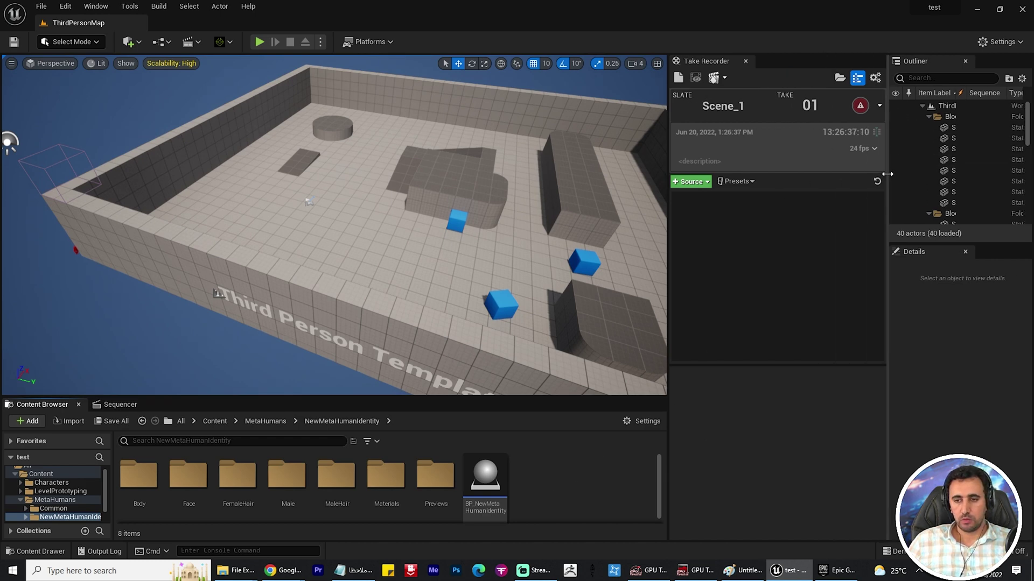
left_click(744, 60)
left_click_drag(491, 485, 491, 212)
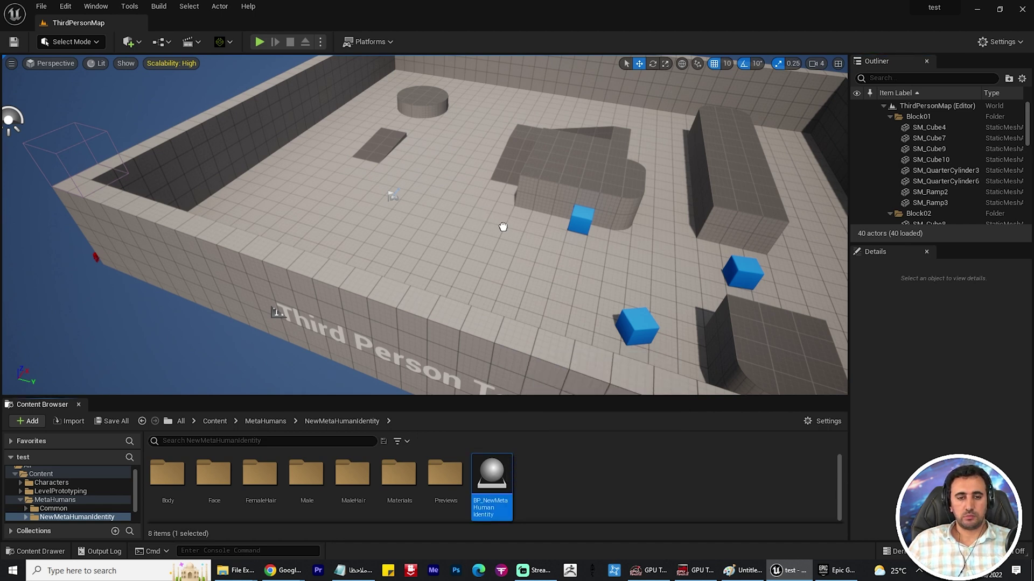
left_click_drag(502, 227, 502, 227)
key("f")
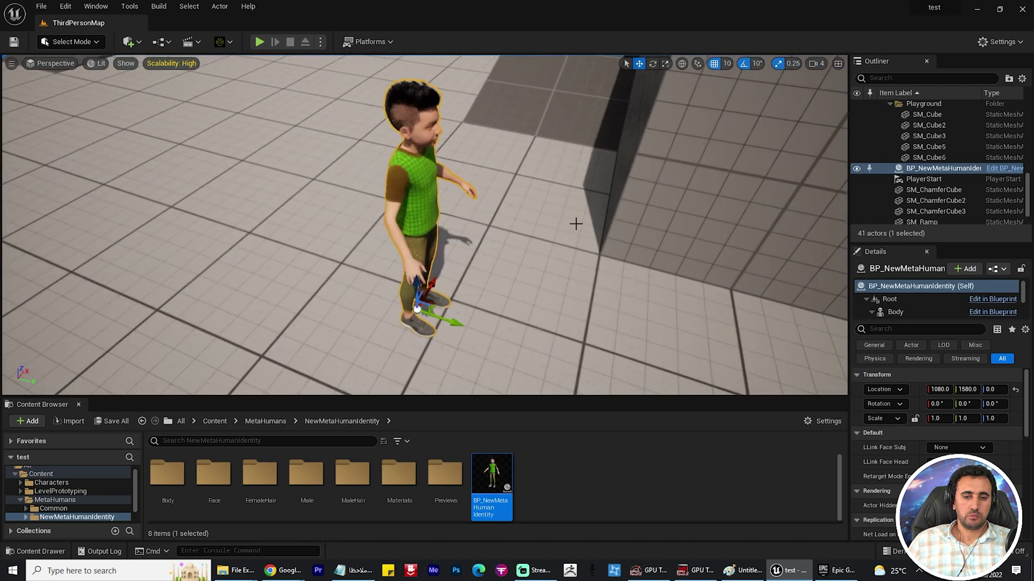
left_click_drag(585, 213, 626, 238, "alt")
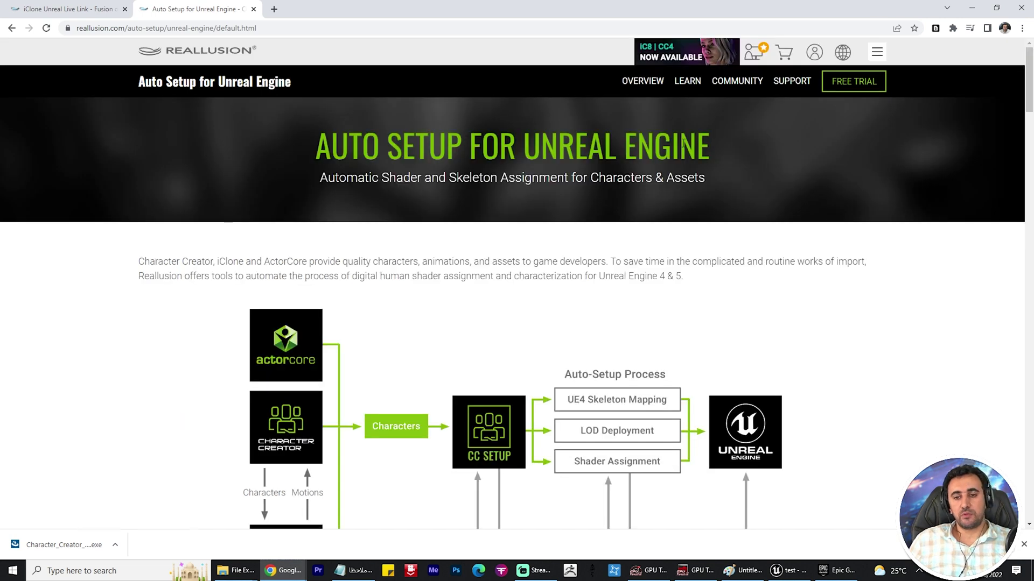
- Visit Reallusion's iClone Unreal Live Link product page, then switch to the desktop test folder
left_click(203, 51)
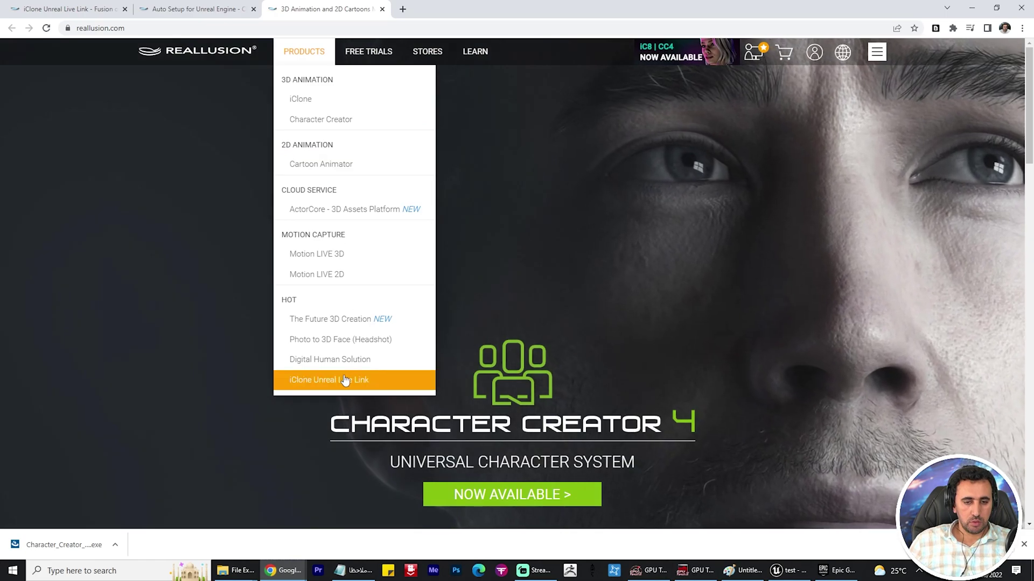
left_click(345, 380)
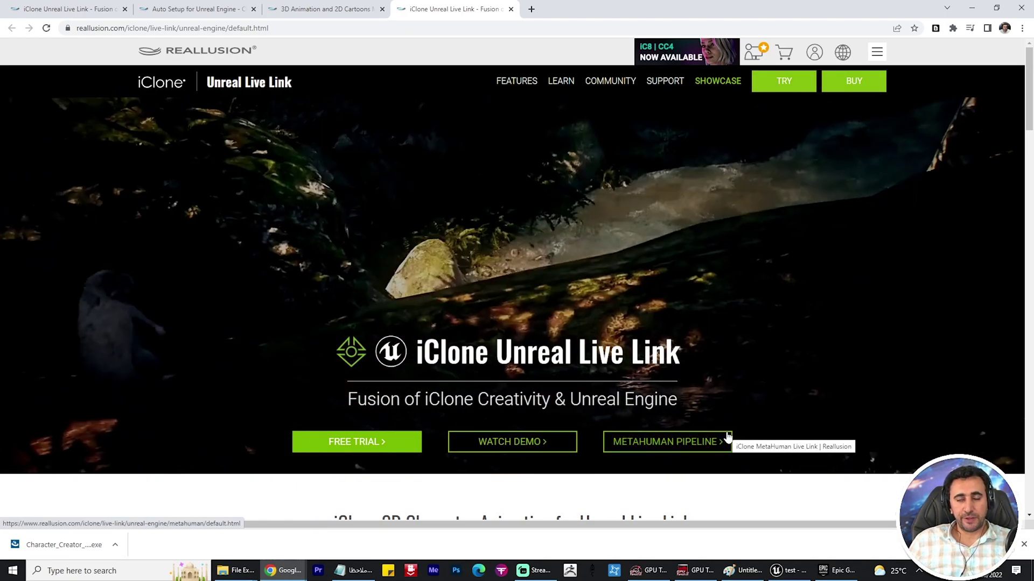
key("alt+Tab")
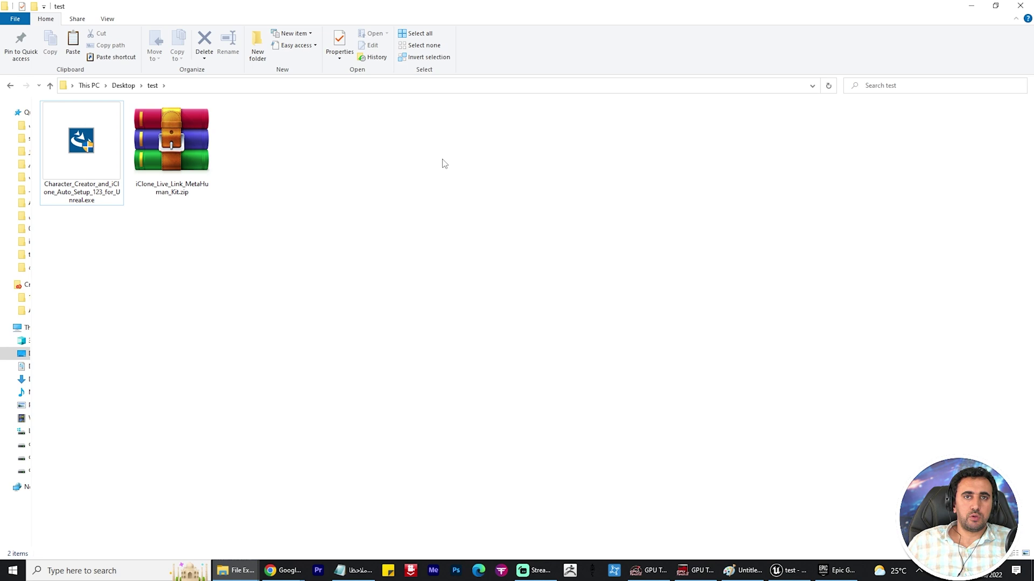
- Extract the iClone Live Link MetaHuman Kit zip
right_click(202, 121)
left_click(257, 155)
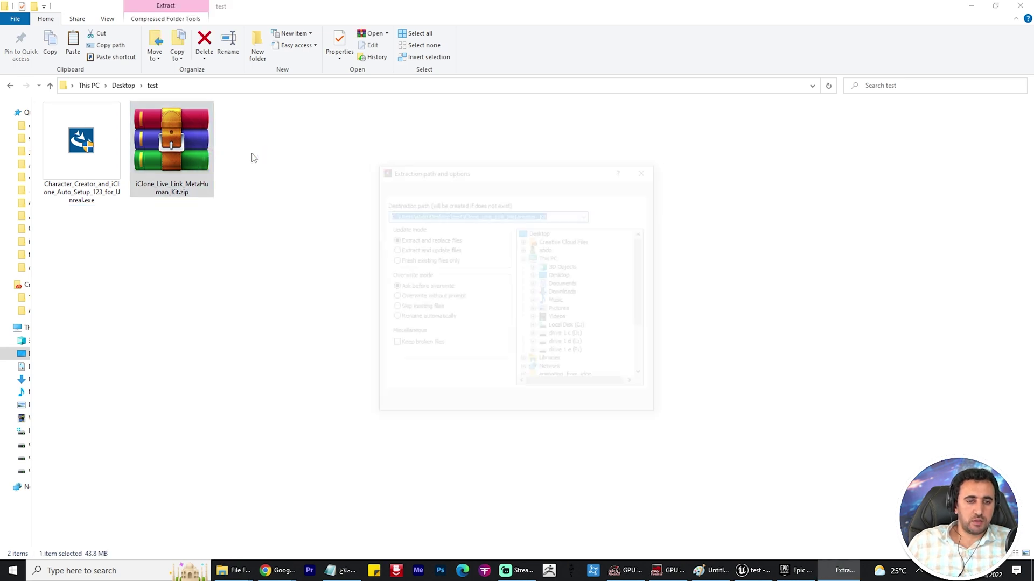
key("Return")
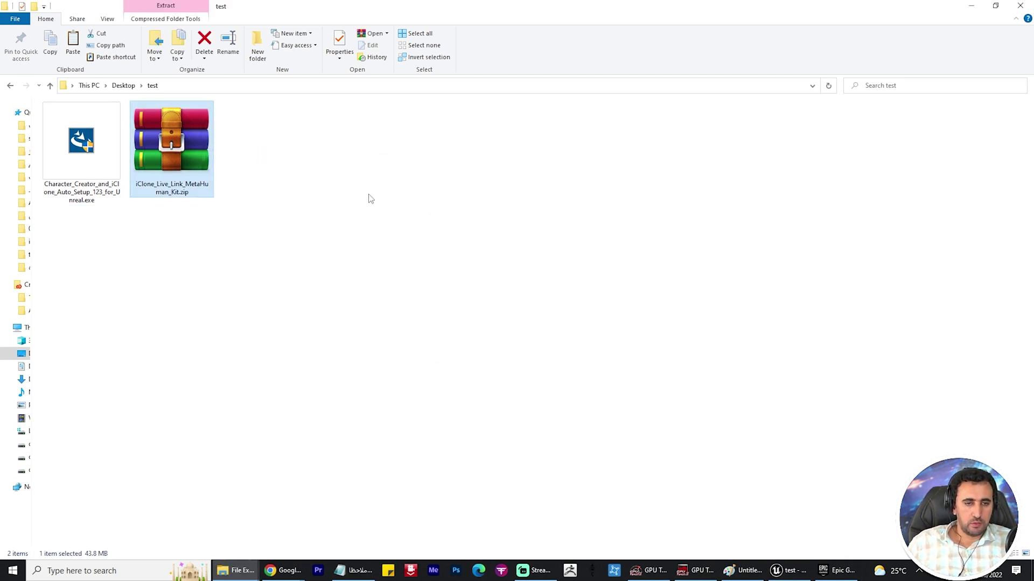
- Open the iClone MetaHuman Kit folder and select Content, MetaHuman Dummies and the profile file
double_click(262, 126)
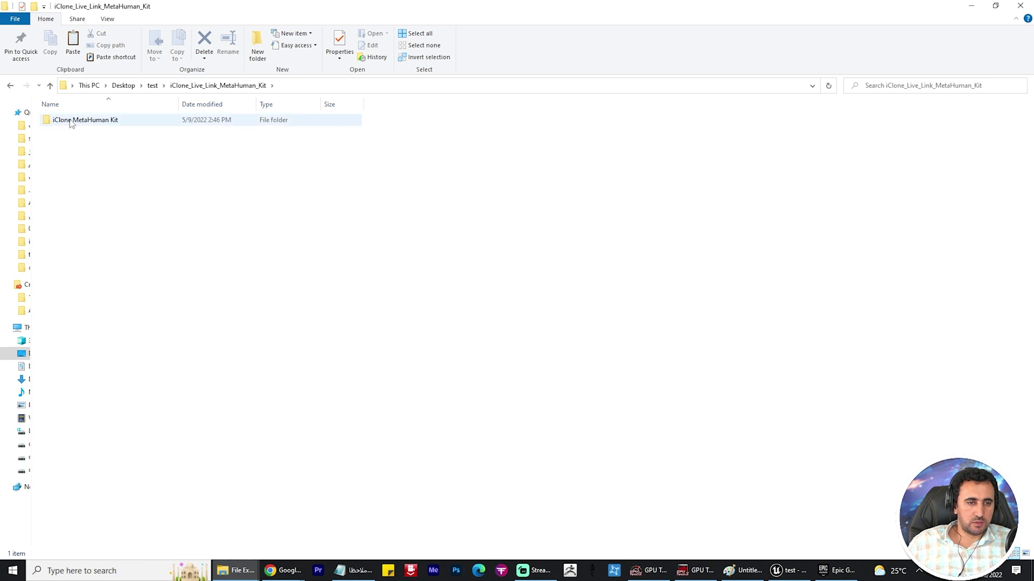
double_click(71, 123)
left_click_drag(224, 198, 37, 85)
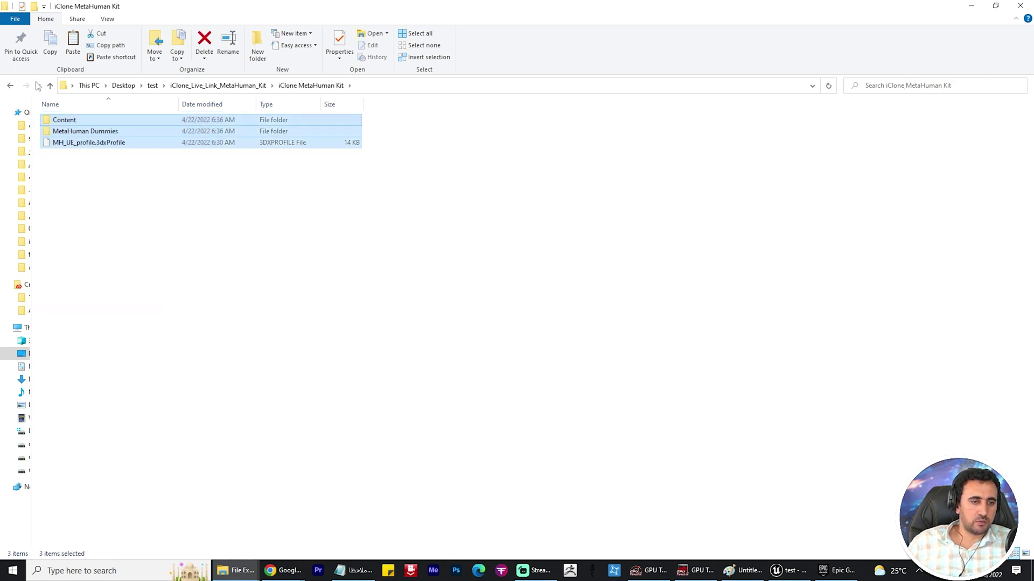
left_click_drag(225, 209, 39, 101)
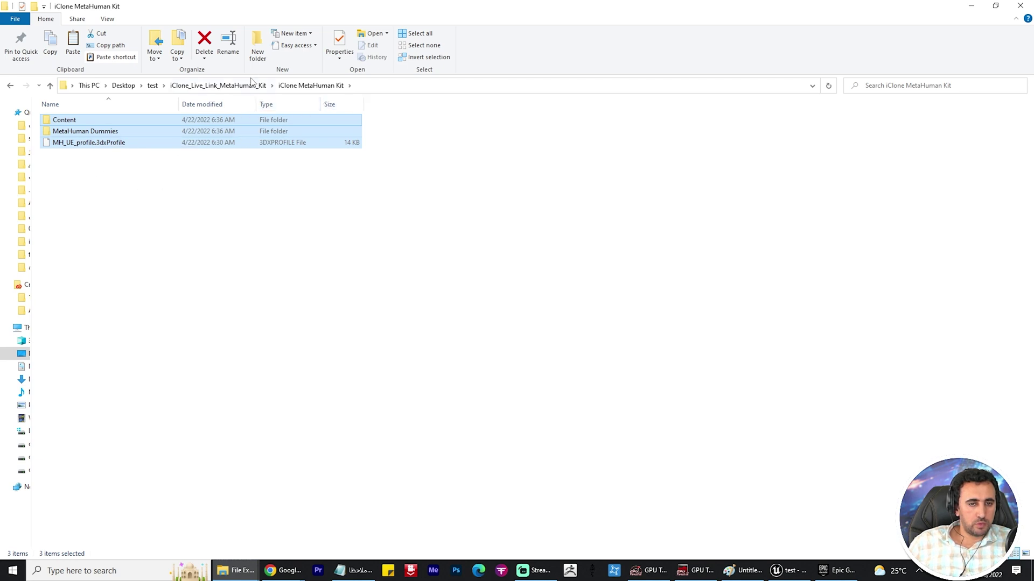
- Reveal the Unreal project's Content folder on disk and go up to the test project folder
left_click(787, 571)
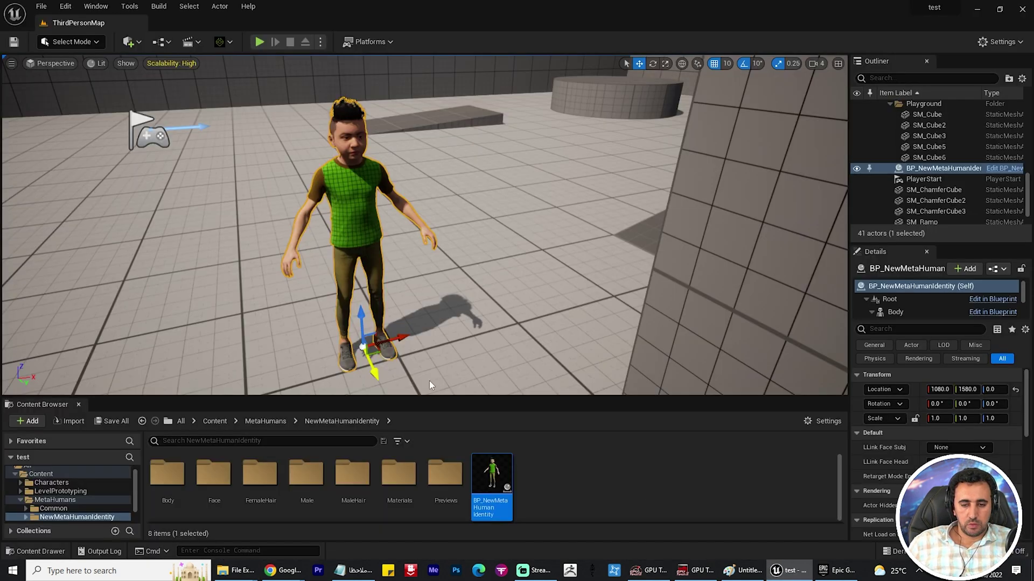
left_click(41, 475)
right_click(40, 475)
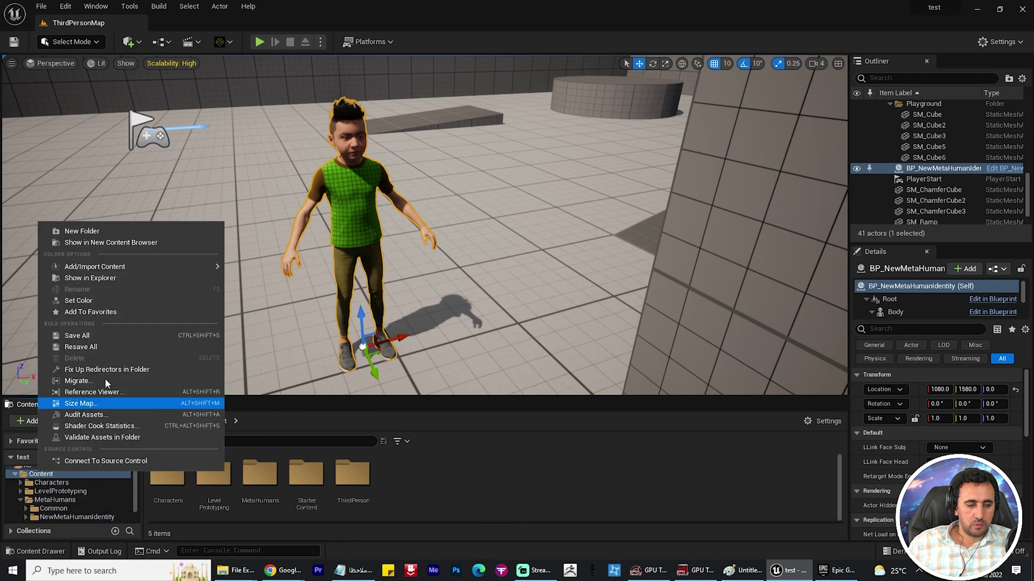
left_click(113, 279)
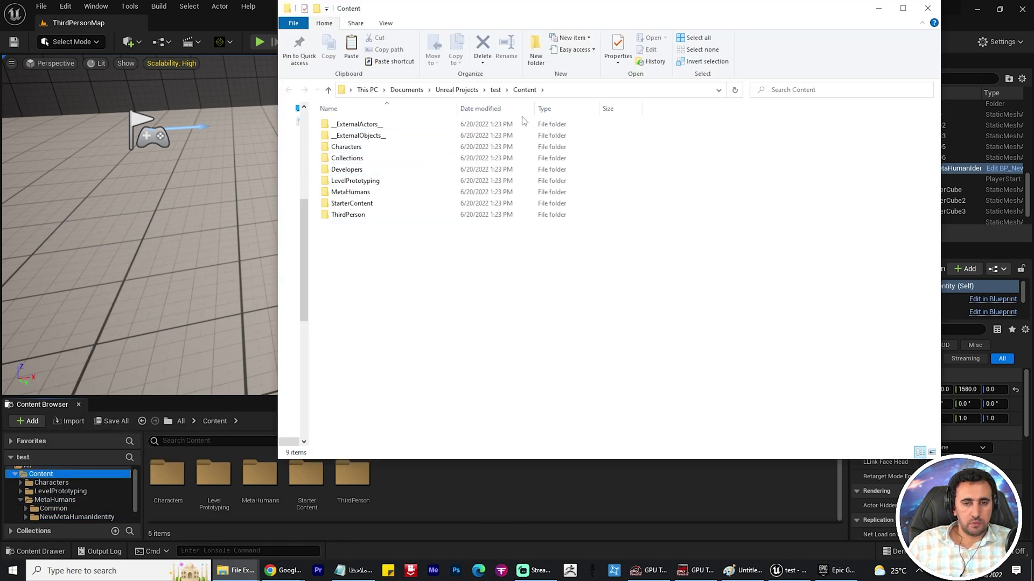
left_click(496, 90)
left_click(554, 292)
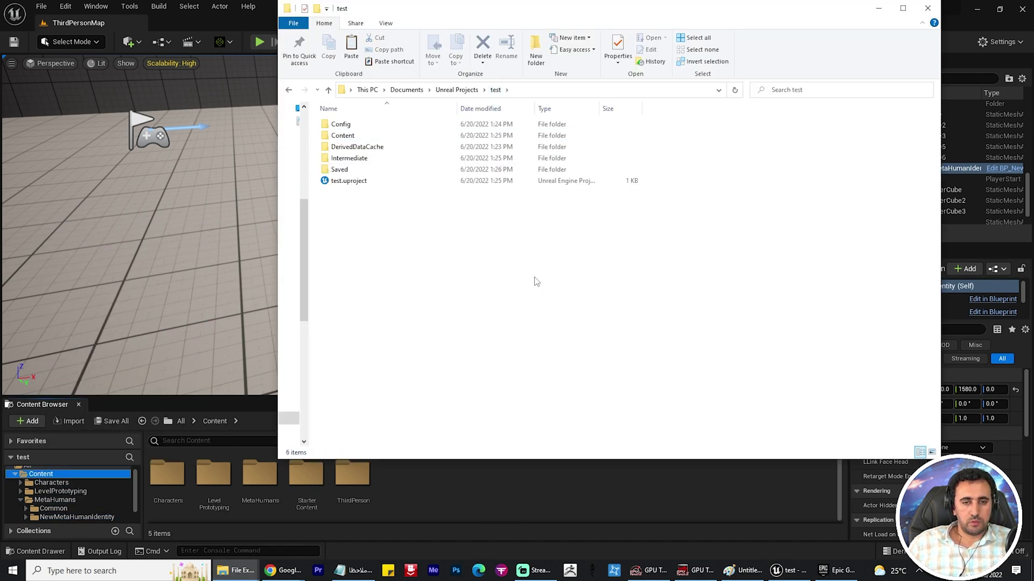
- Paste the kit items into the test project, replacing files and retrying until the copy completes
key("ctrl+v")
left_click(479, 201)
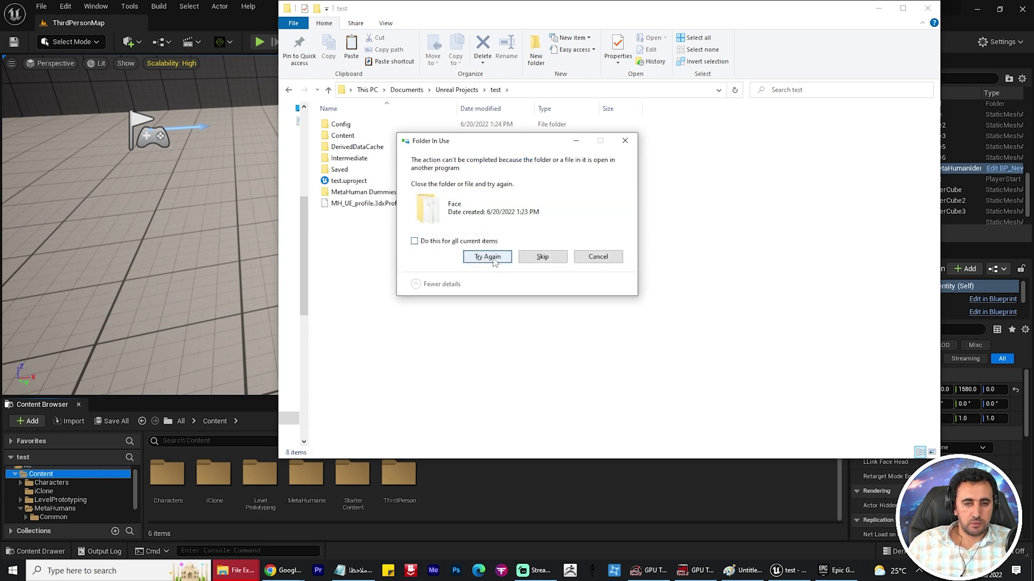
left_click(488, 258)
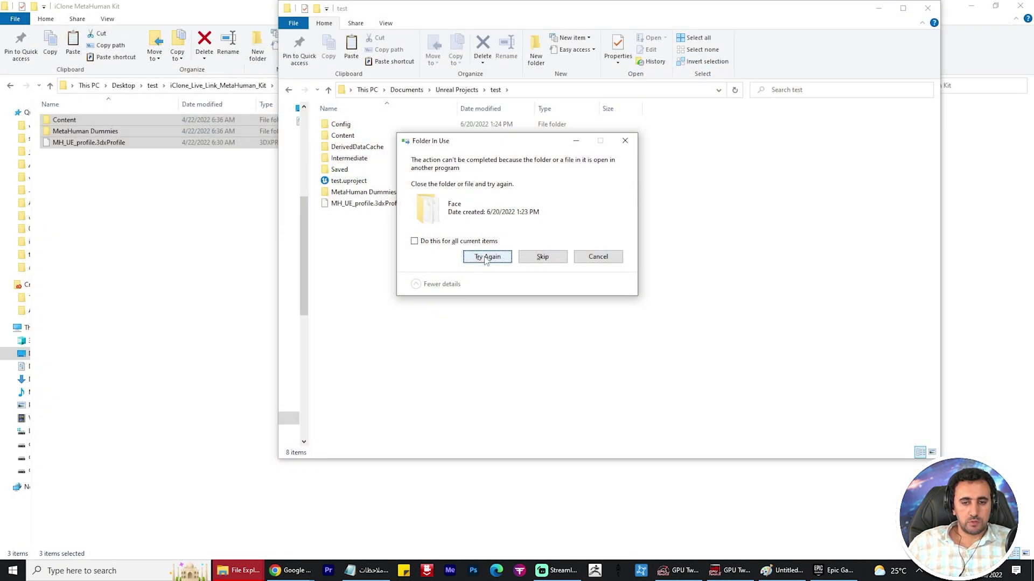
left_click(487, 257)
left_click(489, 257)
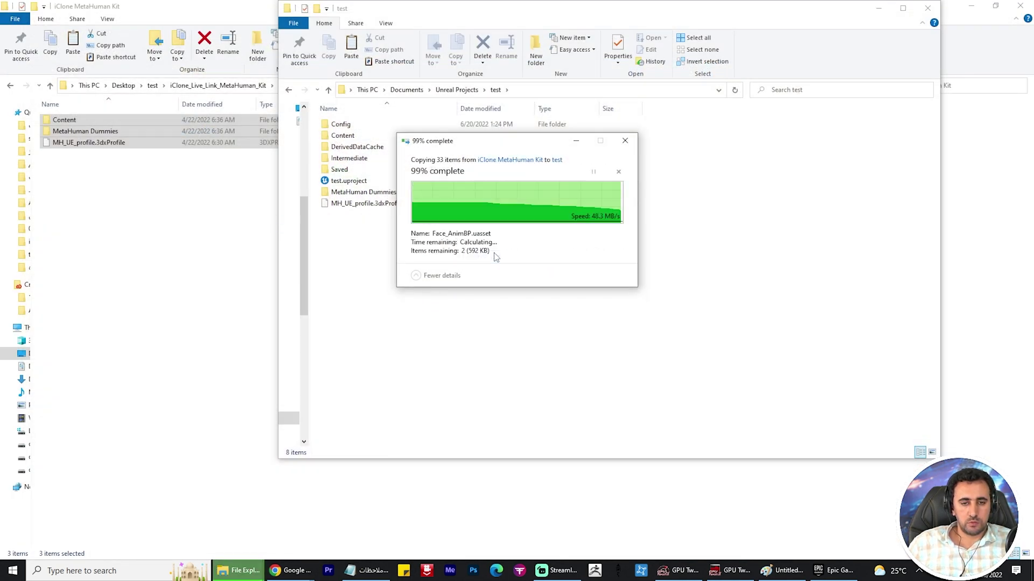
left_click(442, 259)
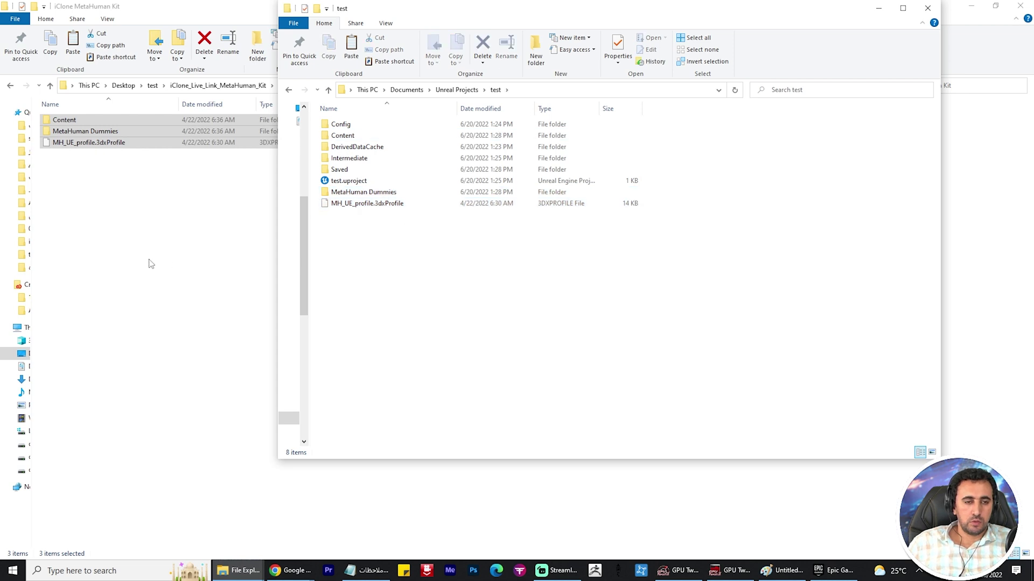
- Open the Auto Setup 1.23 for Unreal 5.0 folder and browse into Plugins > Auto_Setup_1.23
left_click(191, 230)
mouse_move(31, 199)
left_mouse_down()
mouse_move(102, 200)
mouse_move(33, 202)
left_mouse_up()
left_click(106, 204)
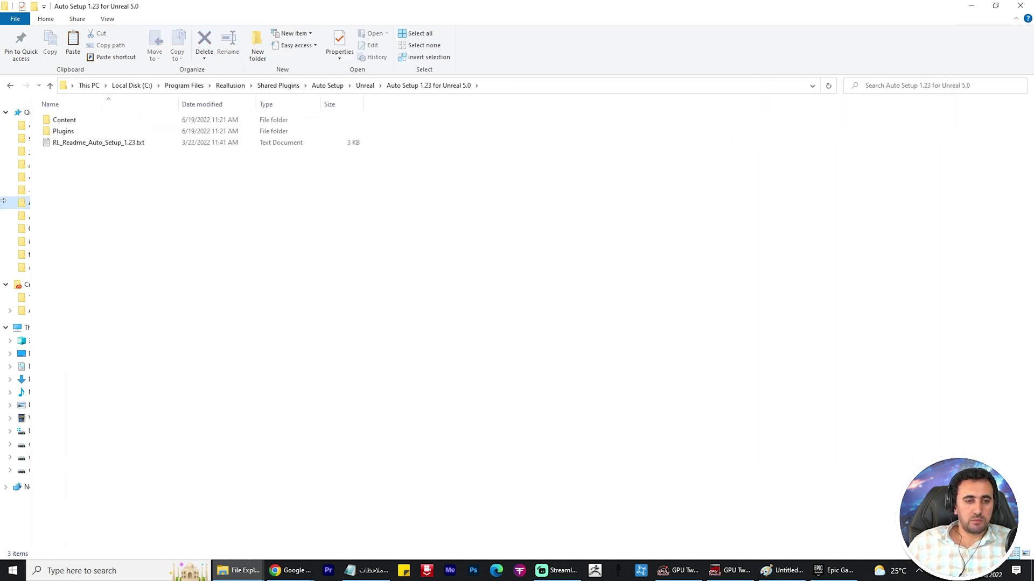
double_click(64, 132)
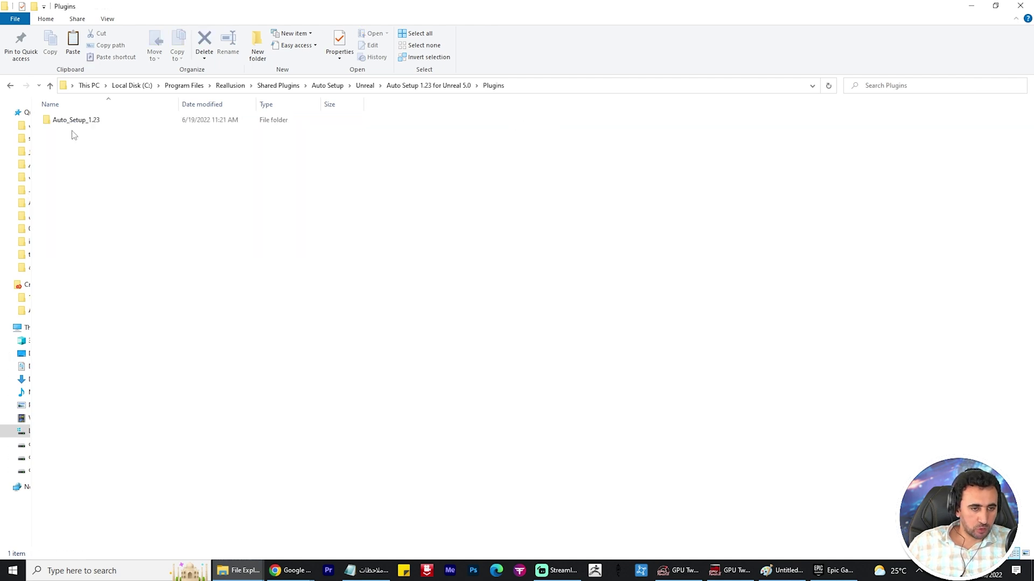
double_click(84, 122)
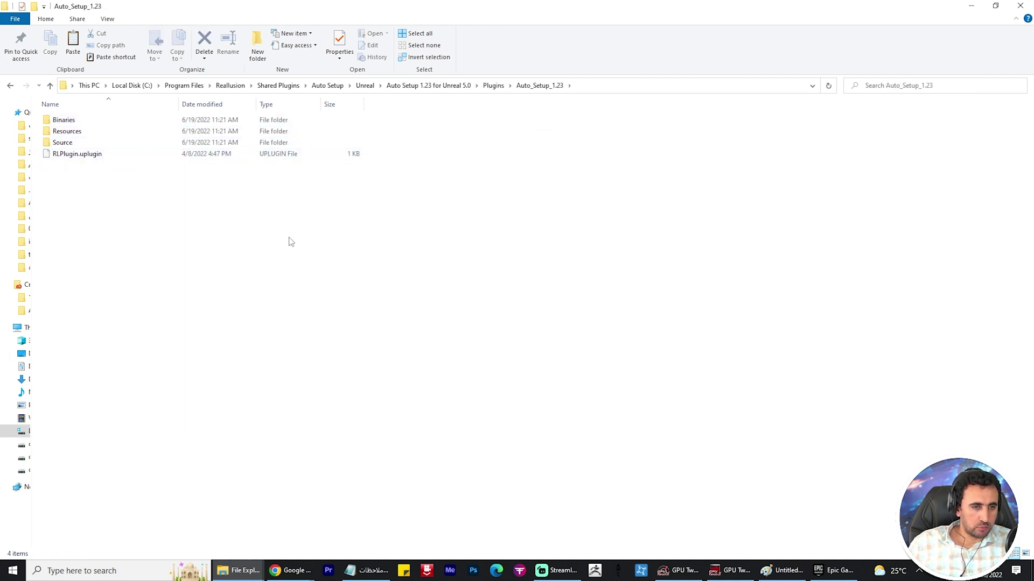
- Return to the Auto Setup 1.23 for Unreal 5.0 folder and select its Content, Plugins and readme
key("BackSpace")
key("BackSpace")
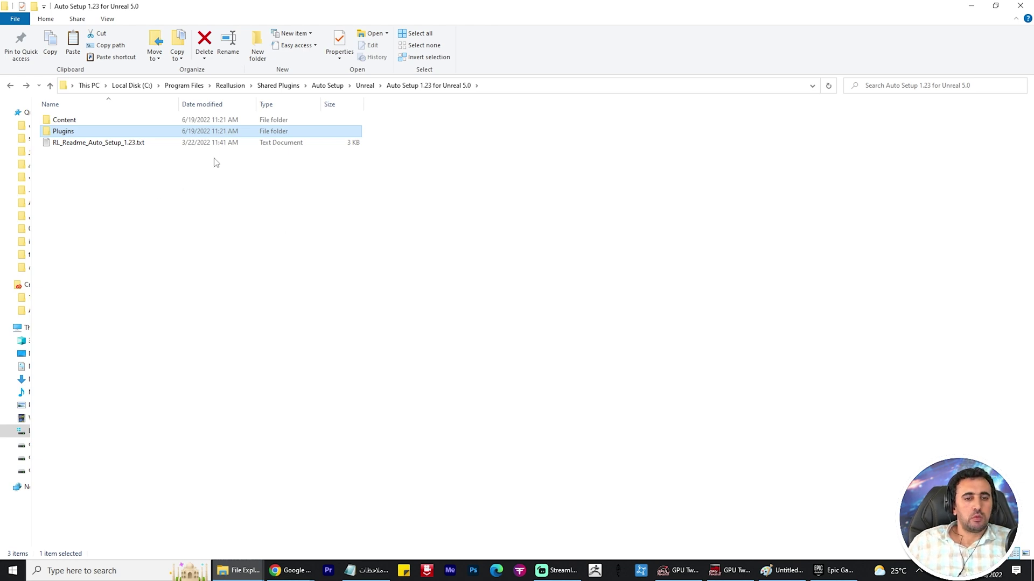
left_click(365, 85)
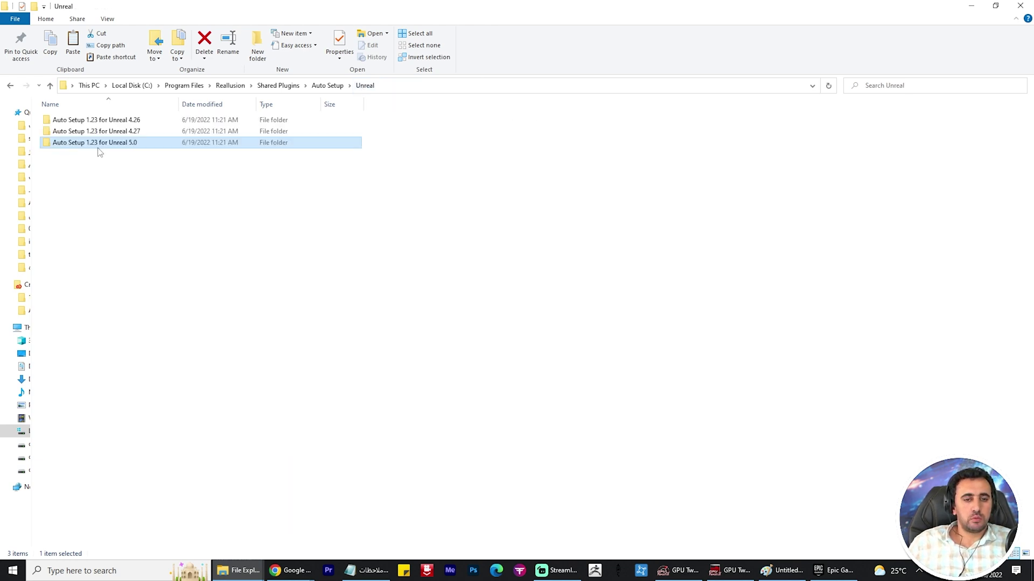
double_click(111, 142)
key("ctrl+a")
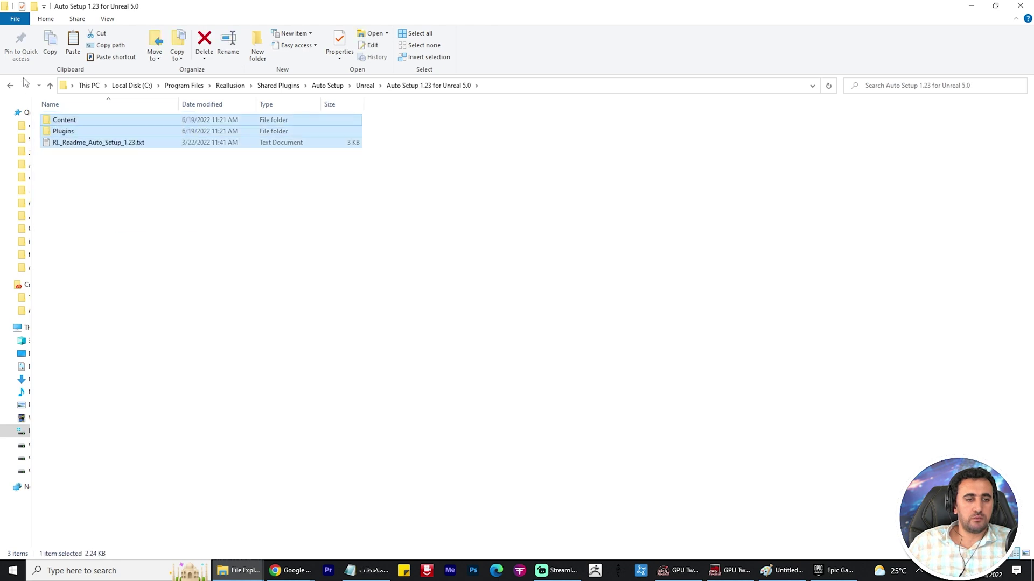
- Open the test project's folder on disk from the Launcher Library
left_click(836, 570)
left_click(323, 30)
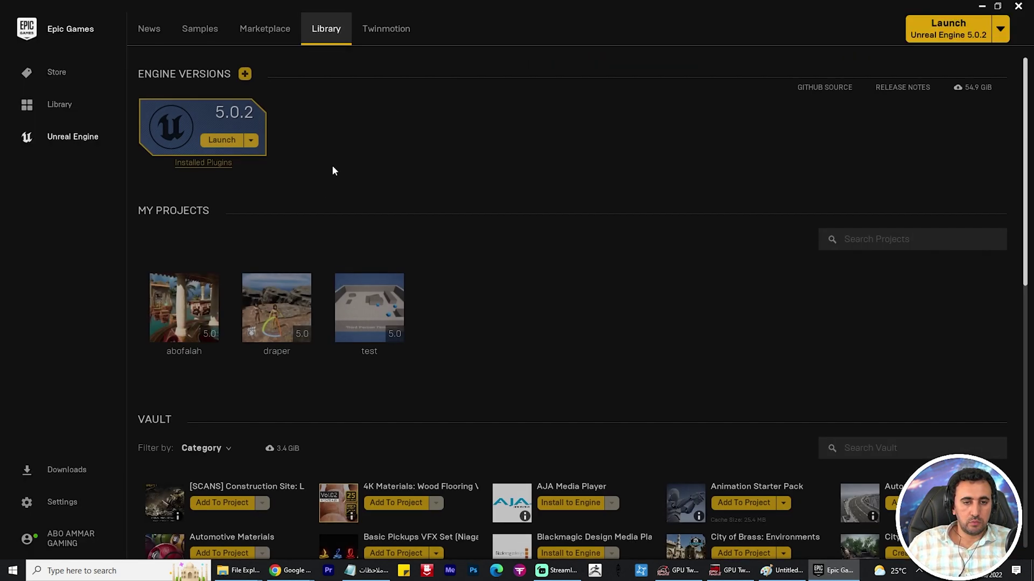
right_click(362, 306)
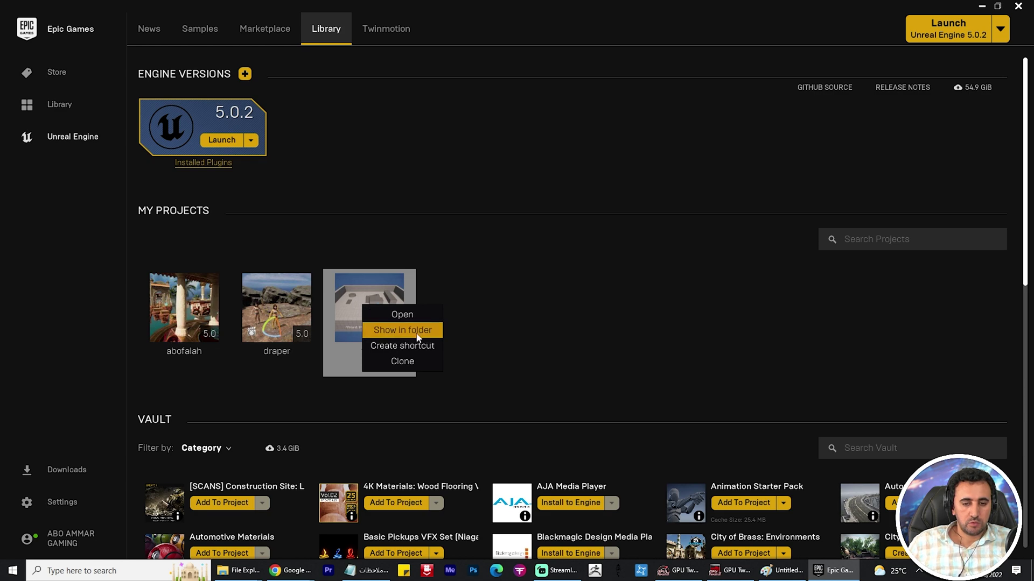
left_click(417, 330)
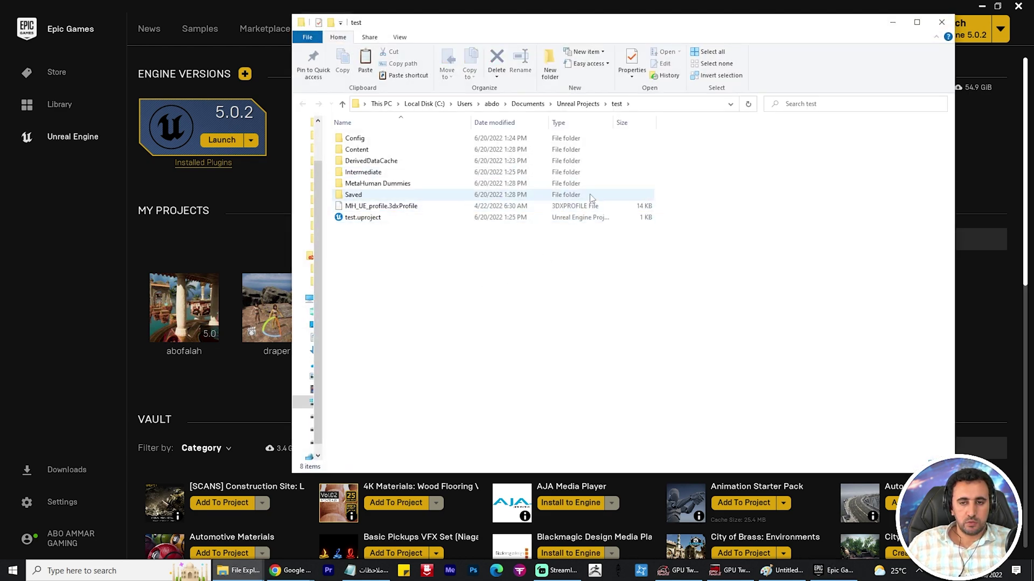
left_click(578, 103)
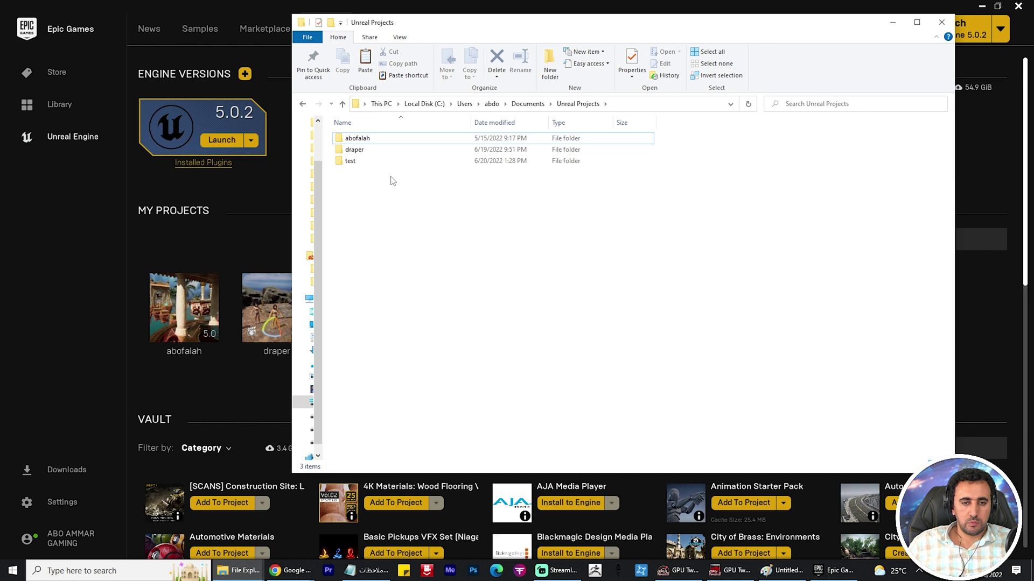
double_click(355, 160)
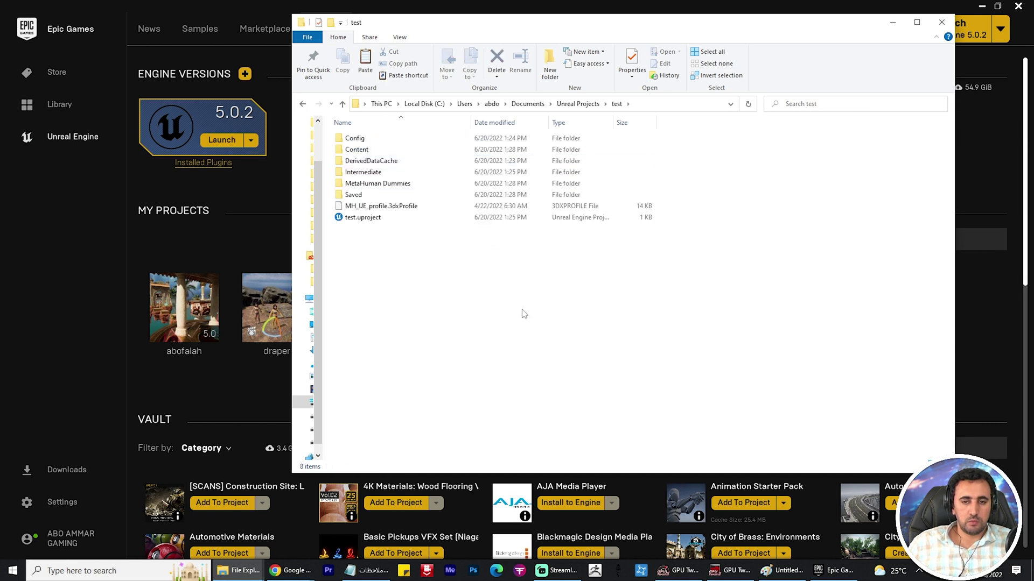
- Paste the Auto Setup files into the test project and launch test.uproject
left_click(440, 196)
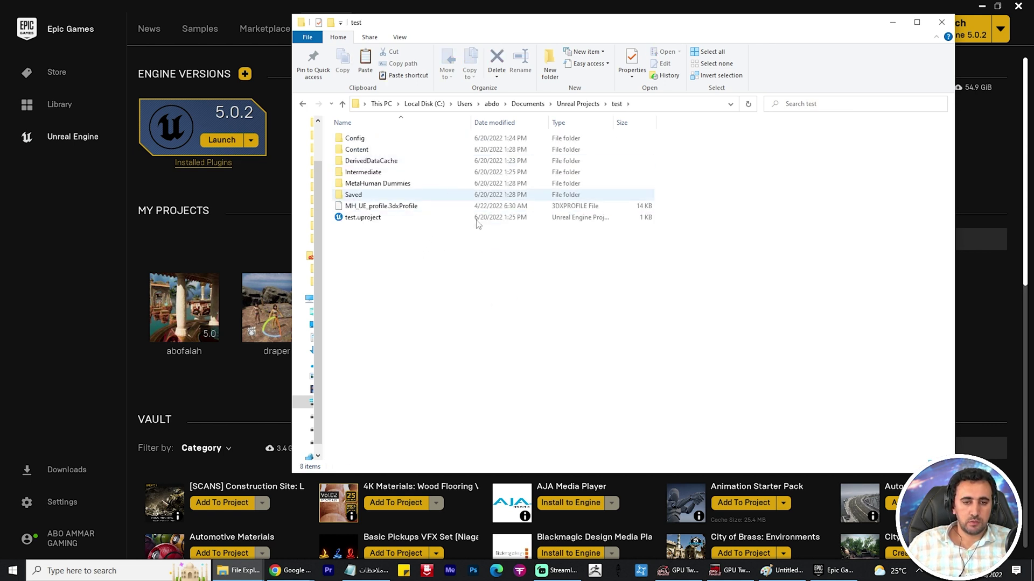
key("ctrl+v")
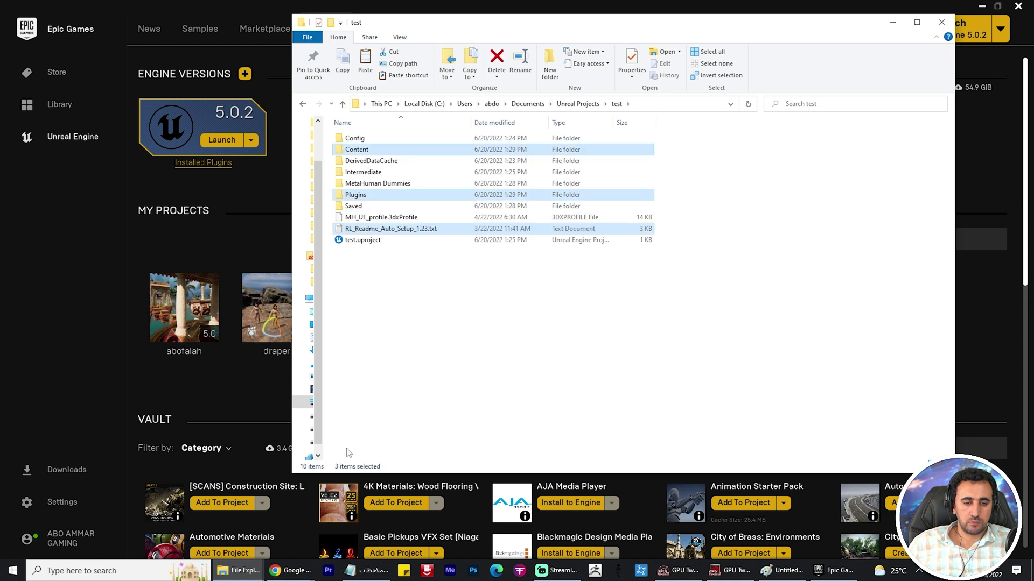
left_click(485, 317)
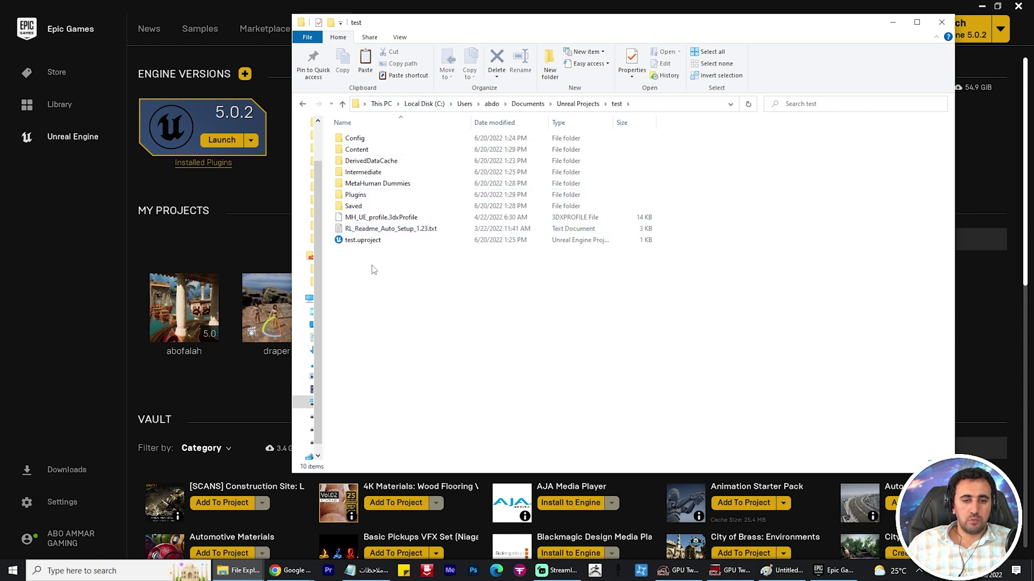
double_click(376, 241)
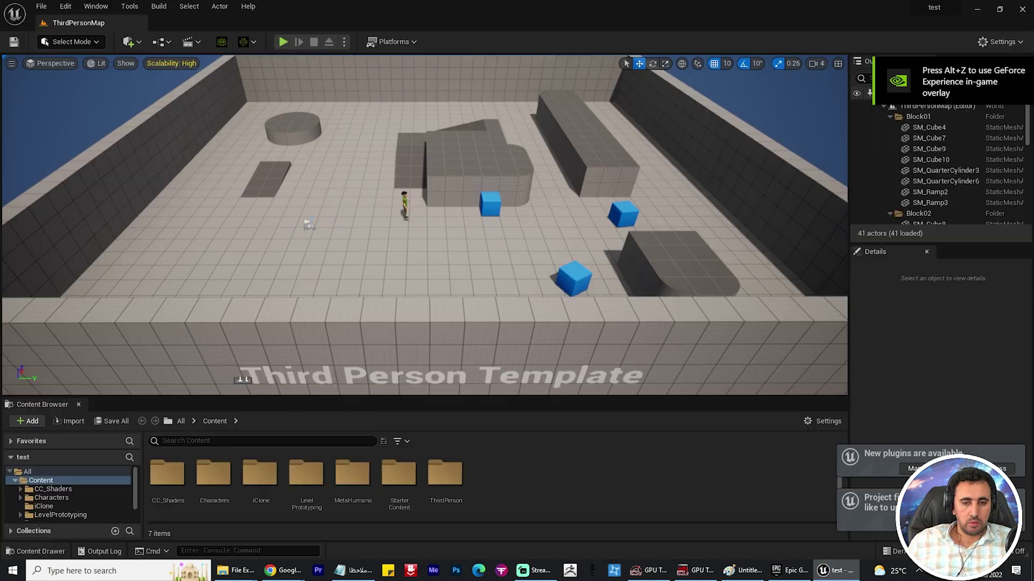
- Frame the MetaHuman actor and run the Execute IC LiveLink action
left_click(404, 207)
key("f")
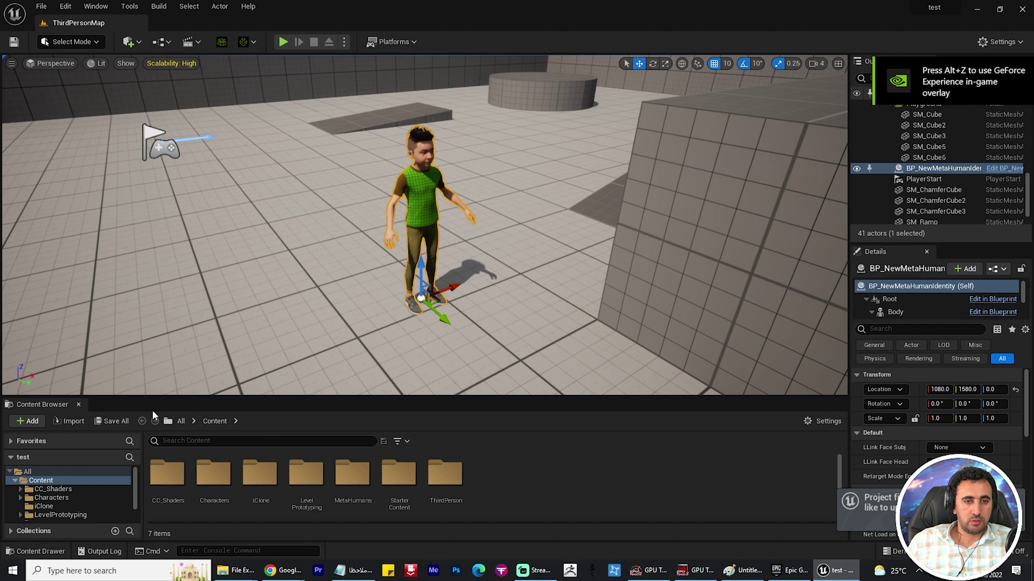
left_click(244, 43)
left_click_drag(143, 451, 242, 452)
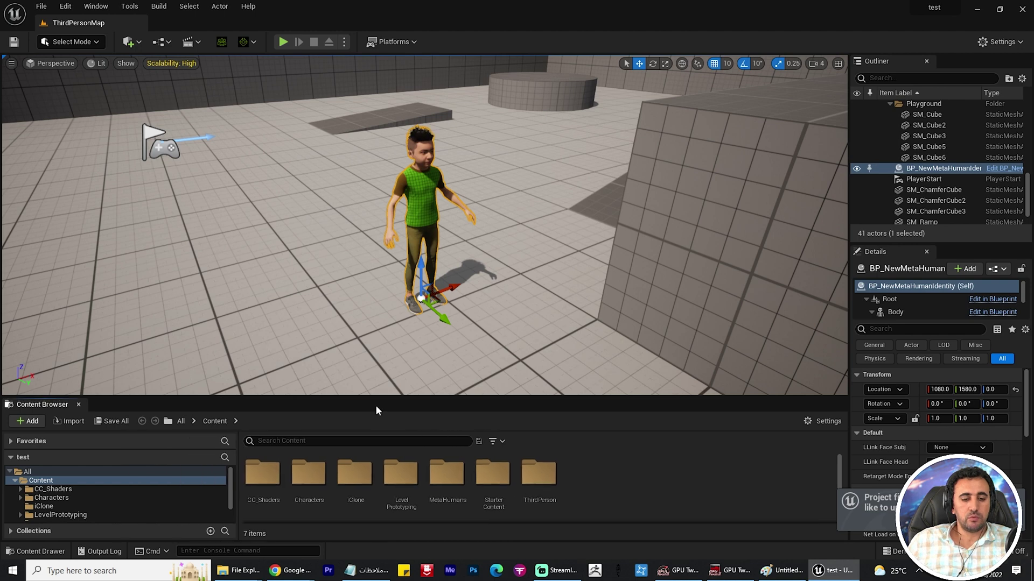
left_click_drag(406, 397, 437, 333)
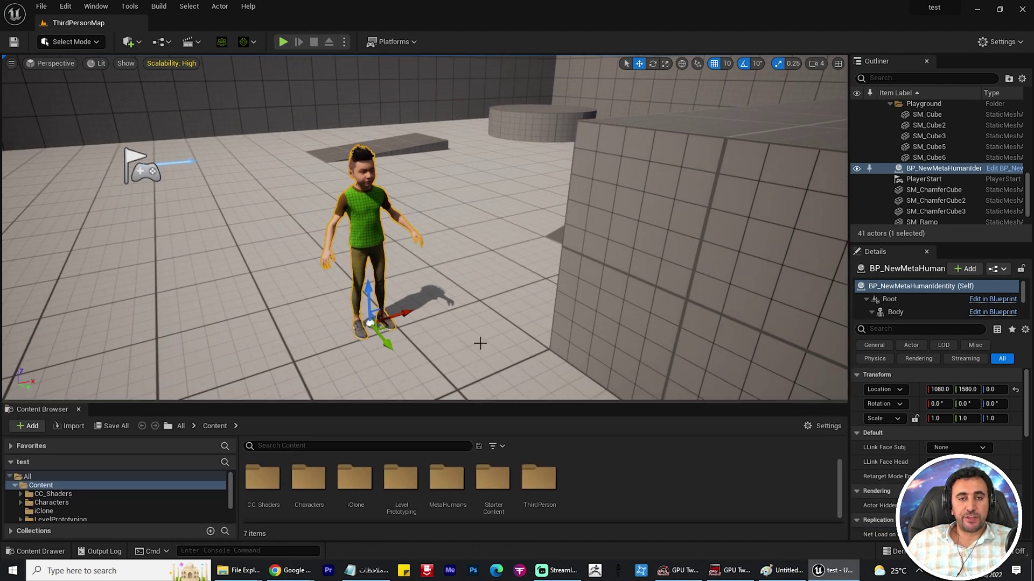
left_click_drag(479, 343, 464, 267, "alt")
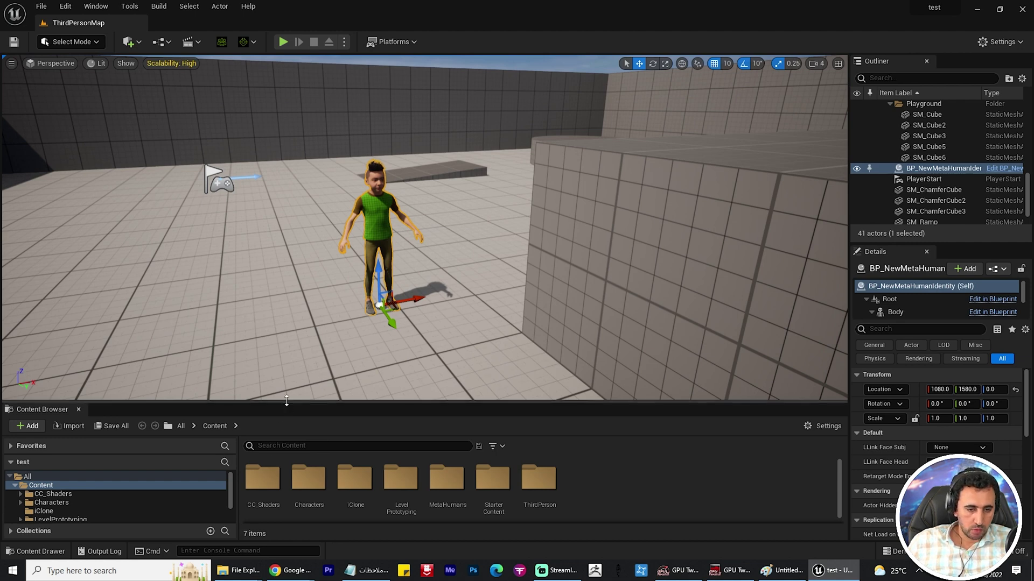
- Open BP_NewMetaHumanIdentity from MetaHumans > NewMetaHumanIdentity in the Blueprint Editor
left_click_drag(286, 404, 224, 293)
left_click(33, 416)
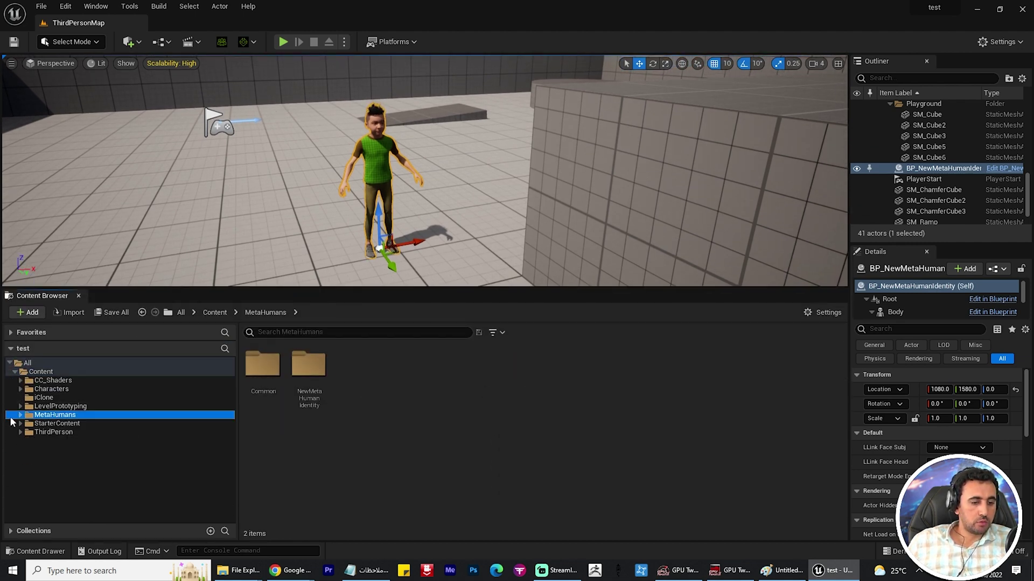
left_click(20, 417)
left_click(73, 432)
left_click(585, 368)
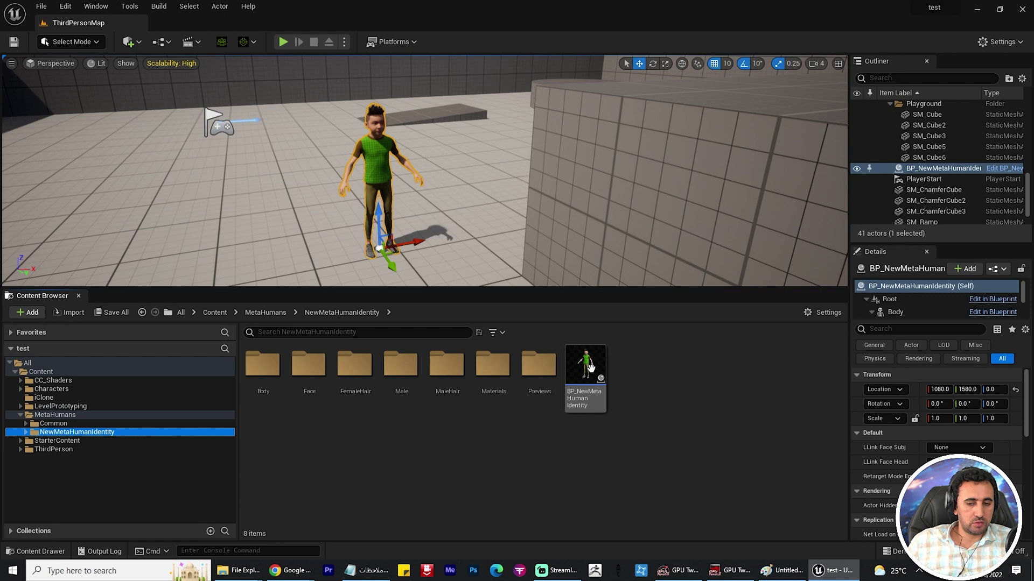
double_click(594, 361)
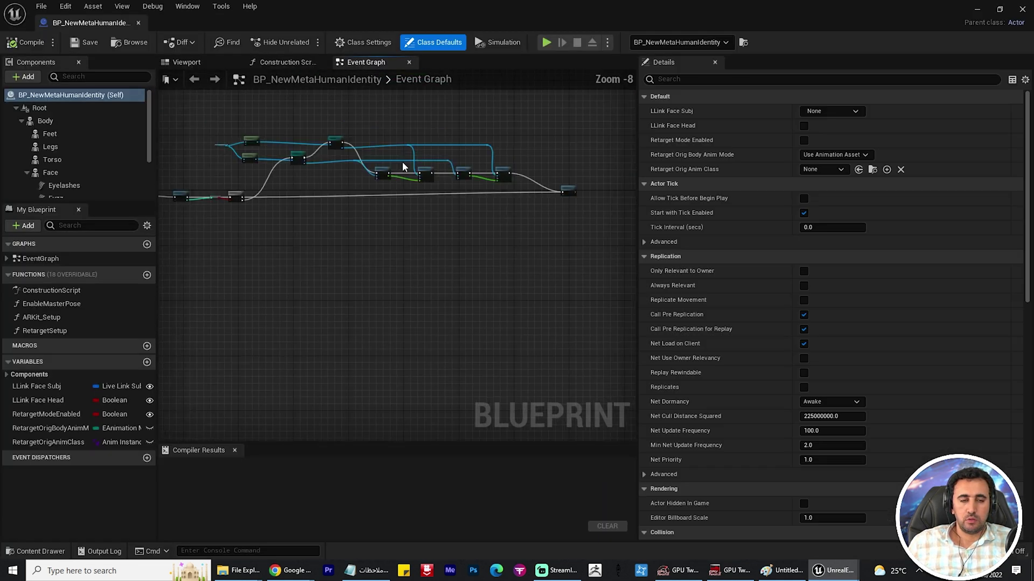
- Switch the Body component to Animation Blueprint mode using the m_srt_unw_animbp_C class
left_click(186, 63)
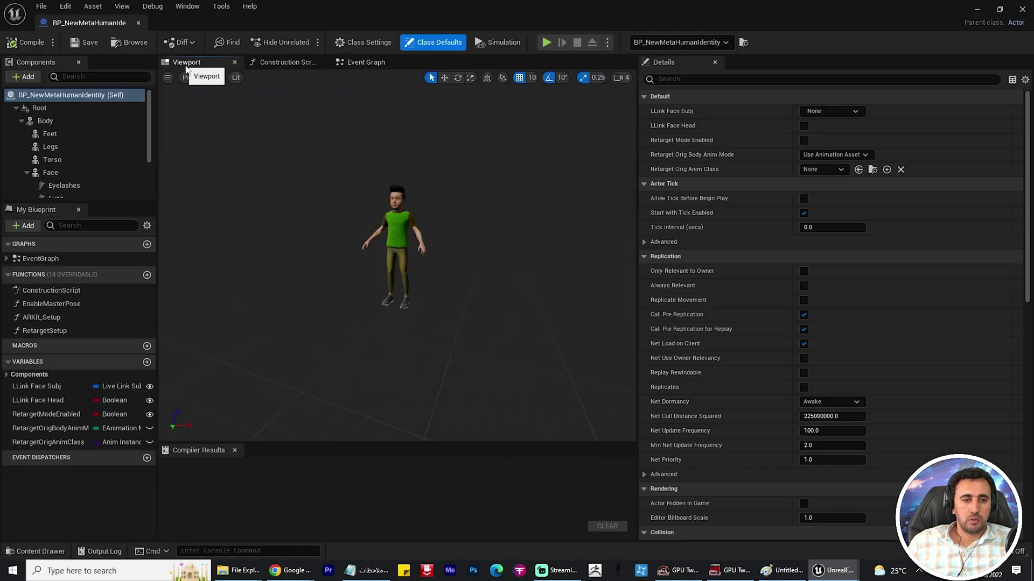
left_click(391, 224)
scroll(457, 208, "up", 2)
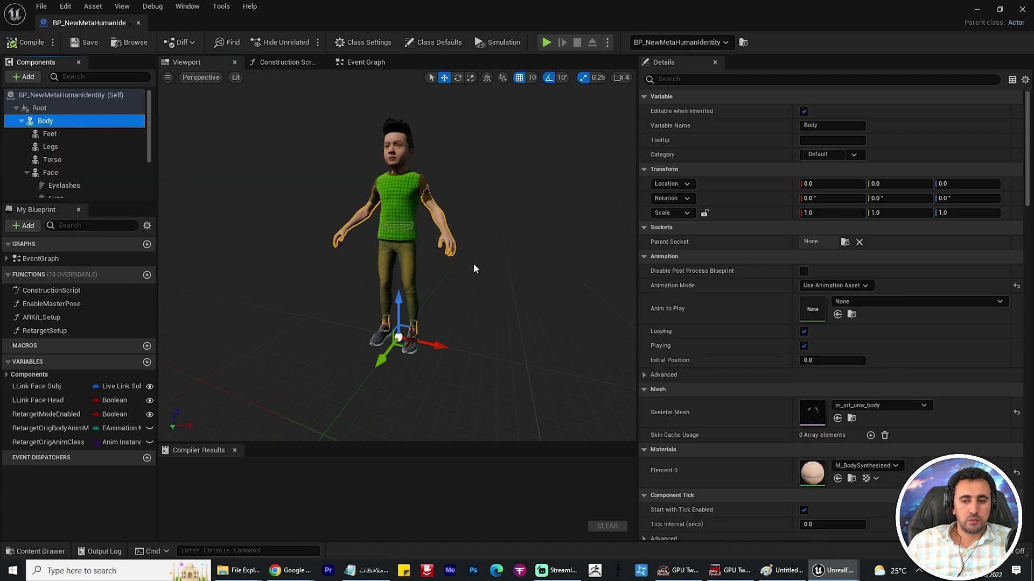
left_click_drag(473, 269, 501, 271)
left_click(836, 285)
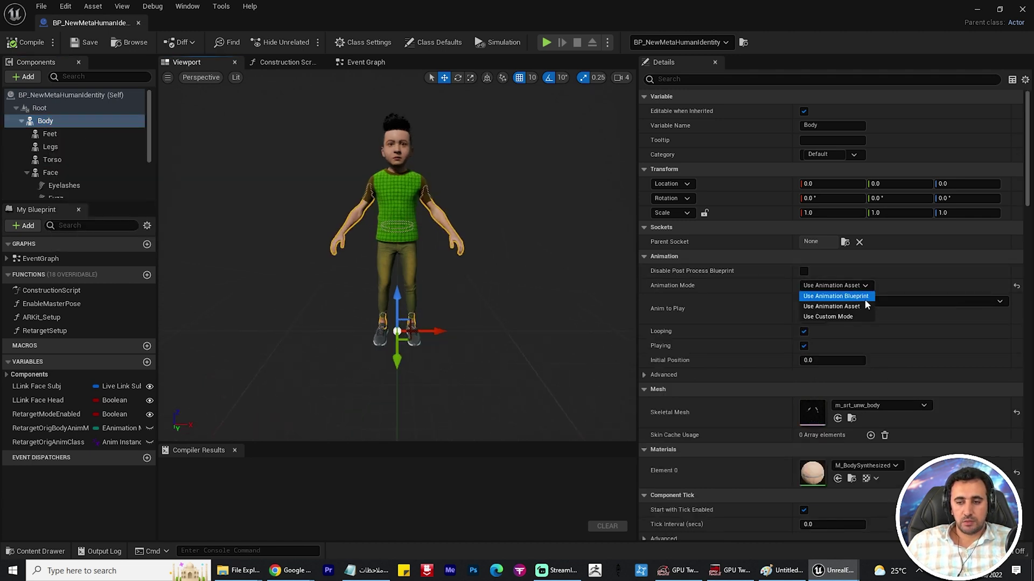
left_click(859, 300)
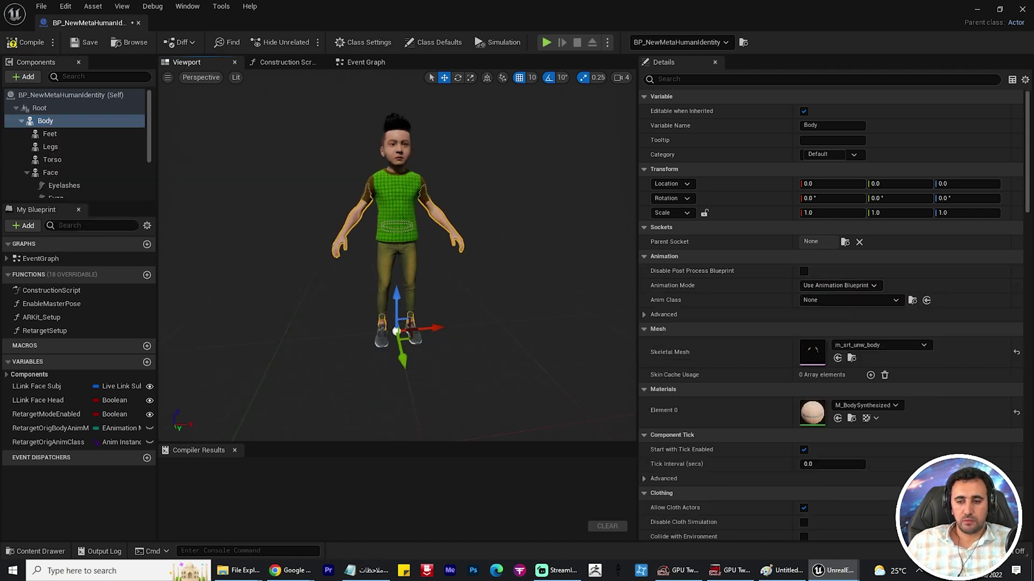
scroll(507, 232, "up", 3)
left_click_drag(507, 233, 509, 243)
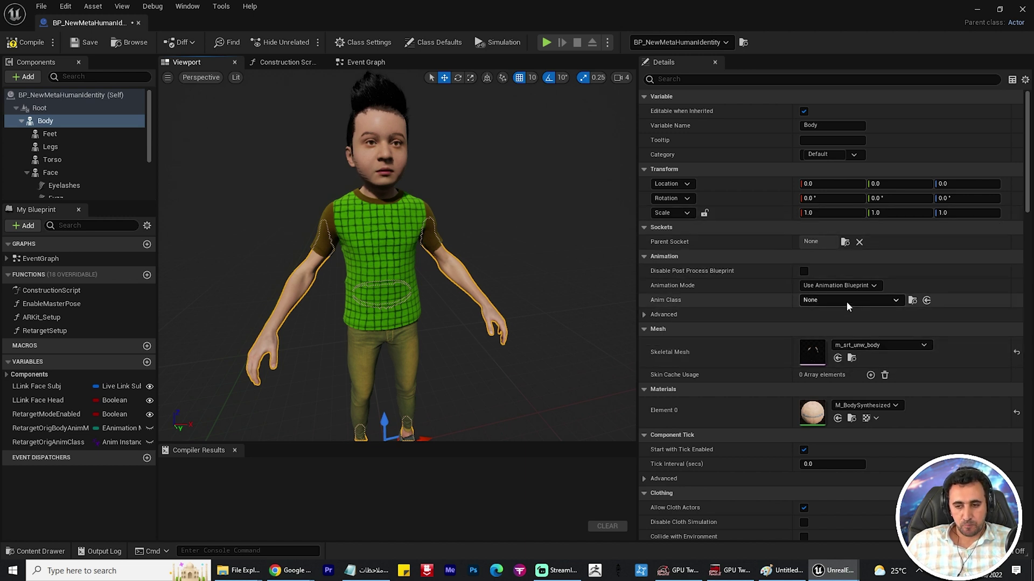
left_click(875, 300)
type("m")
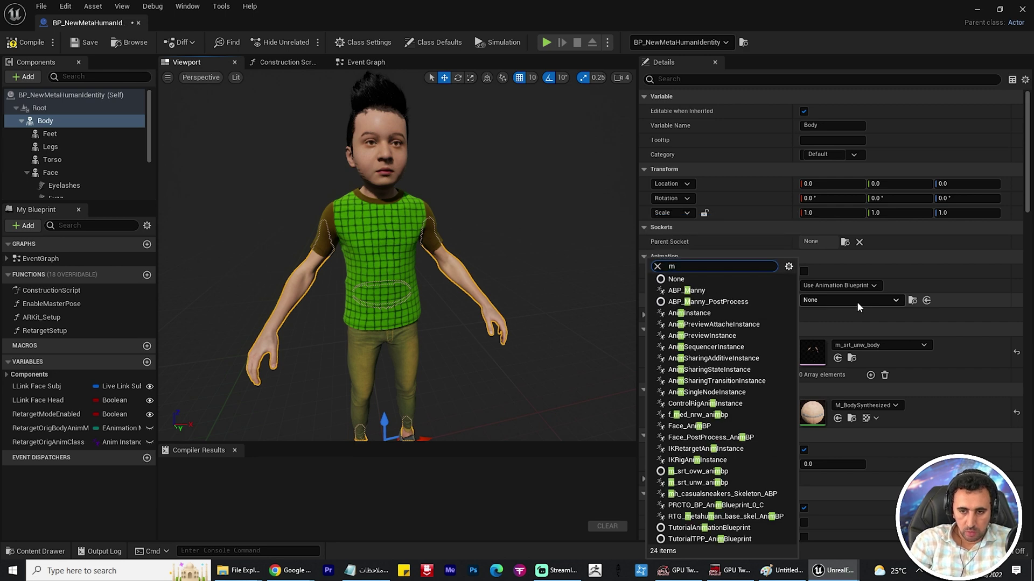
type("_sr")
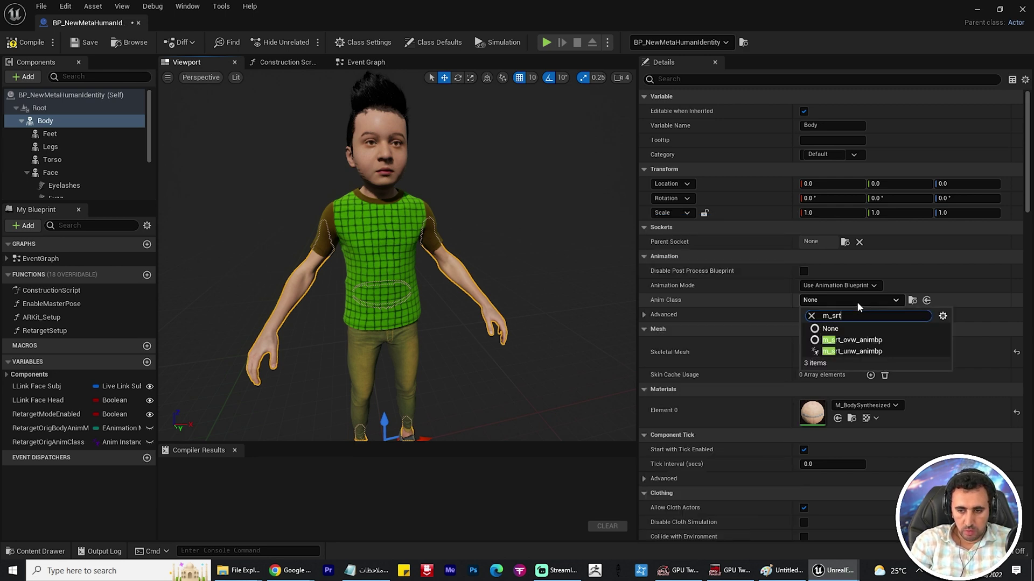
type("t")
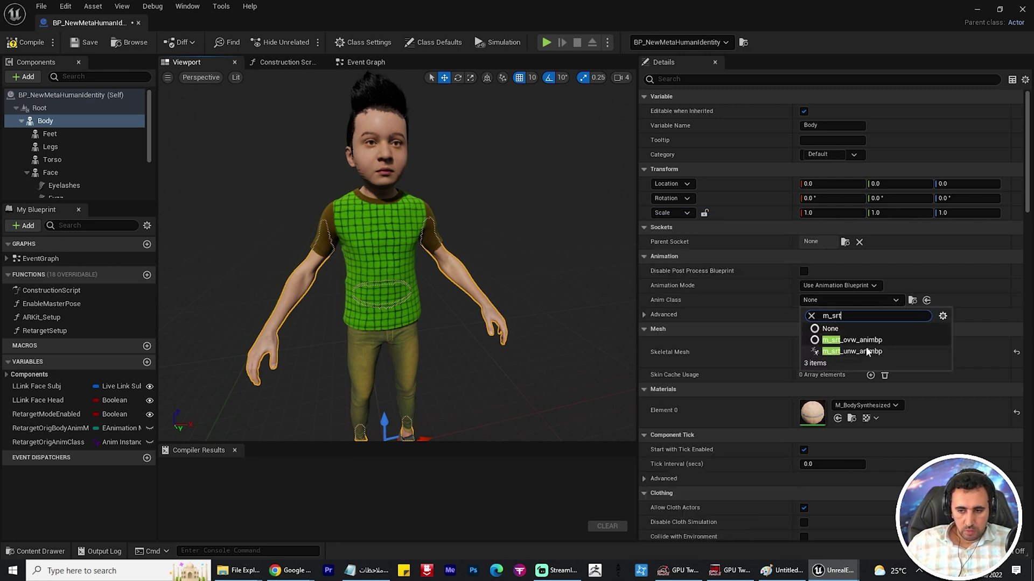
left_click(862, 351)
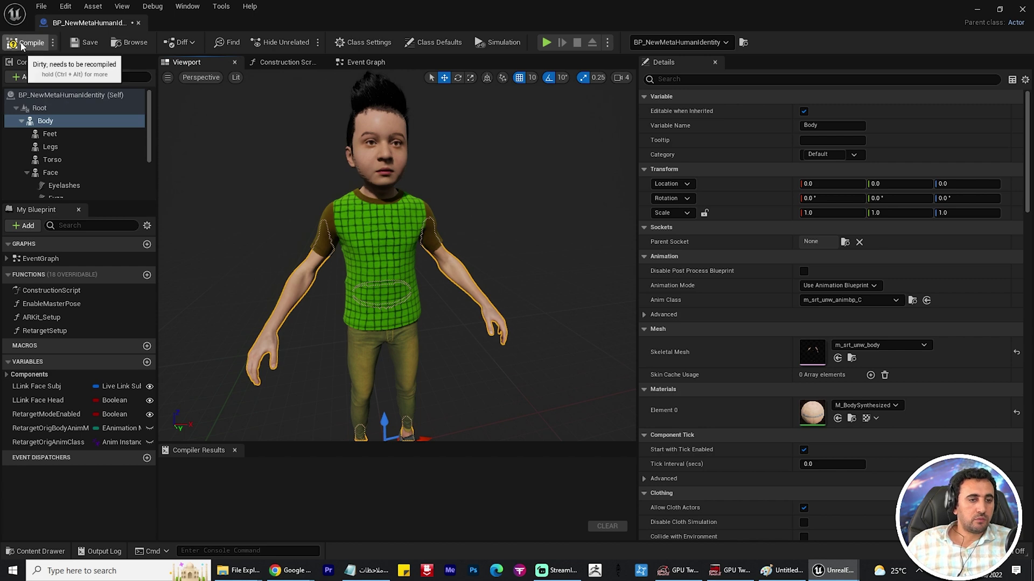
scroll(310, 193, "down", 5)
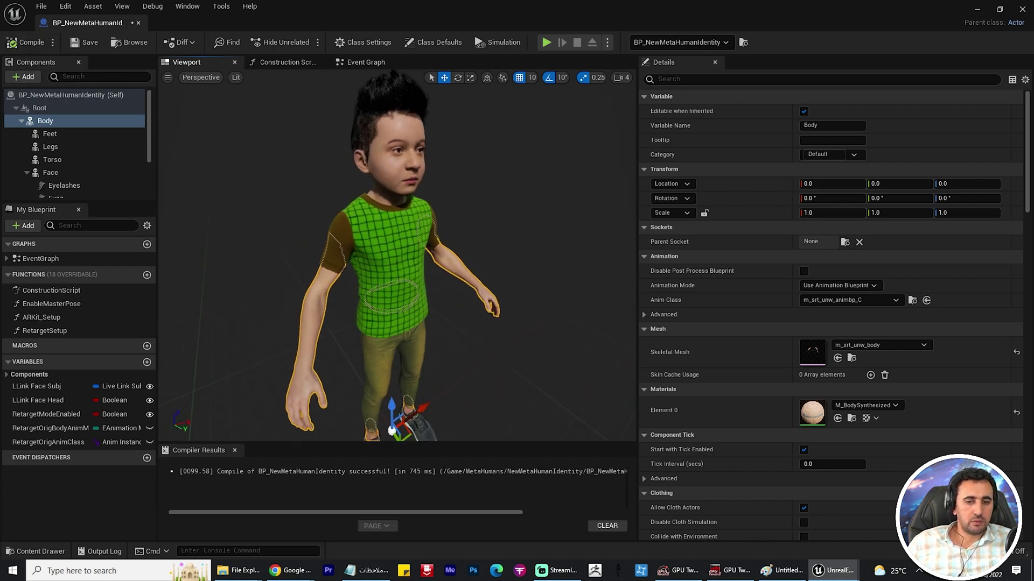
left_click_drag(459, 235, 451, 234)
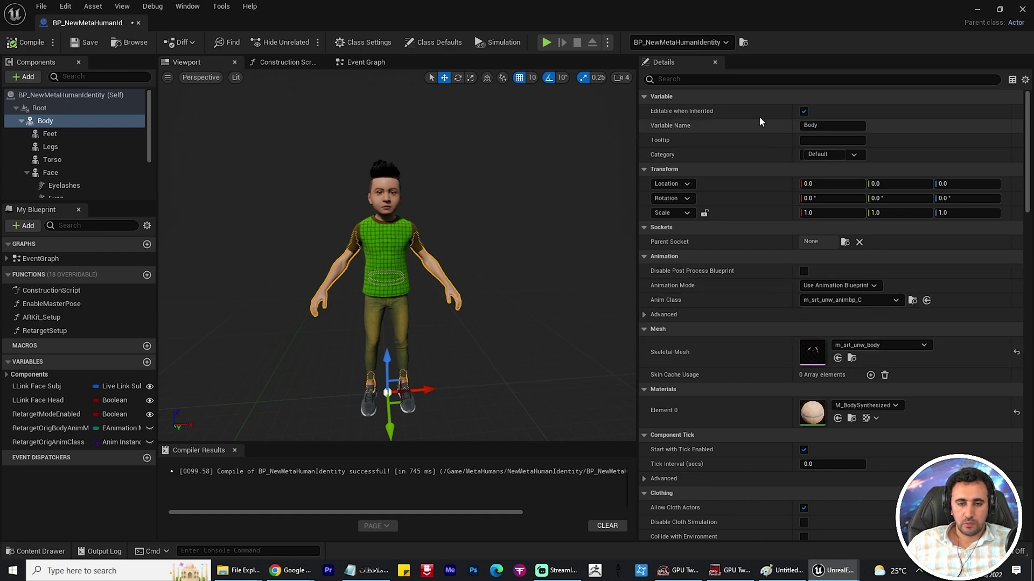
double_click(854, 5)
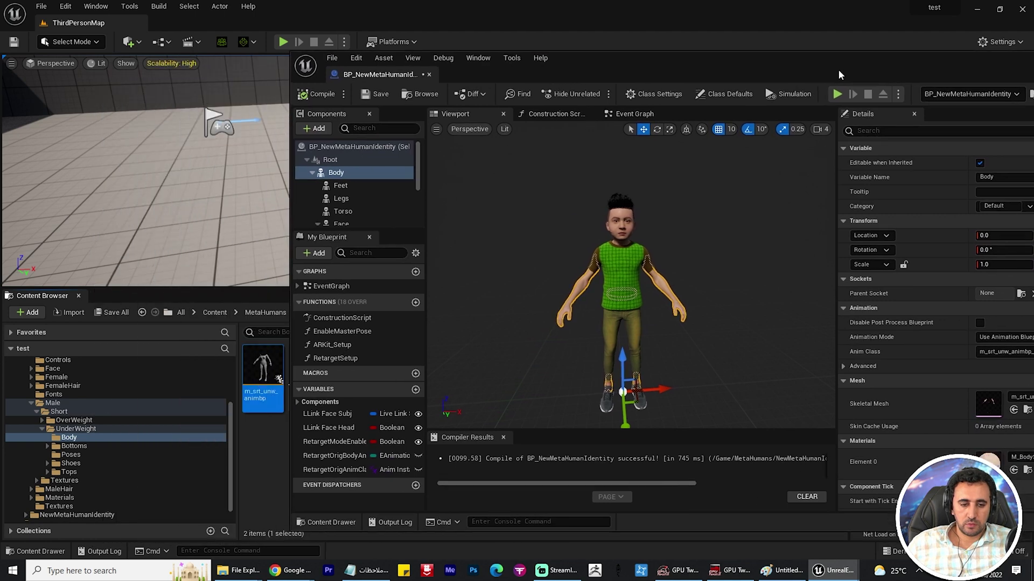
- Open the m_srt_unw_animbp AnimGraph and move Input Pose left to make room
left_click_drag(641, 84, 889, 67)
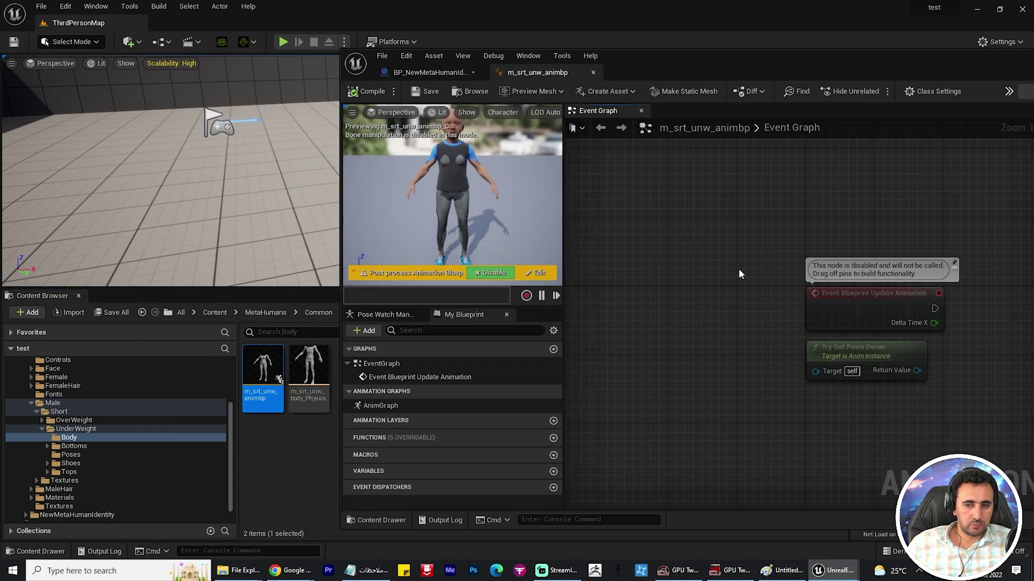
left_click_drag(742, 77, 503, 68)
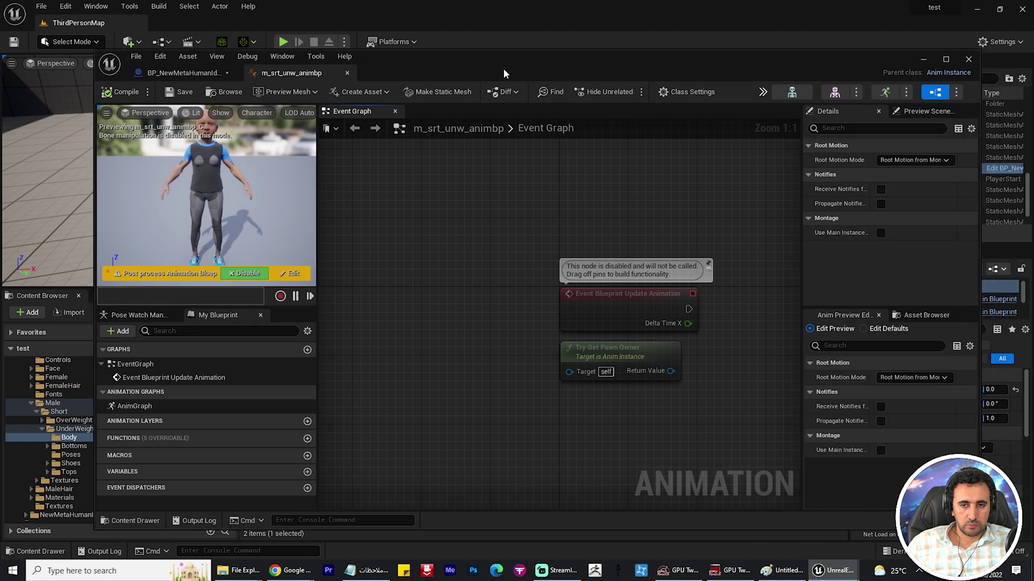
double_click(134, 406)
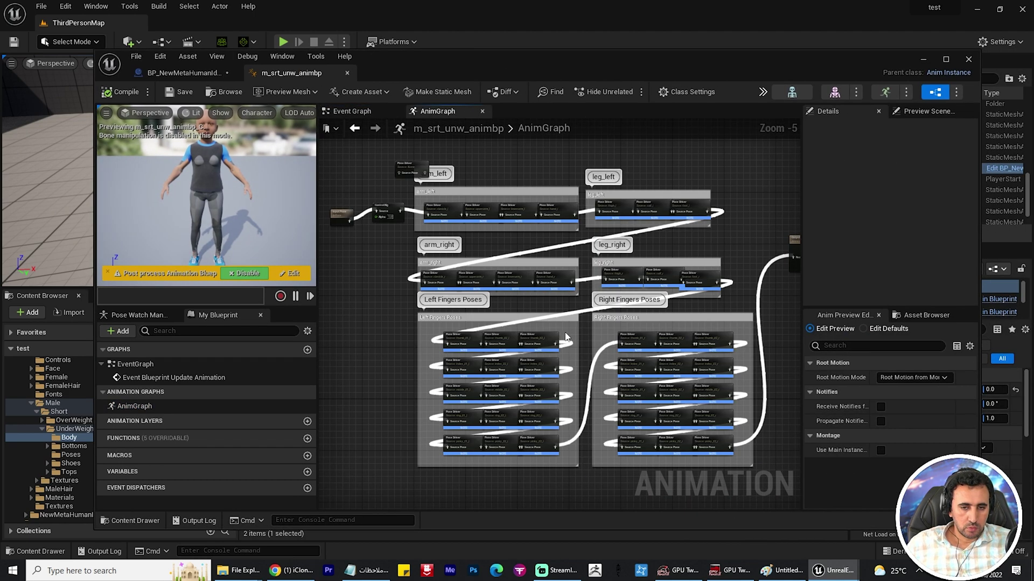
scroll(565, 339, "down", 1)
scroll(495, 367, "up", 6)
scroll(443, 369, "down", 6)
scroll(477, 364, "up", 3)
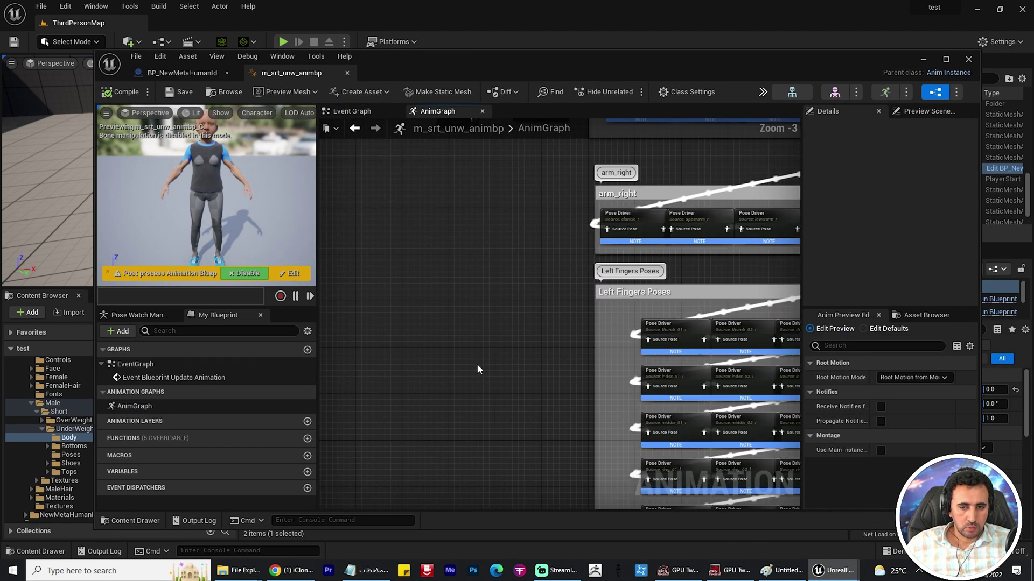
scroll(477, 370, "up", 4)
left_click(396, 283)
scroll(531, 271, "down", 1)
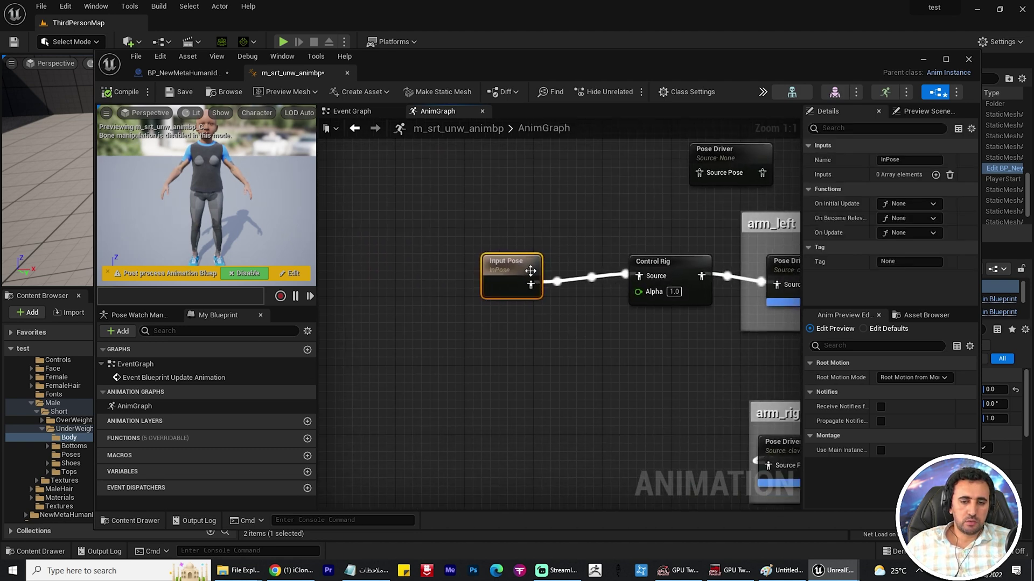
mouse_move(530, 270)
left_mouse_down()
mouse_move(426, 279)
mouse_move(469, 256)
left_mouse_up()
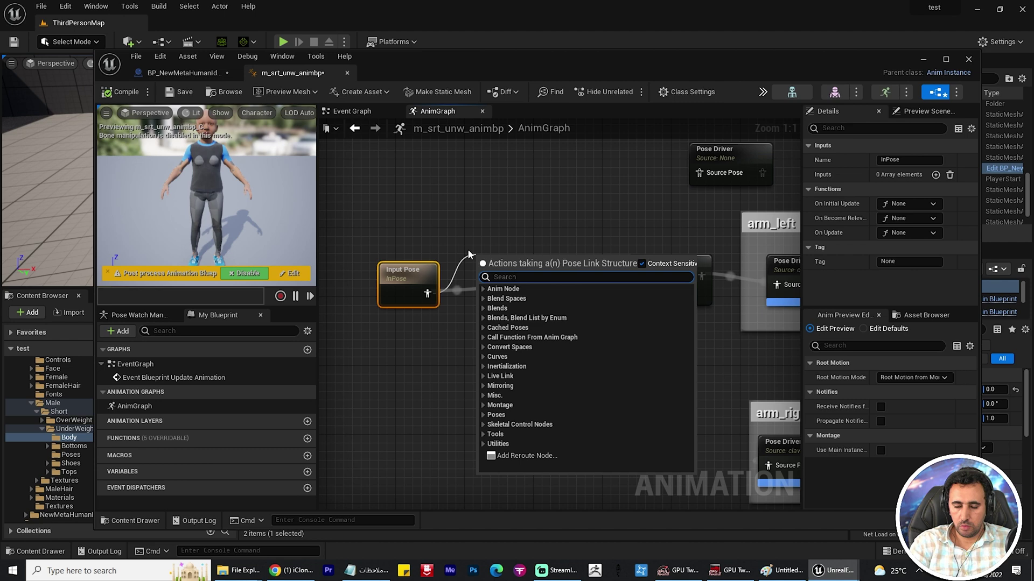
type("li")
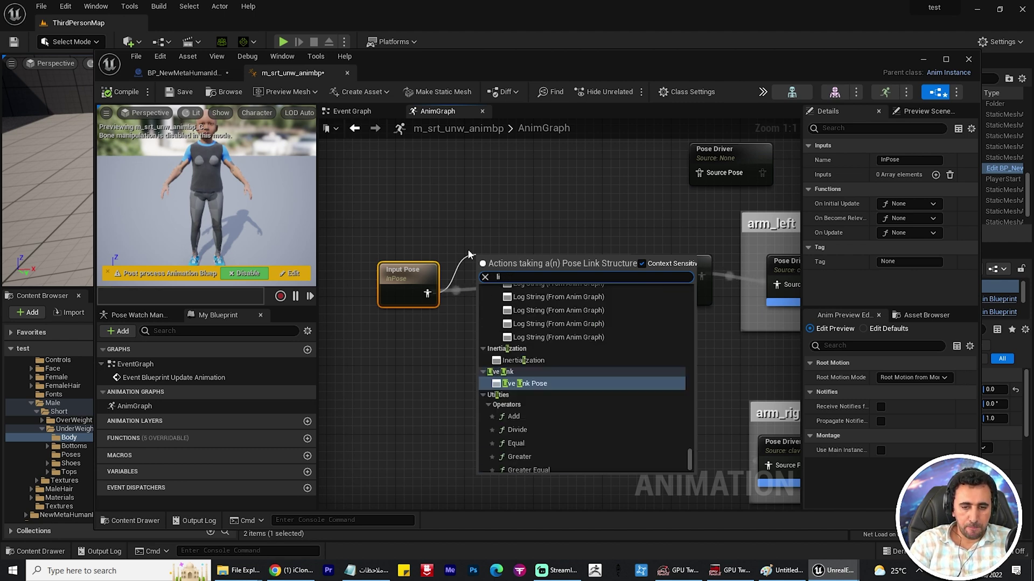
type("ve li")
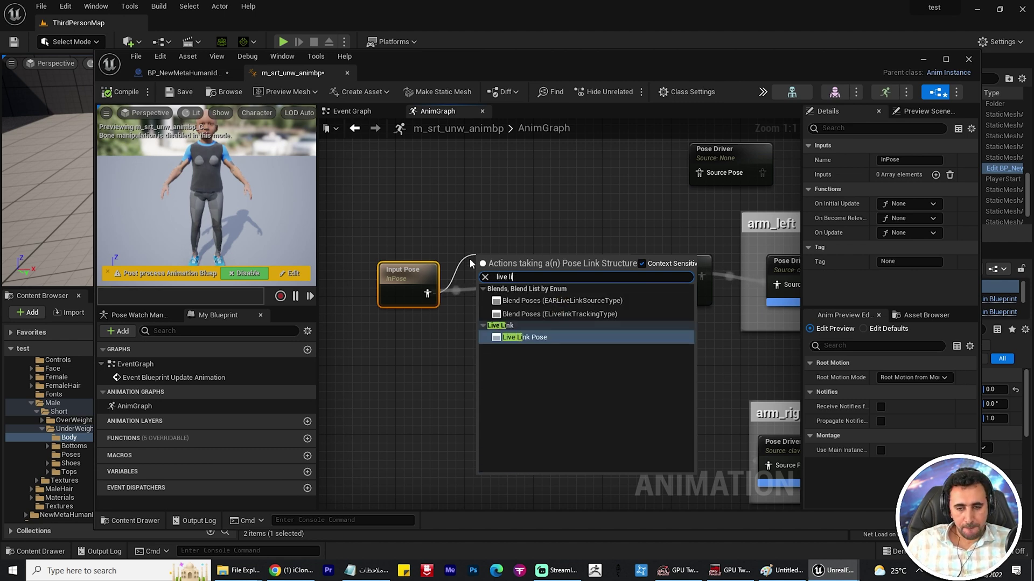
- Insert a Live Link Pose node after Input Pose, promote Subject Name to a variable, and compile
left_click(526, 338)
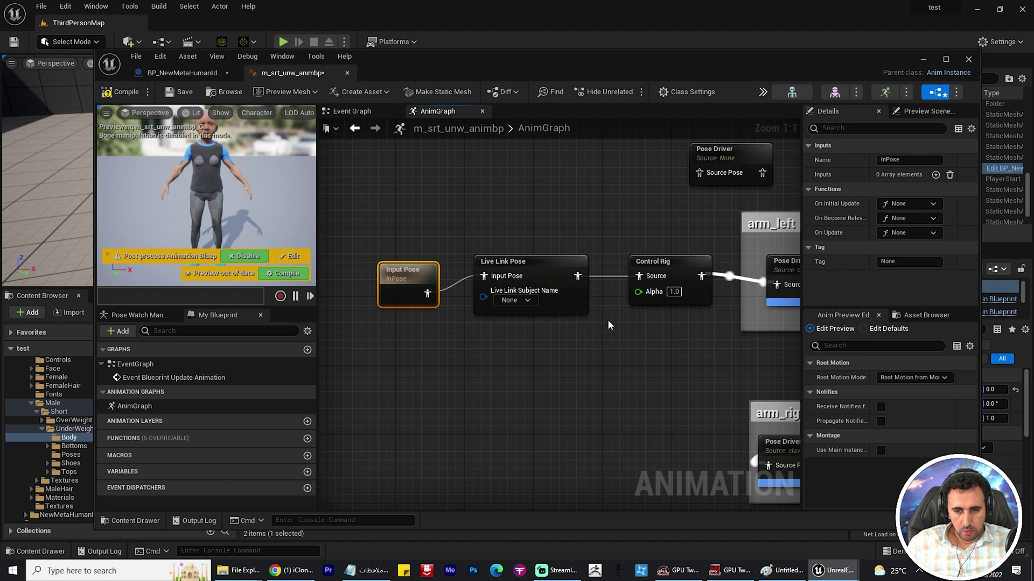
left_click(557, 267)
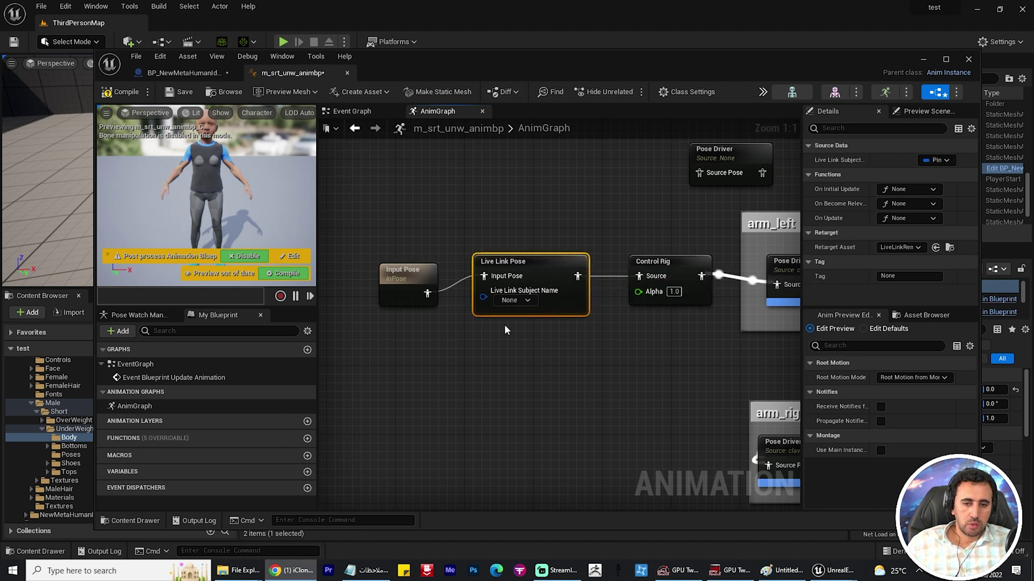
right_click(483, 298)
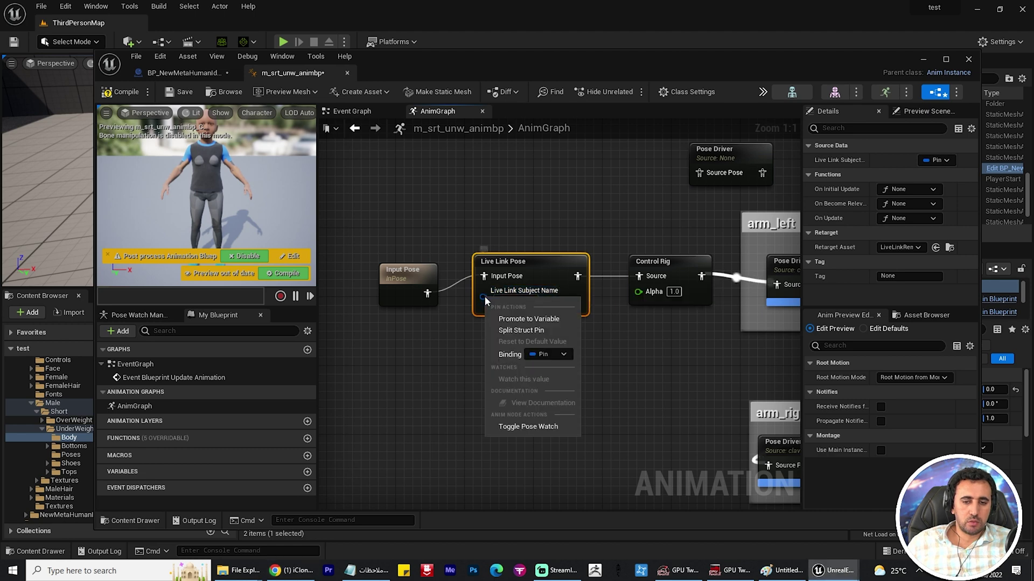
left_click(506, 319)
mouse_move(418, 257)
left_mouse_down()
mouse_move(395, 273)
mouse_move(379, 342)
left_mouse_up()
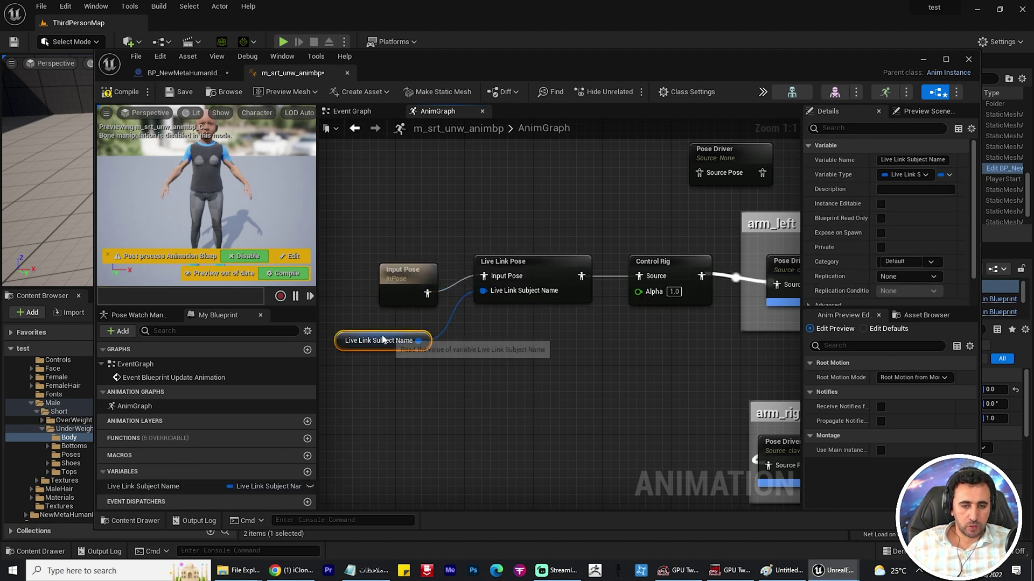
left_click(185, 94)
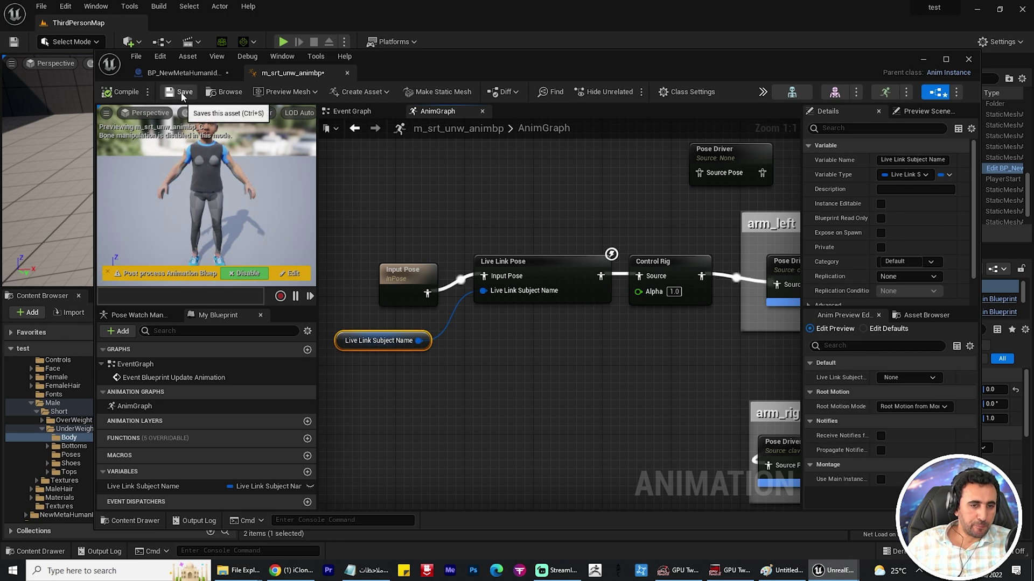
left_click(969, 62)
- Reopen the BP_NewMetaHumanIdentity blueprint on its Event Graph
left_click(1004, 168)
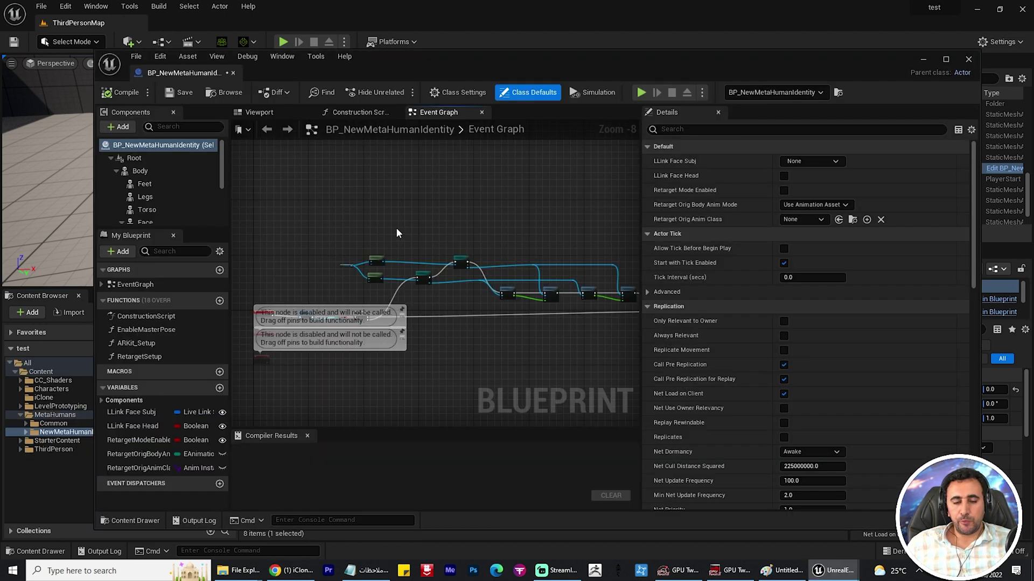
left_click(967, 61)
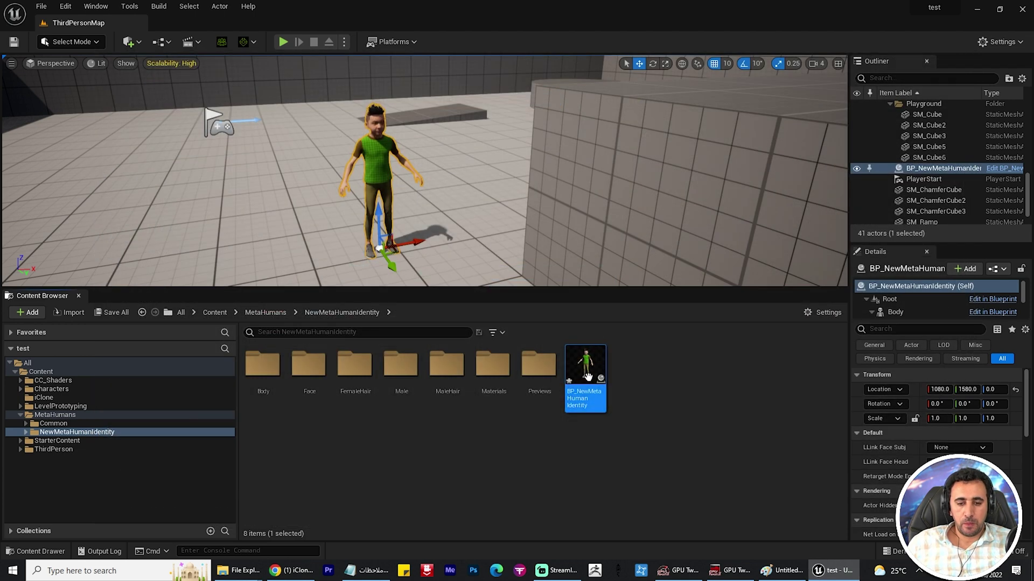
double_click(593, 348)
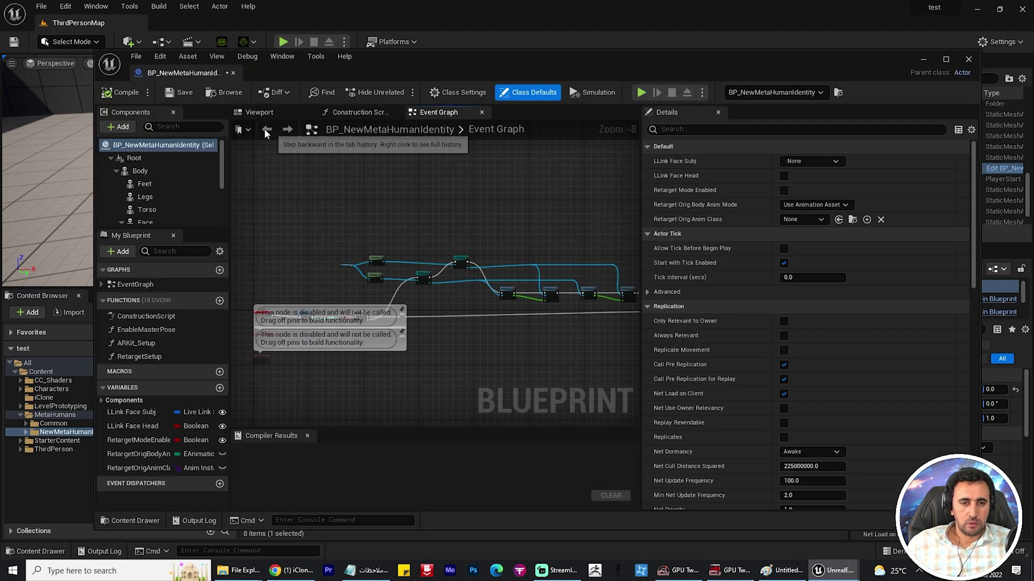
left_click(259, 112)
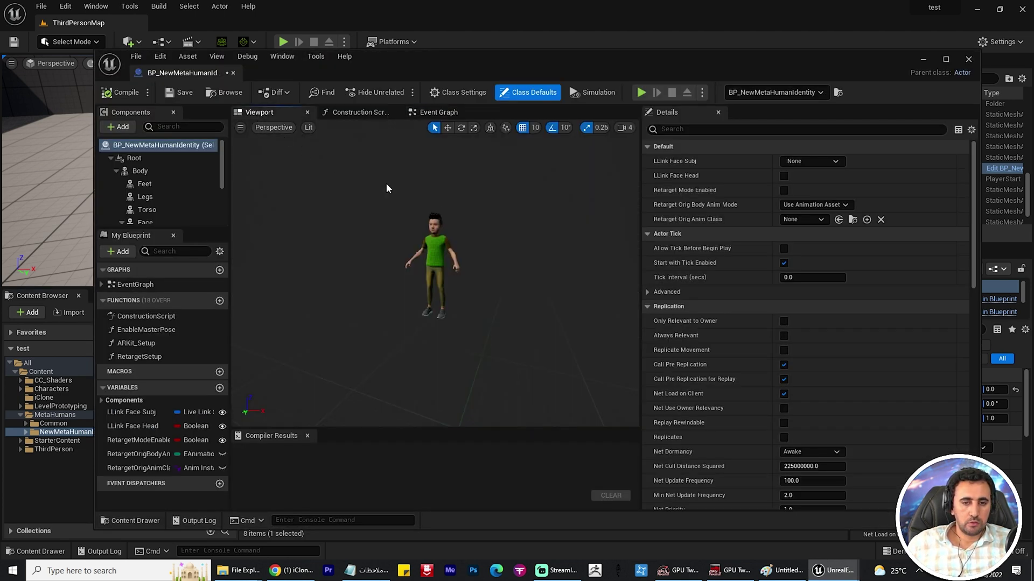
left_click(438, 112)
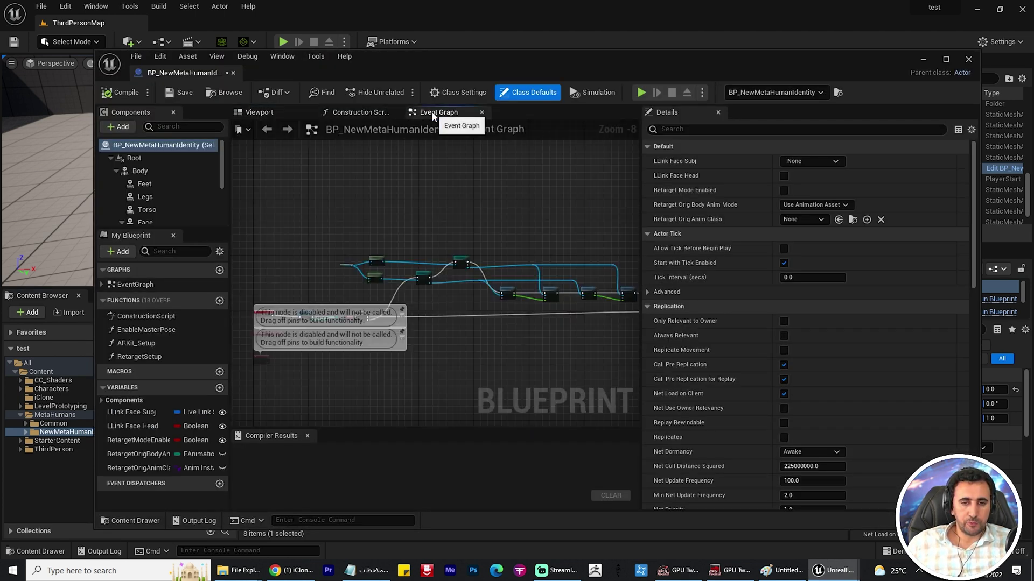
- Add a Live Link Skeletal Animation component with an On Live Link Updated event
left_click(120, 127)
type("n")
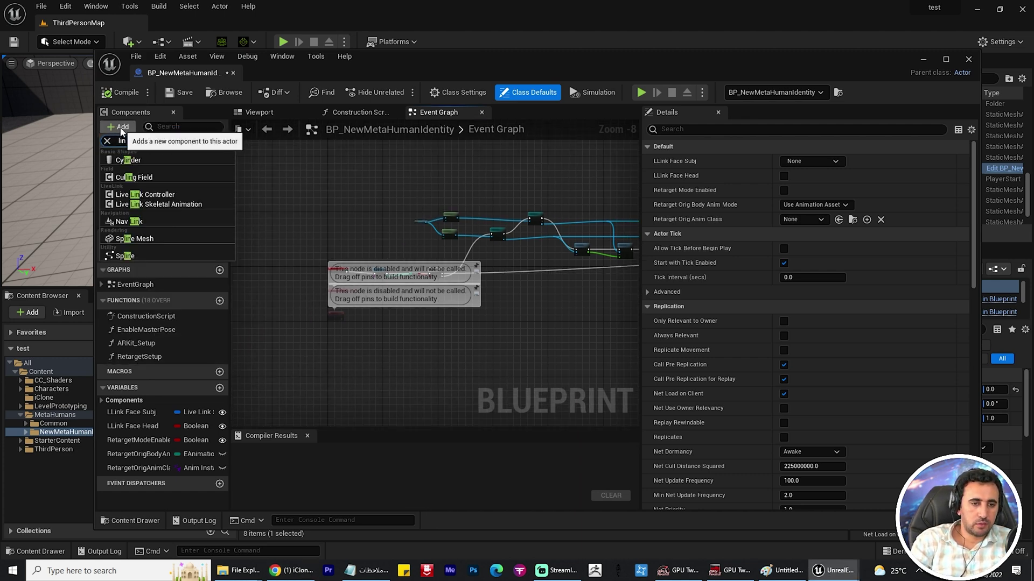
type("e")
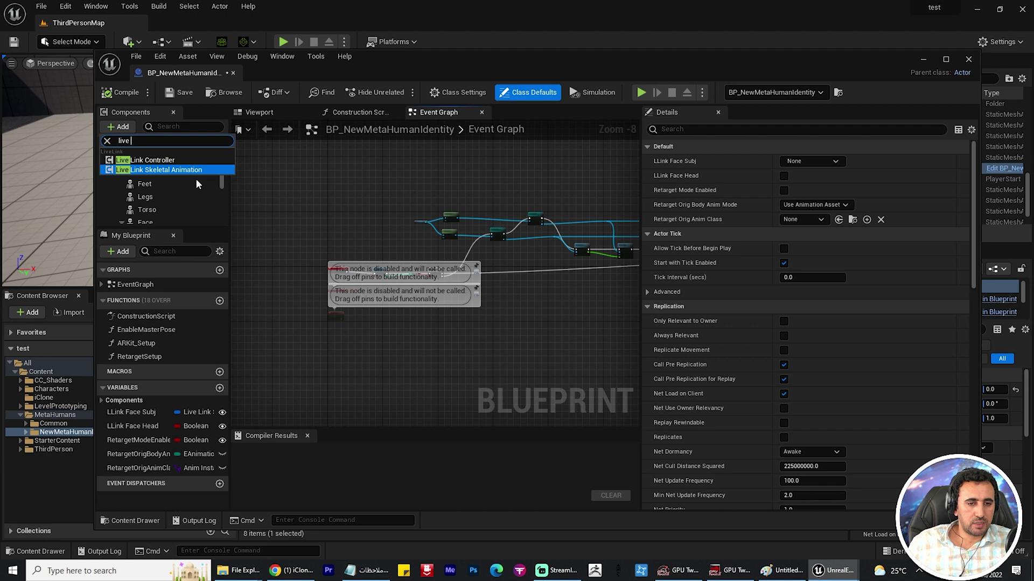
left_click(173, 170)
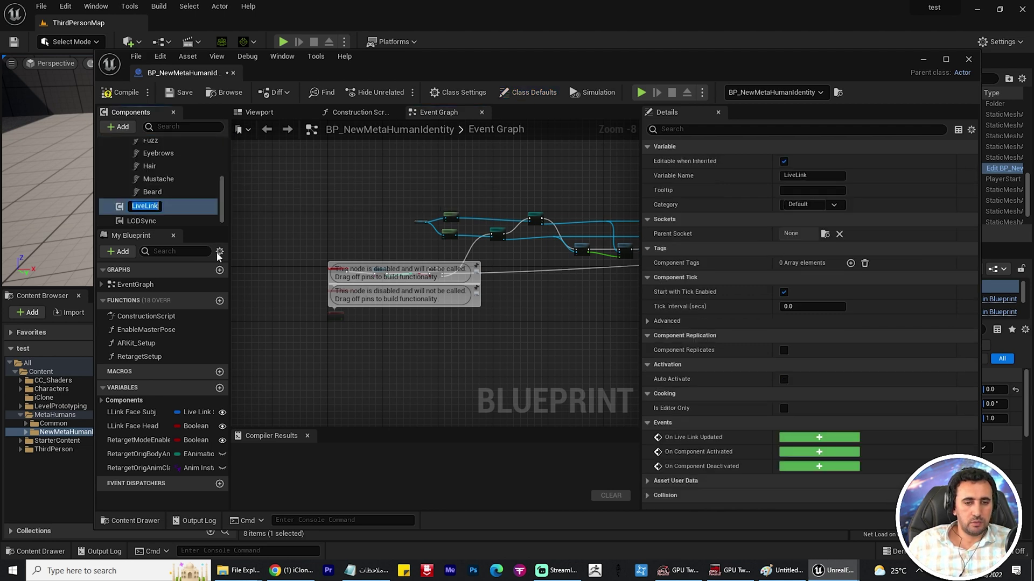
key("Return")
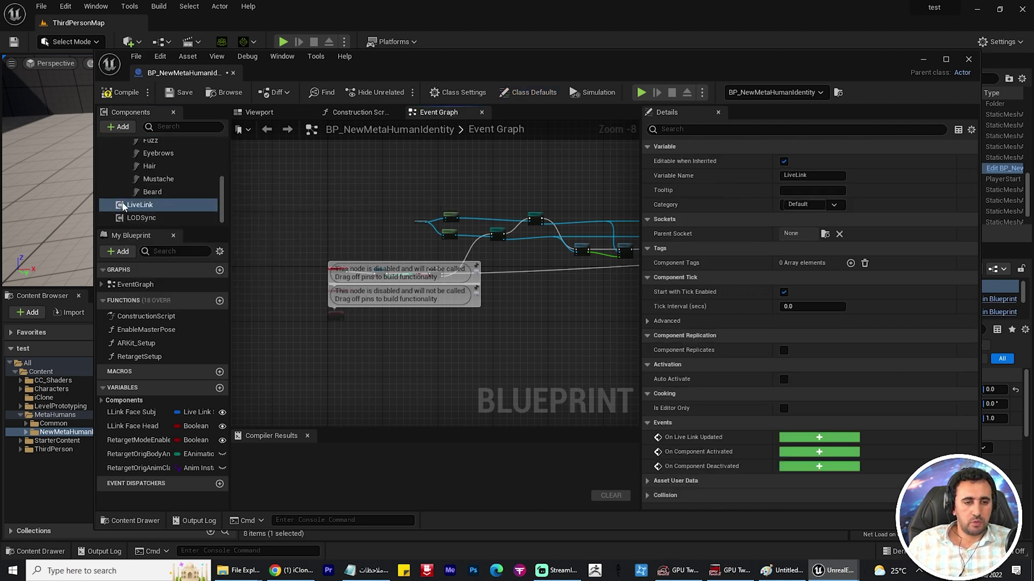
left_click(819, 438)
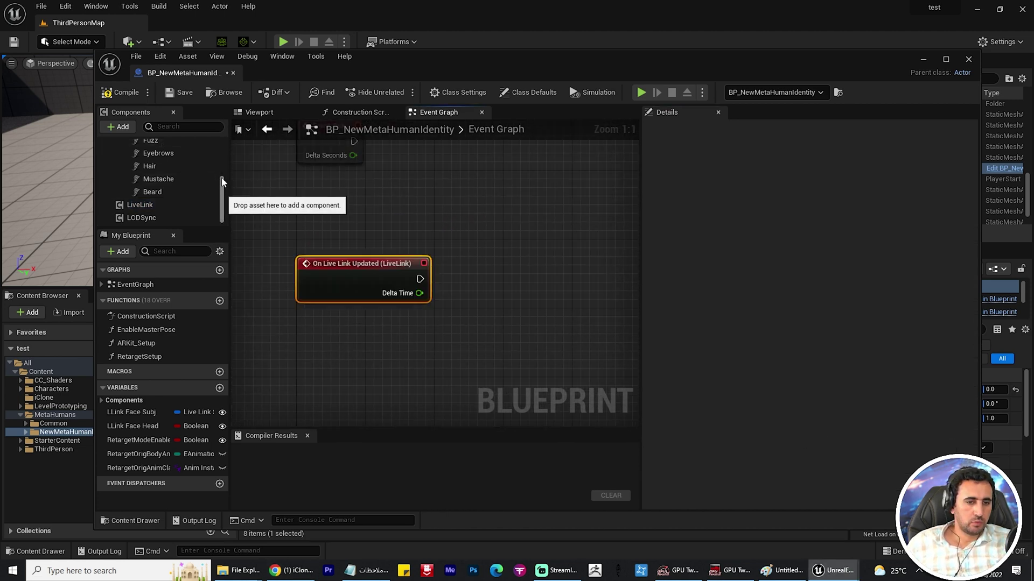
scroll(162, 178, "up", 5)
- Place a Body node in the Event Graph and create Get Anim Instance from it
left_click_drag(140, 163, 314, 348)
key("super+Up")
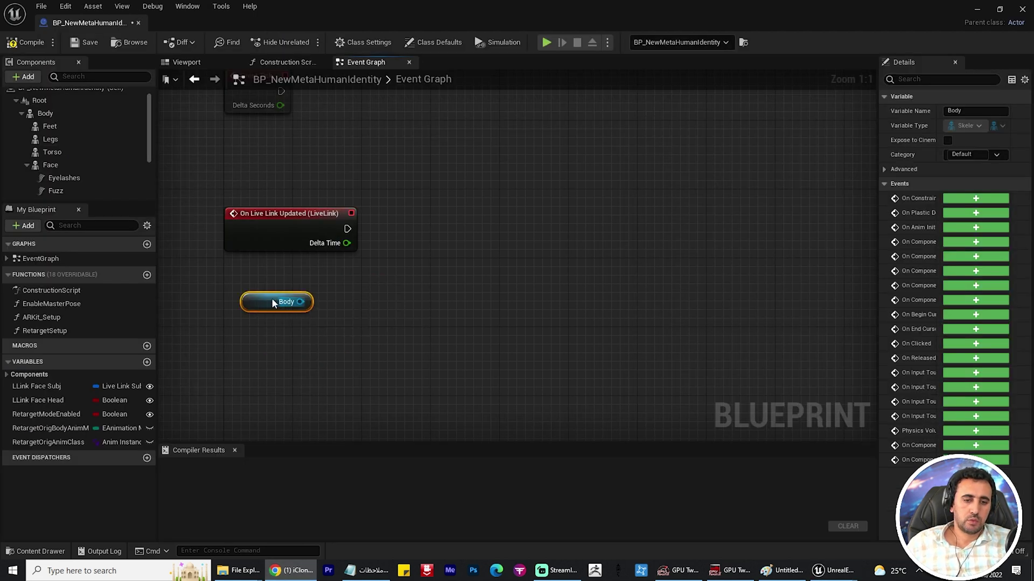
mouse_move(274, 302)
left_mouse_down()
mouse_move(273, 328)
mouse_move(372, 299)
left_mouse_up()
type("ge")
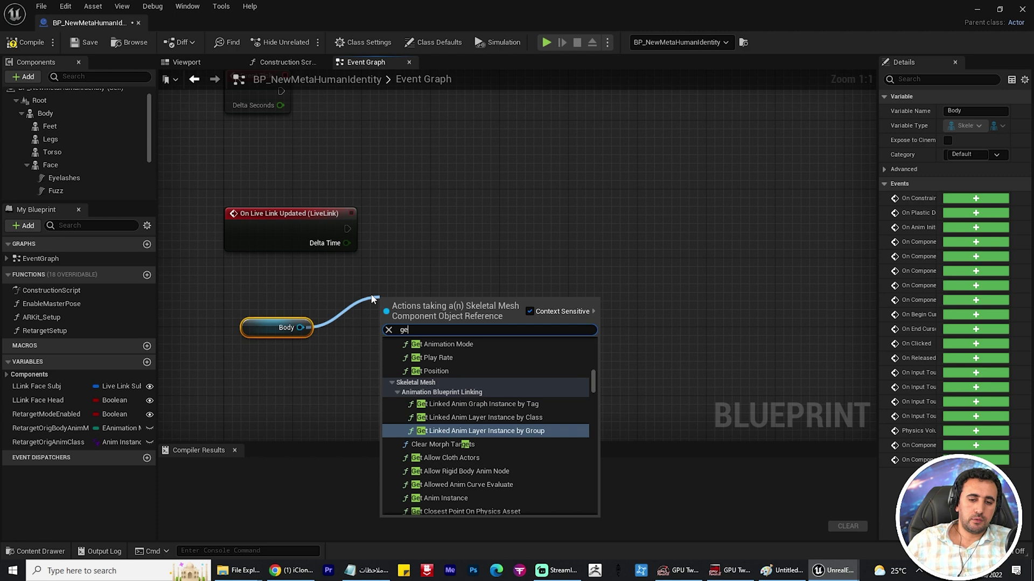
type("t anim")
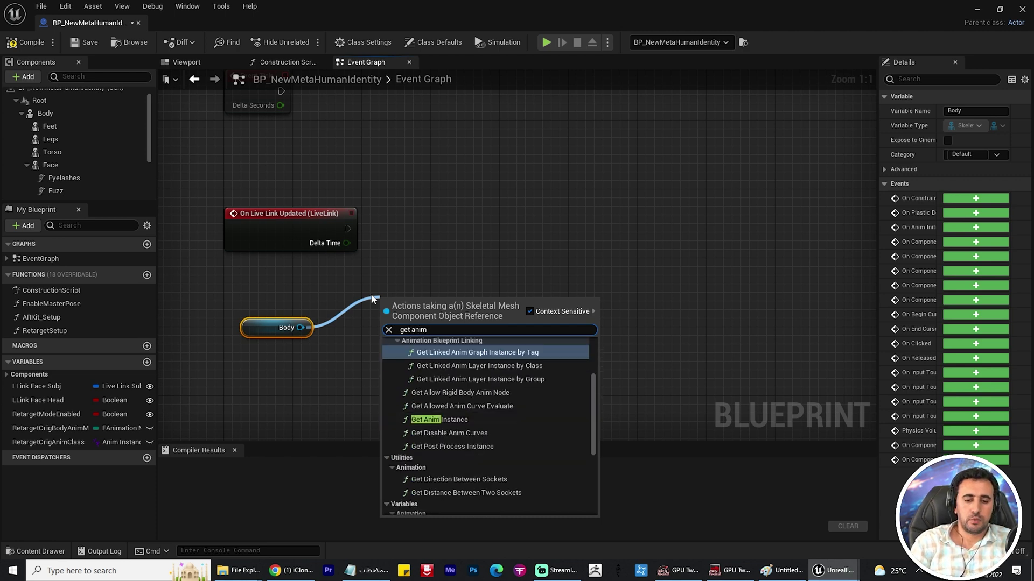
left_click(441, 420)
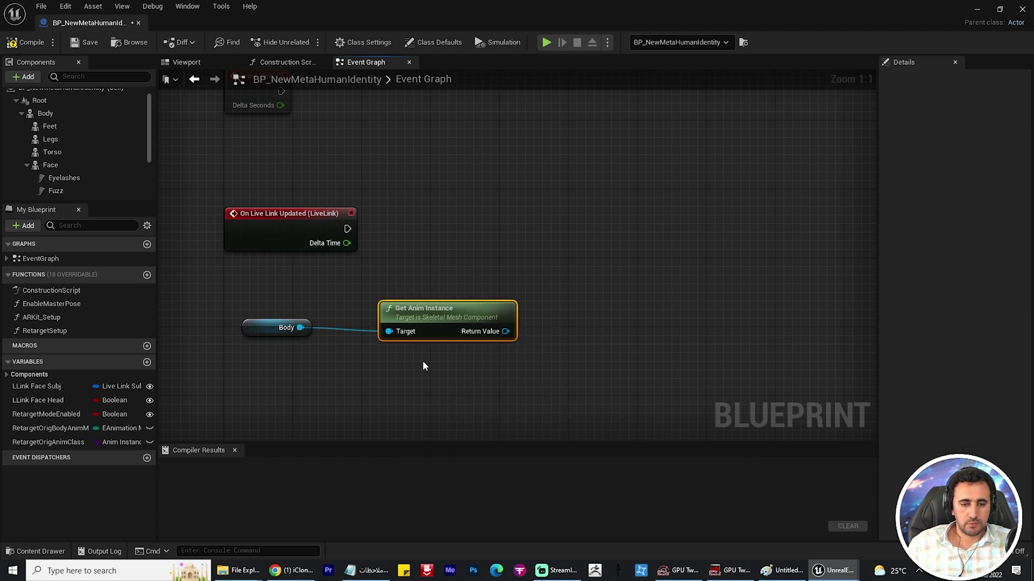
- Cast the Get Anim Instance result to m_srt_unw_animbp
left_click(46, 114)
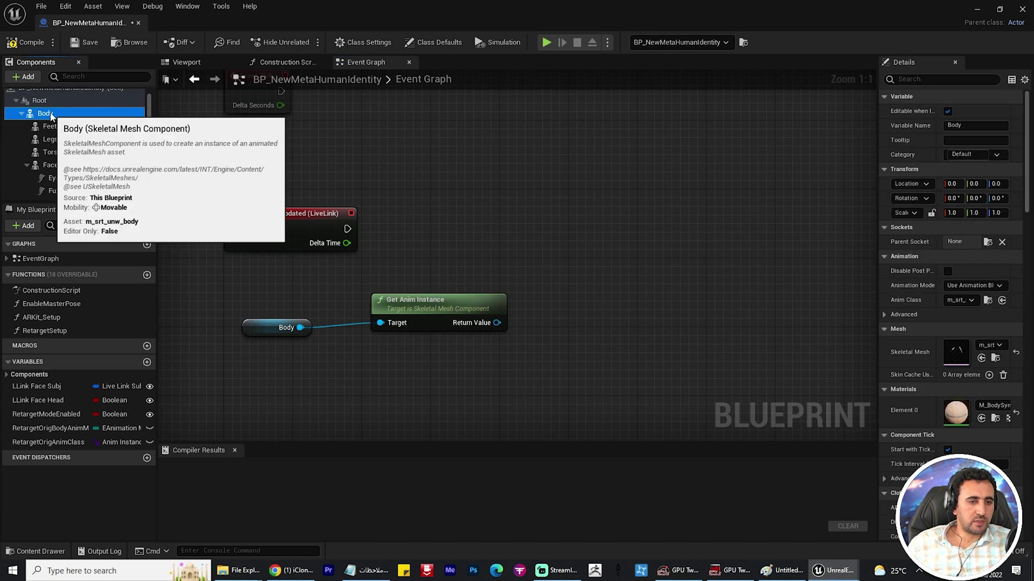
left_click_drag(879, 328, 740, 327)
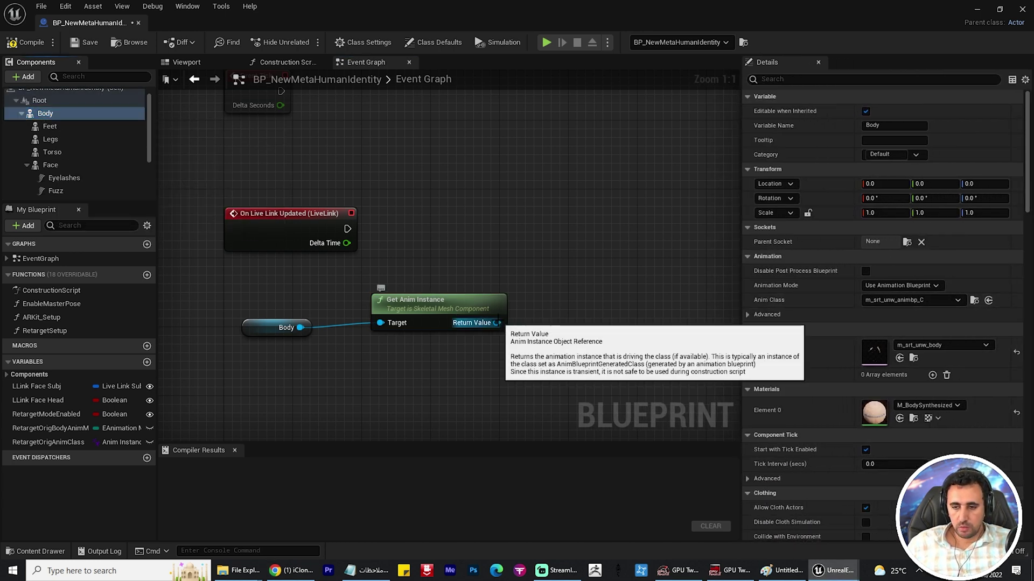
left_click_drag(497, 322, 533, 256)
type("cast t")
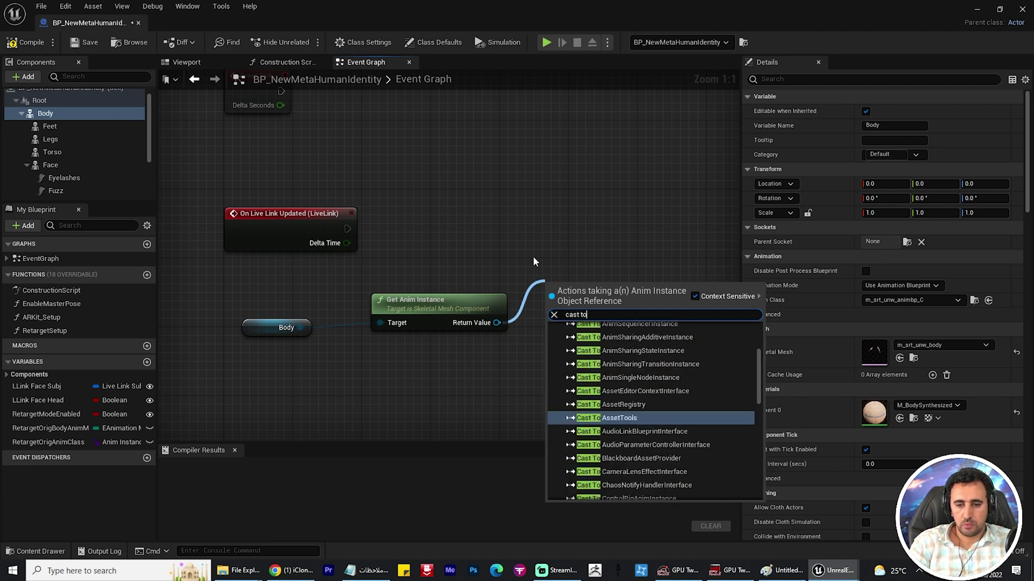
type("o")
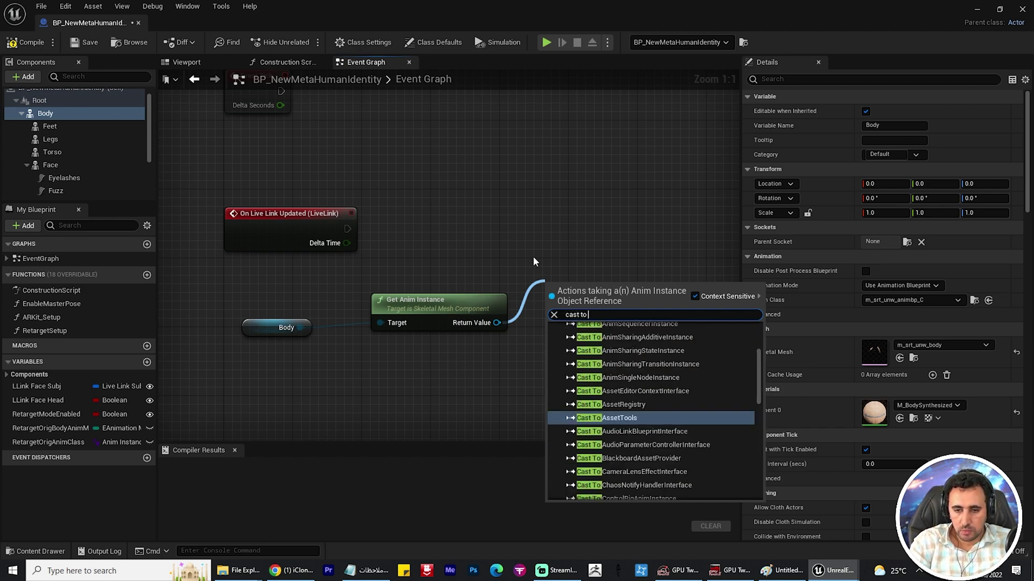
type(" m")
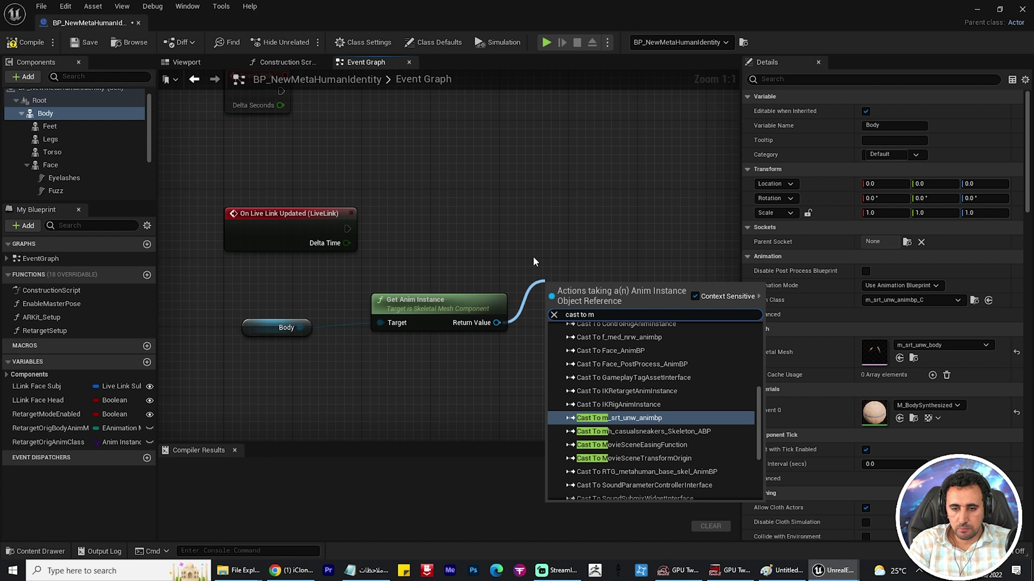
type("_srt_")
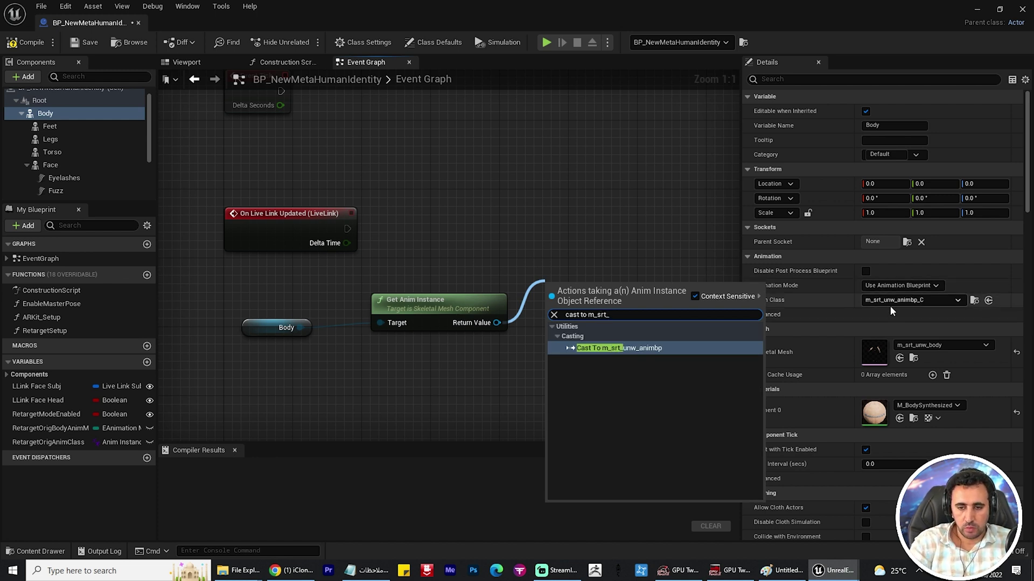
left_click(649, 348)
- Add a Set Live Link Subject Name node after the cast, with execution wired
right_click_drag(655, 350, 577, 291)
left_click_drag(574, 291, 633, 277)
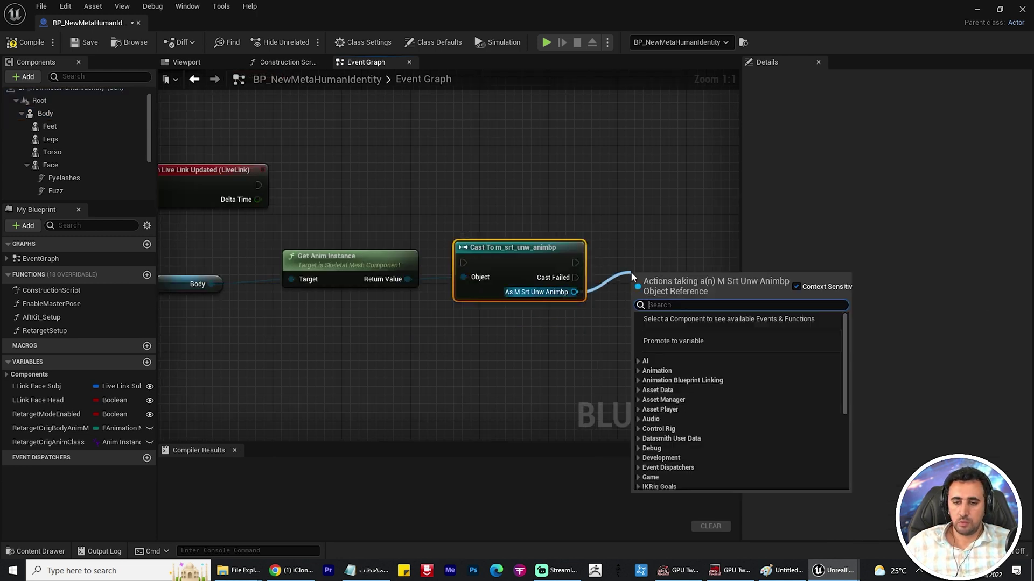
type("live li")
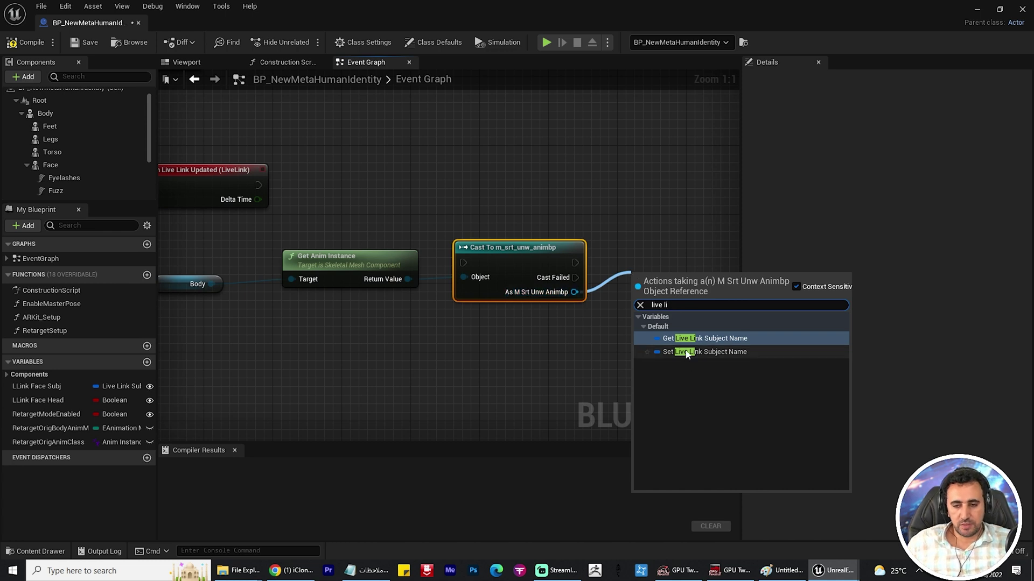
left_click(703, 352)
left_click_drag(575, 263, 637, 262)
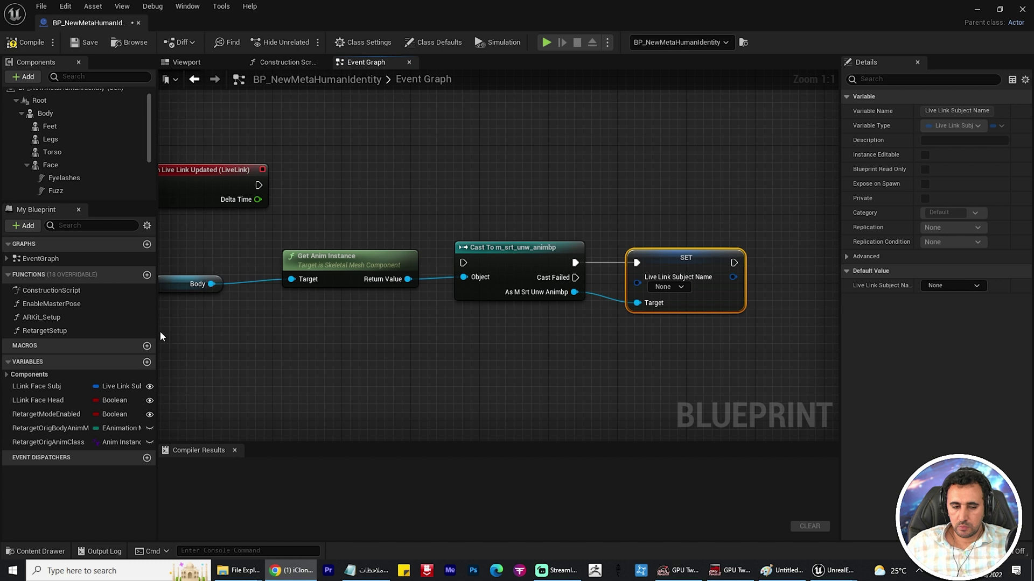
- Duplicate the LLink Face Subj variable and rename the copy LLink Body Subj
right_click(31, 386)
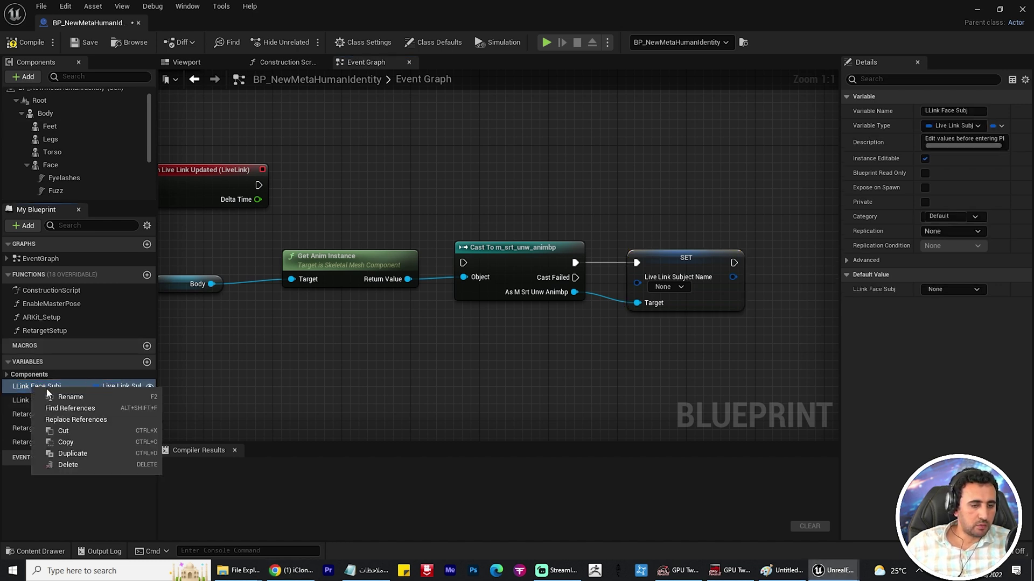
left_click(79, 456)
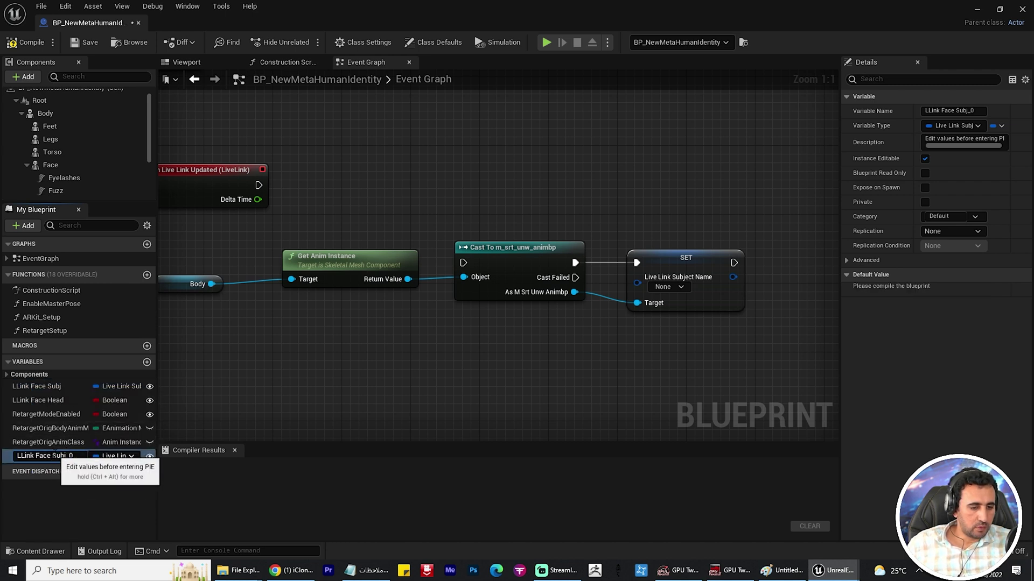
double_click(36, 456)
type("Body")
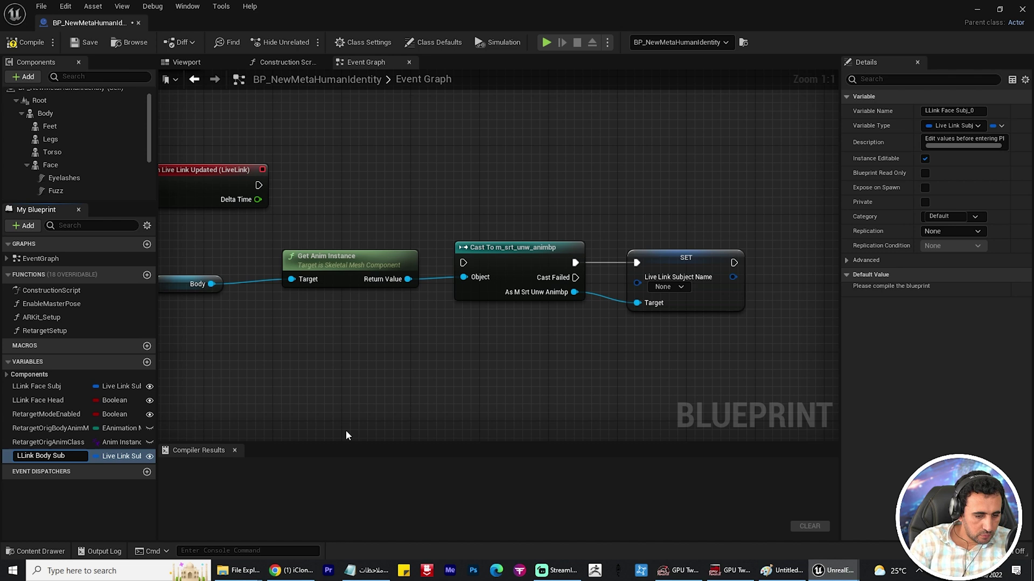
key("Return")
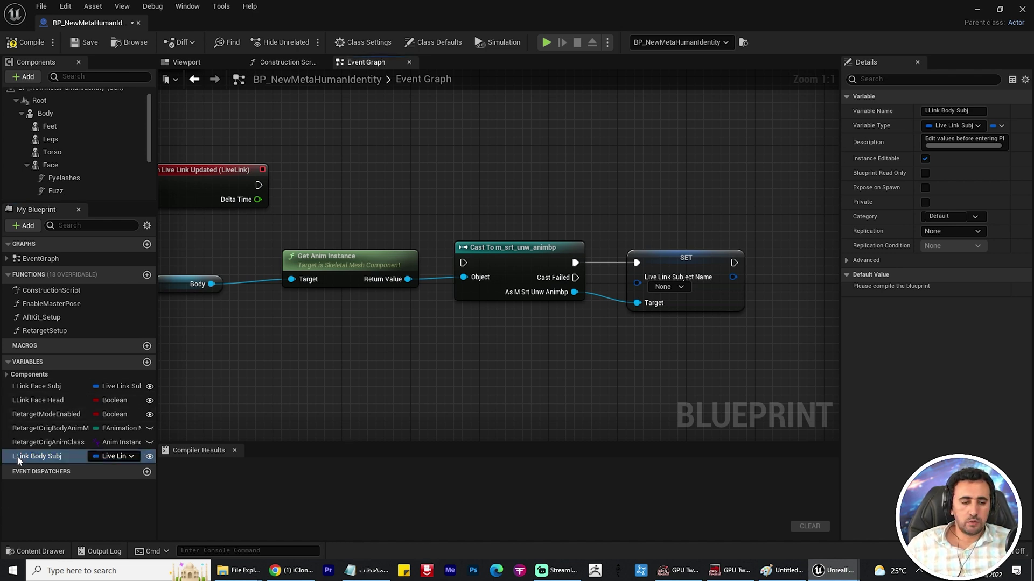
- Connect an LLink Body Subj getter to the SET node's Live Link Subject Name pin
left_click_drag(121, 456, 530, 340)
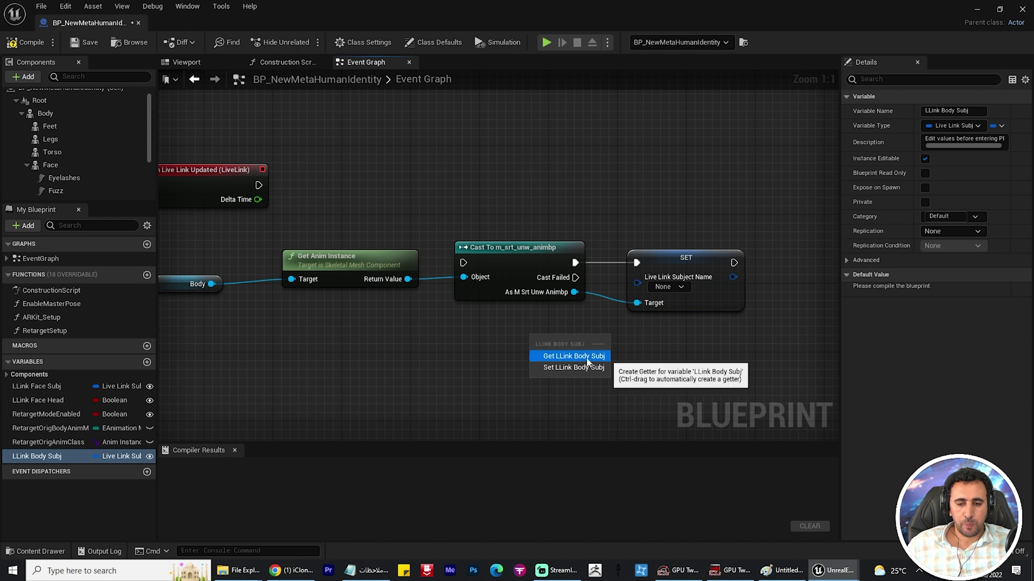
left_click(592, 357)
left_click_drag(597, 344, 638, 277)
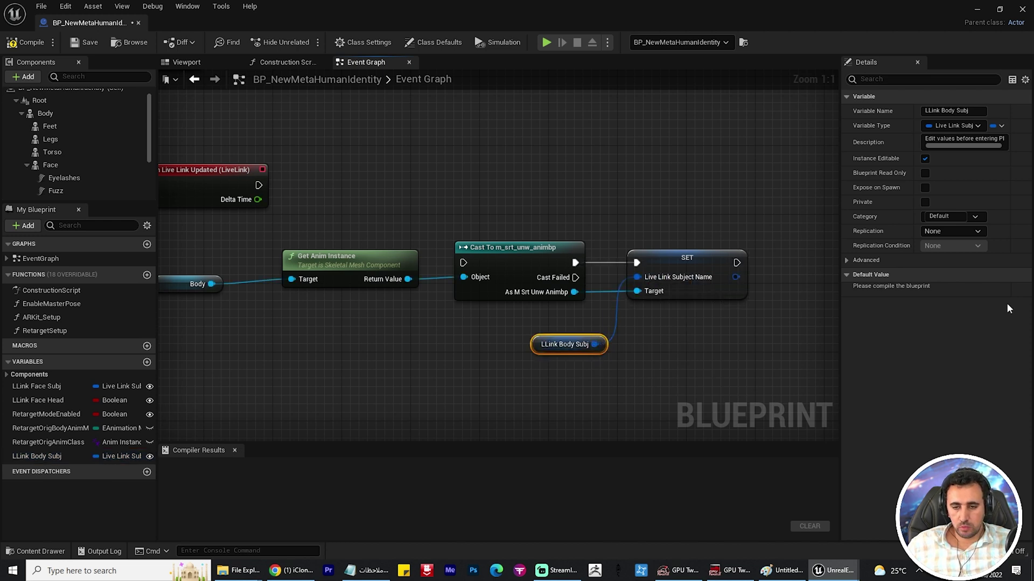
left_click(188, 285)
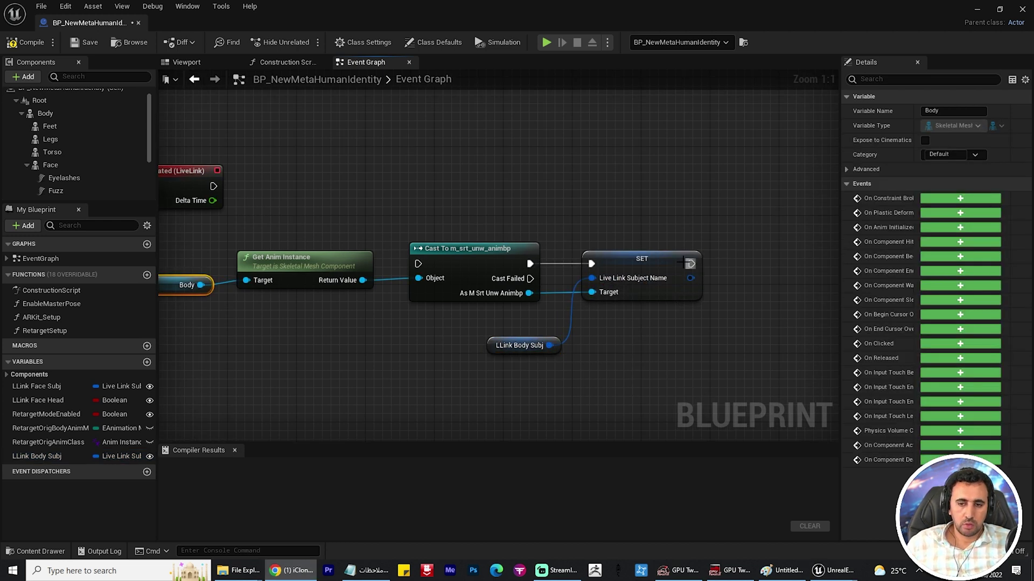
- Drag out the SET node's execution output to extend the chain
left_click_drag(689, 263, 702, 240)
type("l")
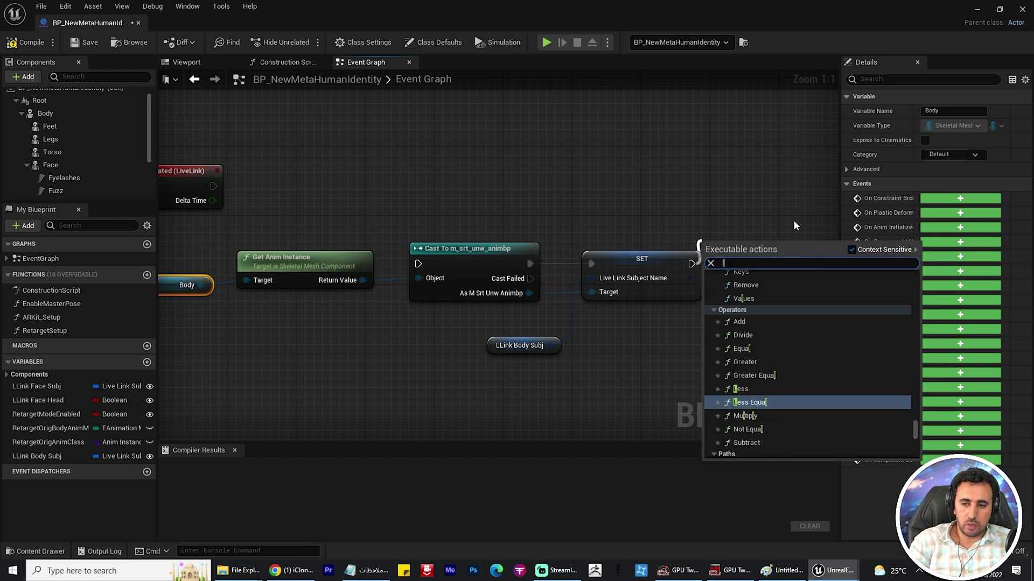
type("ive link set")
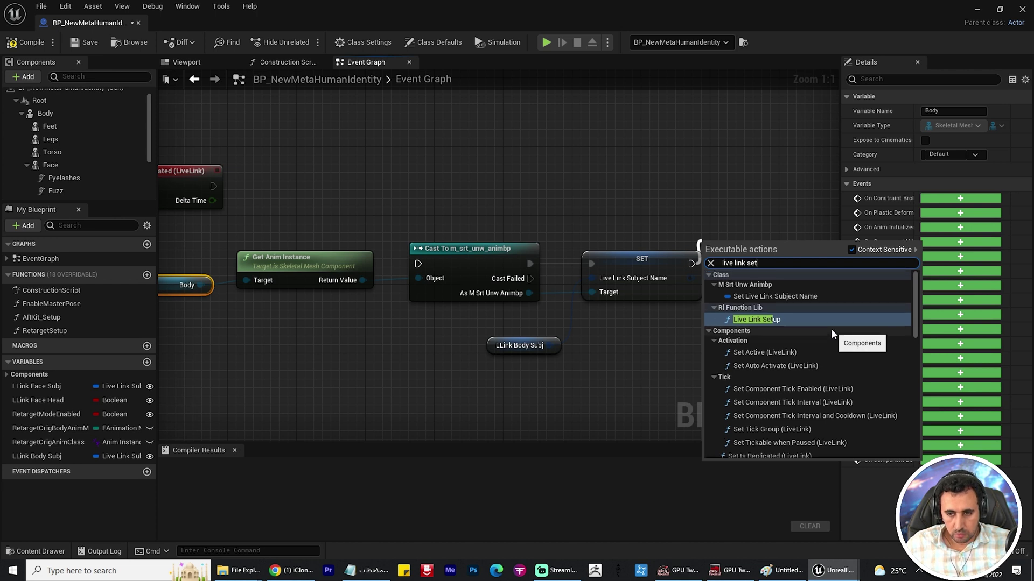
key("Escape")
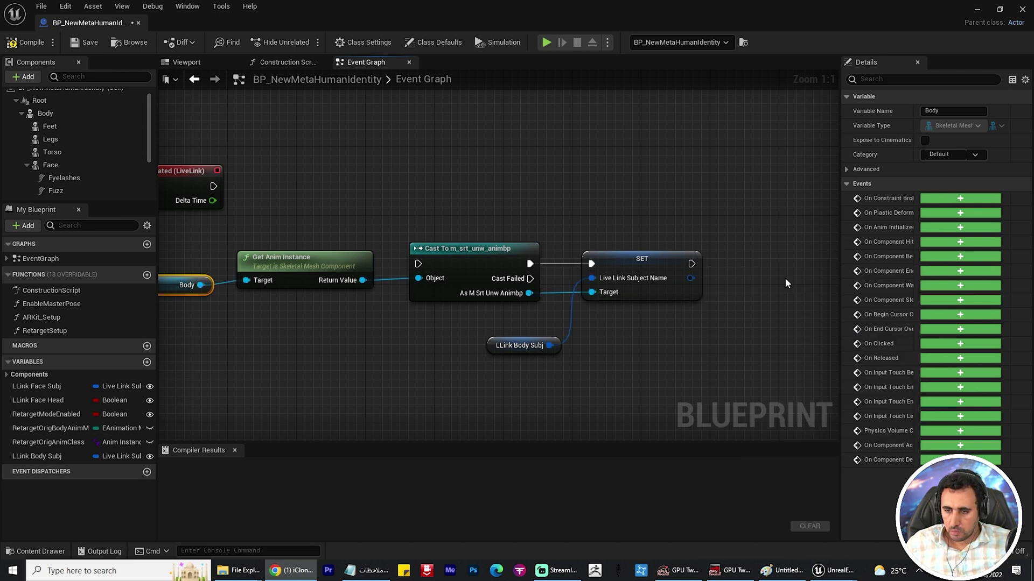
left_click_drag(691, 264, 723, 267)
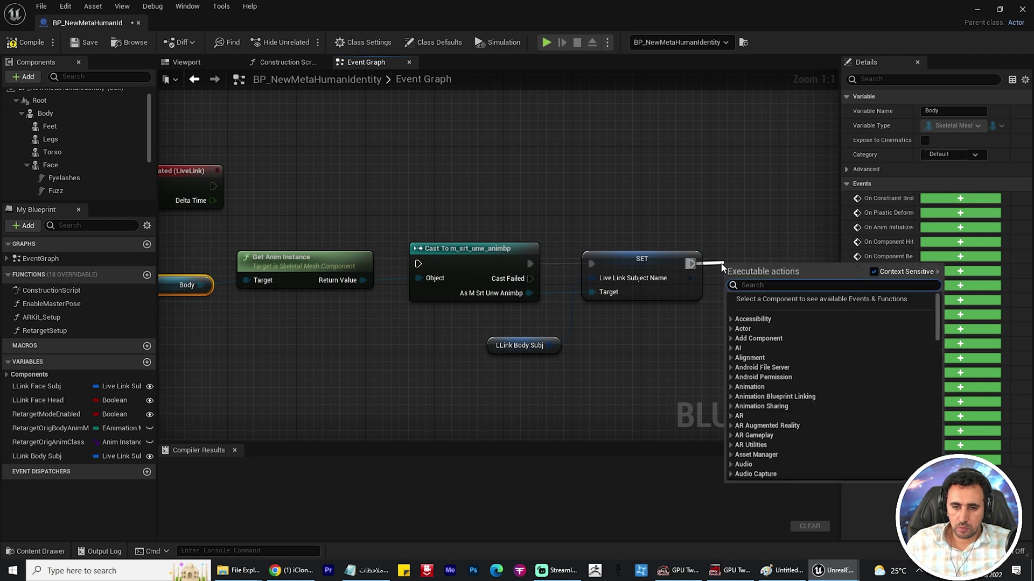
- Add a Live Link Setup node after SET, fed by the subject name and Body target
left_click(29, 45)
left_click_drag(691, 264, 703, 275)
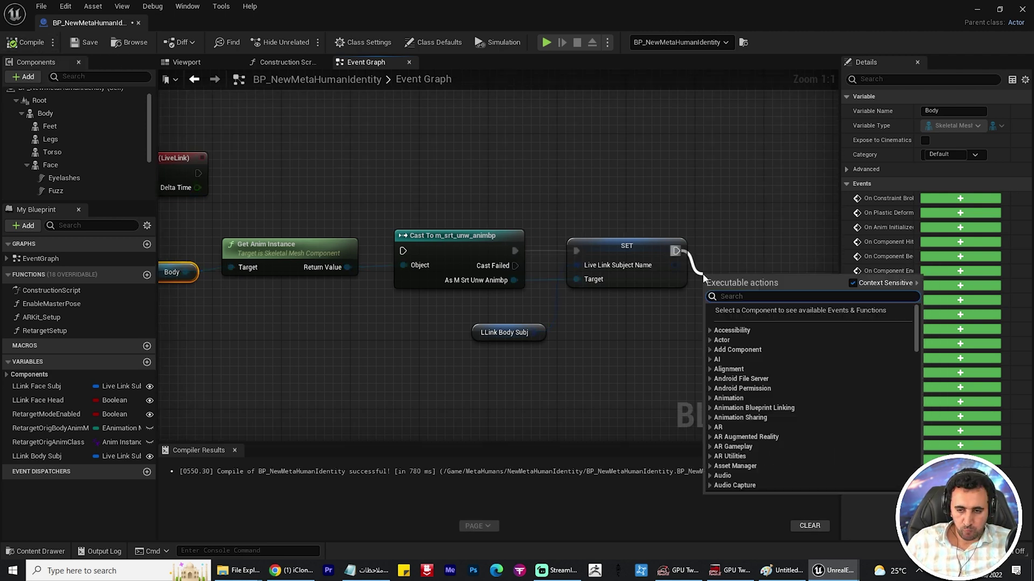
type("live link")
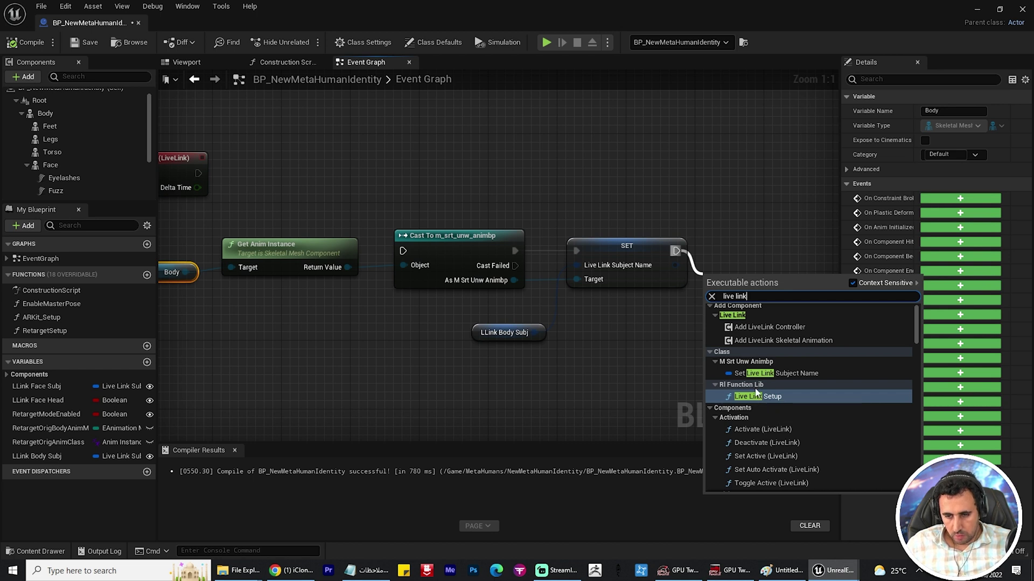
left_click(754, 396)
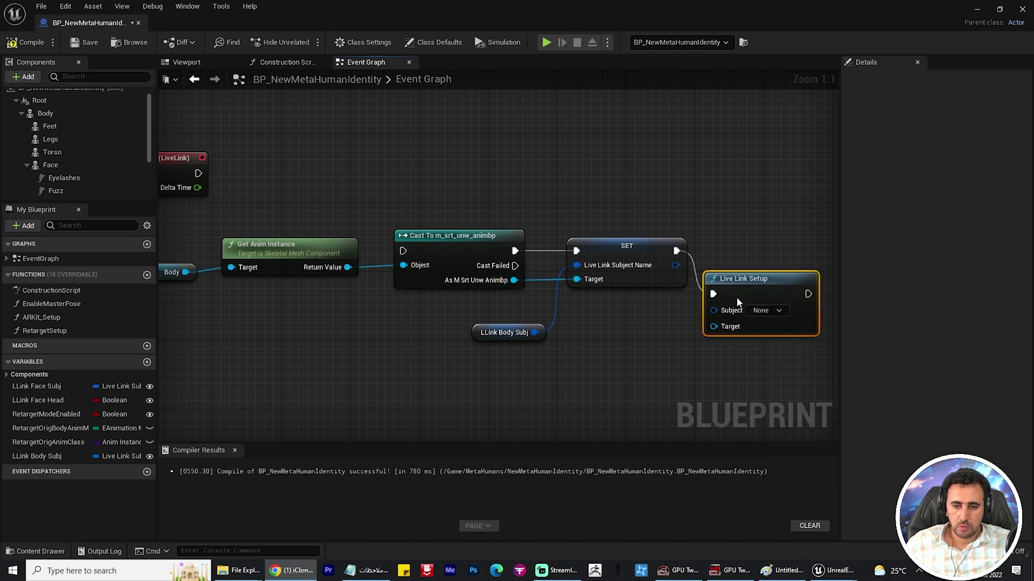
left_click_drag(736, 297, 746, 263)
left_click_drag(675, 265, 723, 276)
scroll(701, 322, "down", 1)
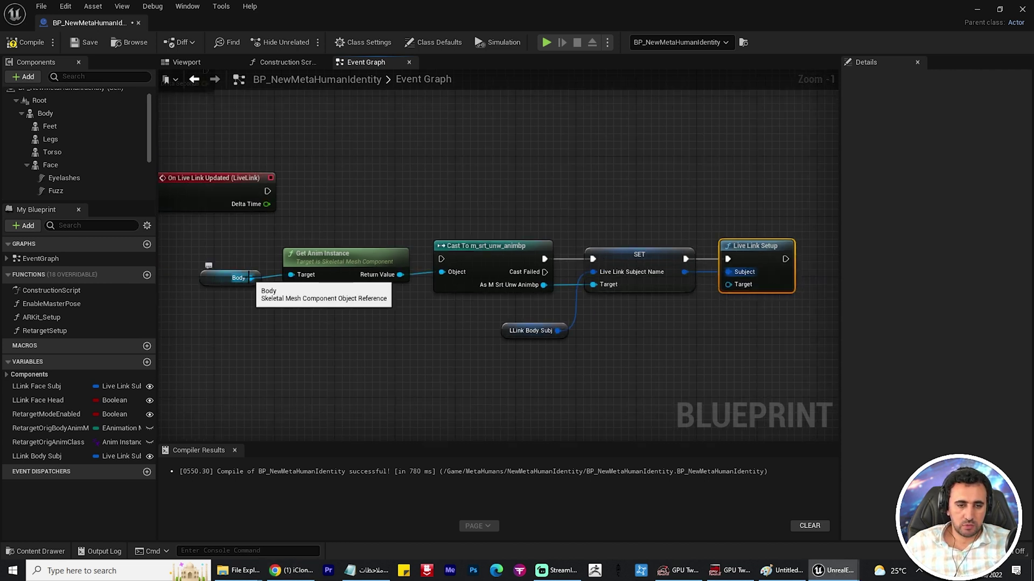
mouse_move(250, 278)
left_mouse_down()
mouse_move(311, 339)
mouse_move(729, 285)
left_mouse_up()
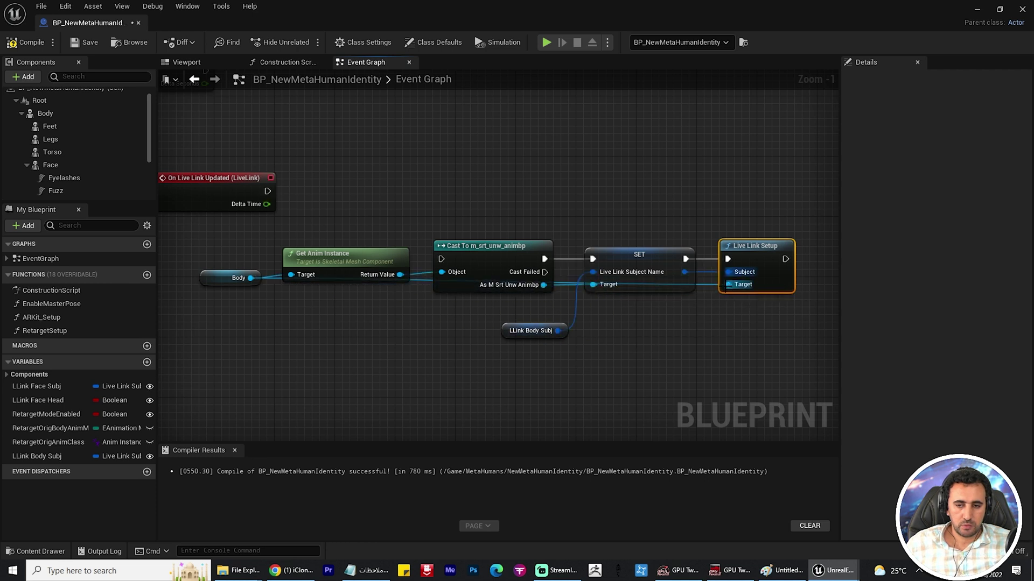
left_click_drag(255, 281, 248, 341)
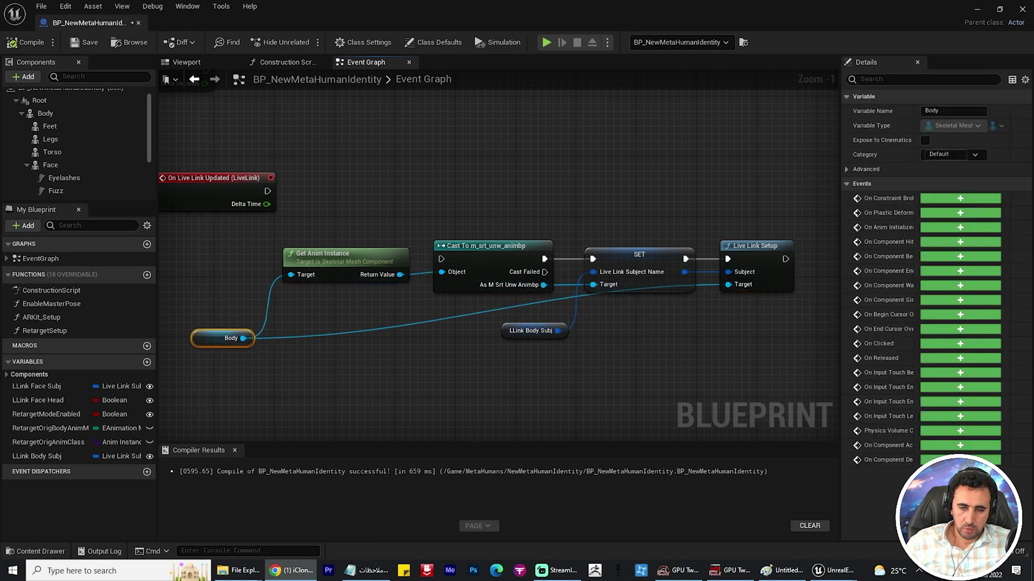
- Wire On Live Link Updated's execution into the cast, then compile and save
right_click_drag(316, 214, 385, 189)
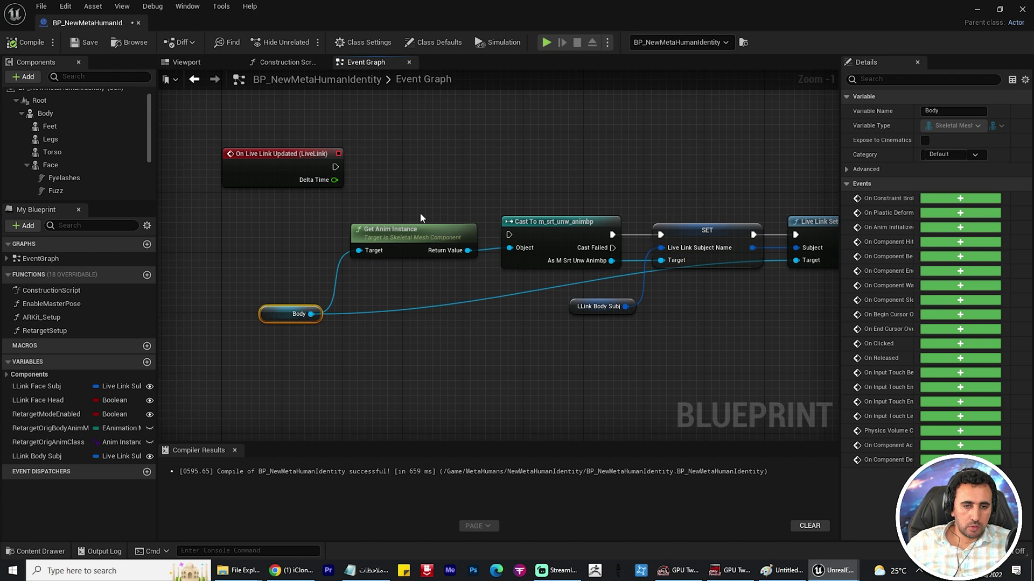
left_click_drag(416, 219, 414, 240)
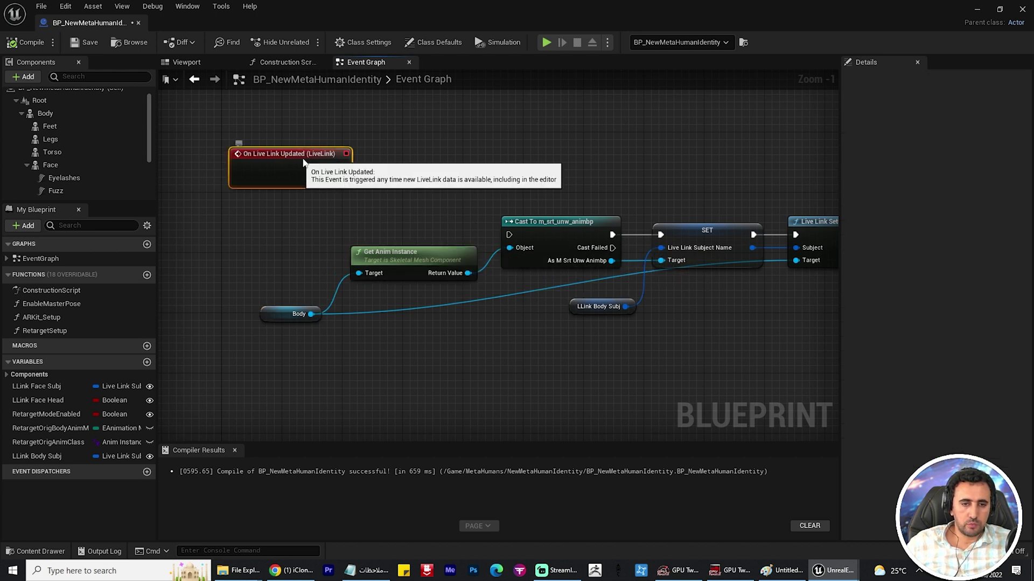
left_click_drag(279, 154, 511, 236)
left_click_drag(359, 180, 359, 188)
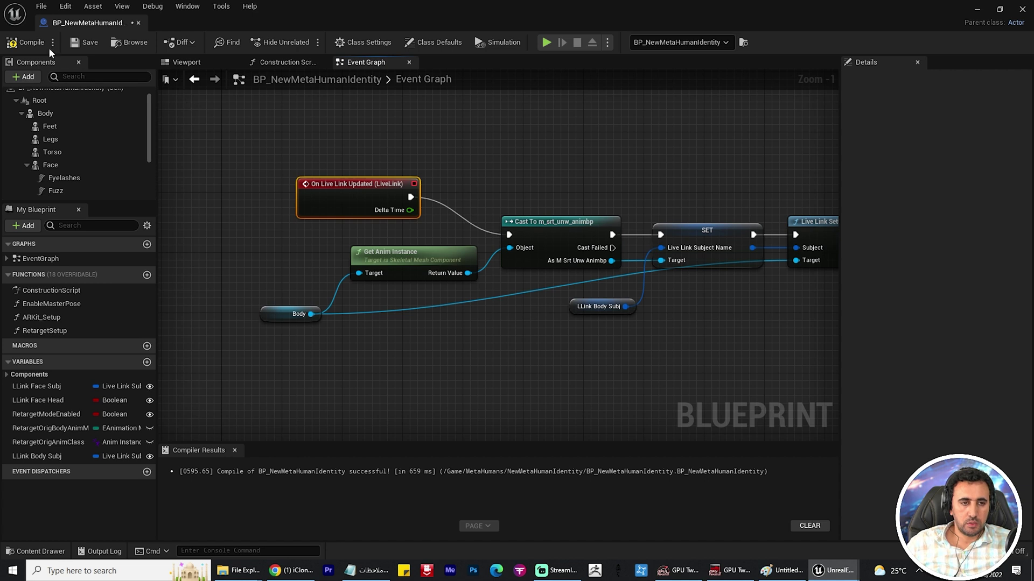
left_click(85, 42)
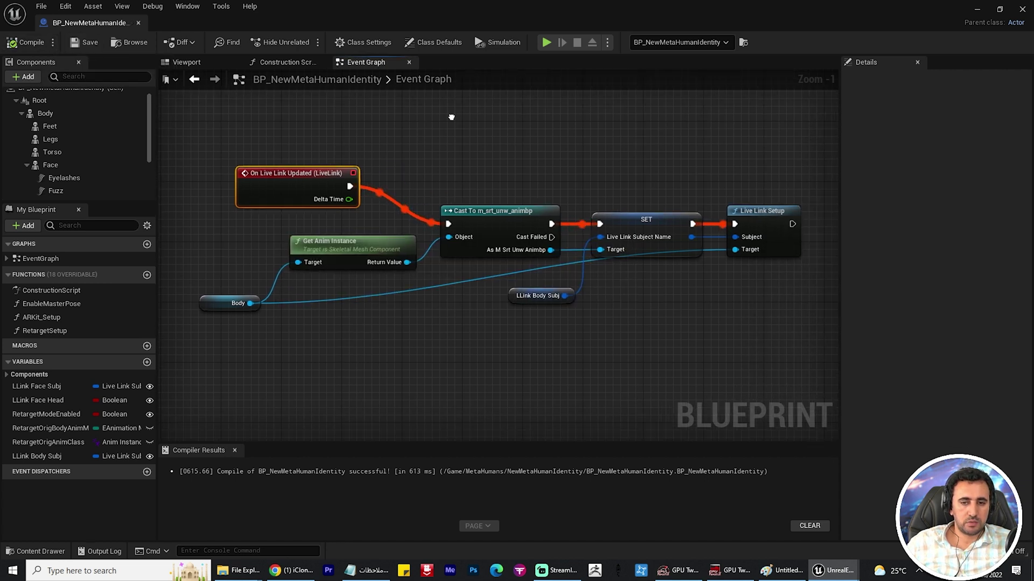
- Launch iClone from the Windows search
right_click_drag(759, 259, 674, 252)
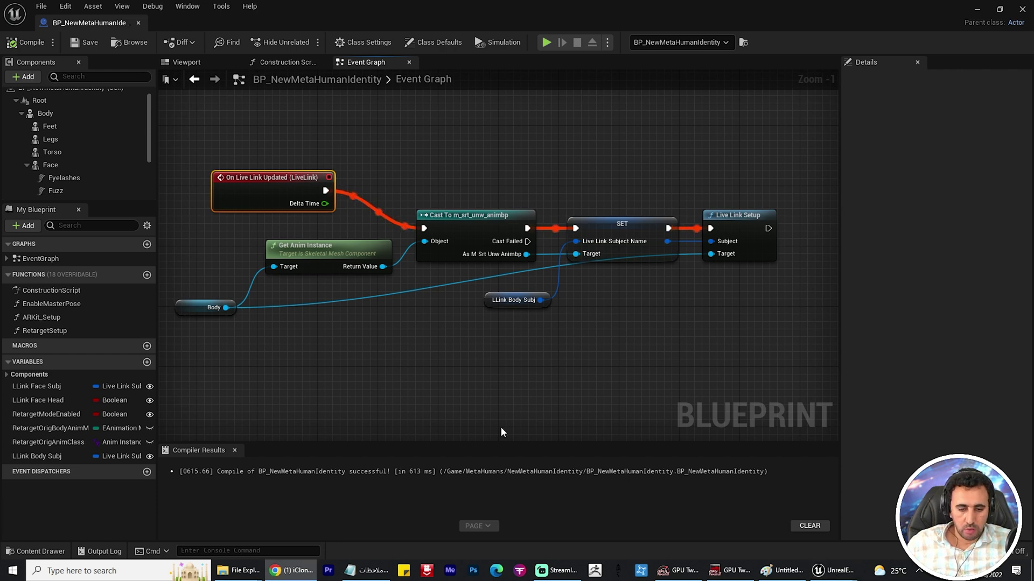
key("super")
type("iclone")
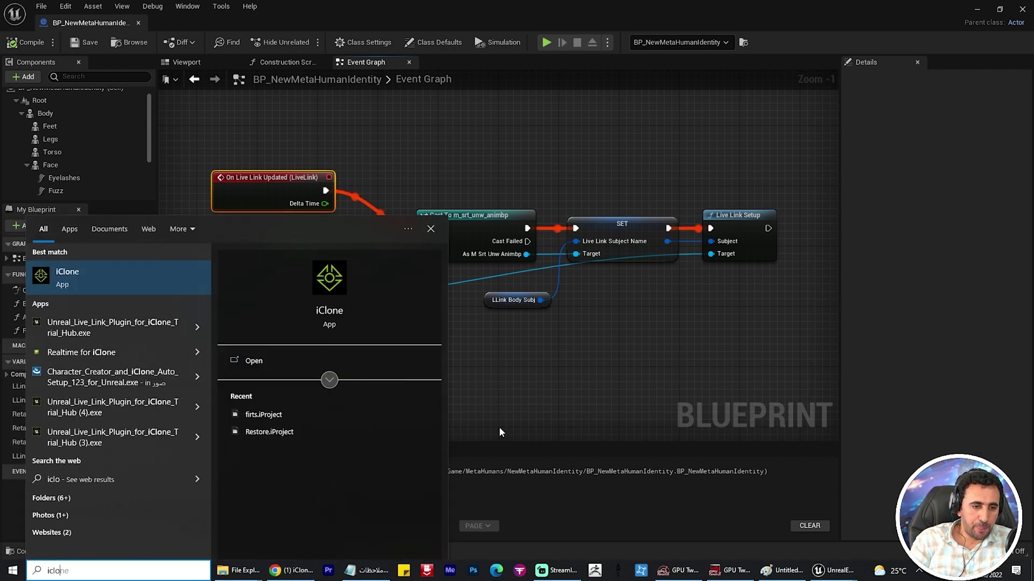
key("Return")
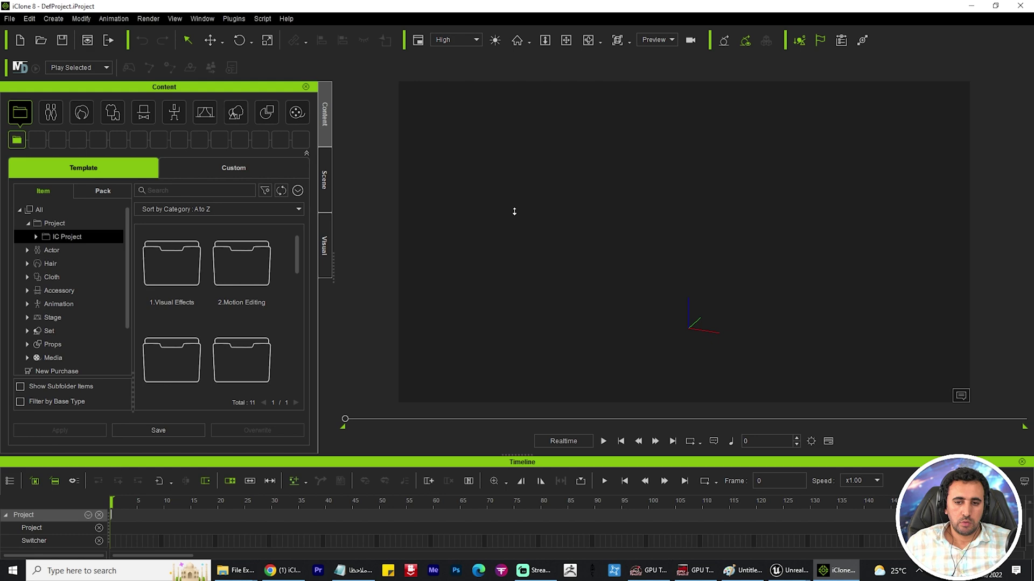
- Start an iClone import and browse to the Desktop's test folder
left_click(9, 18)
mouse_move(73, 94)
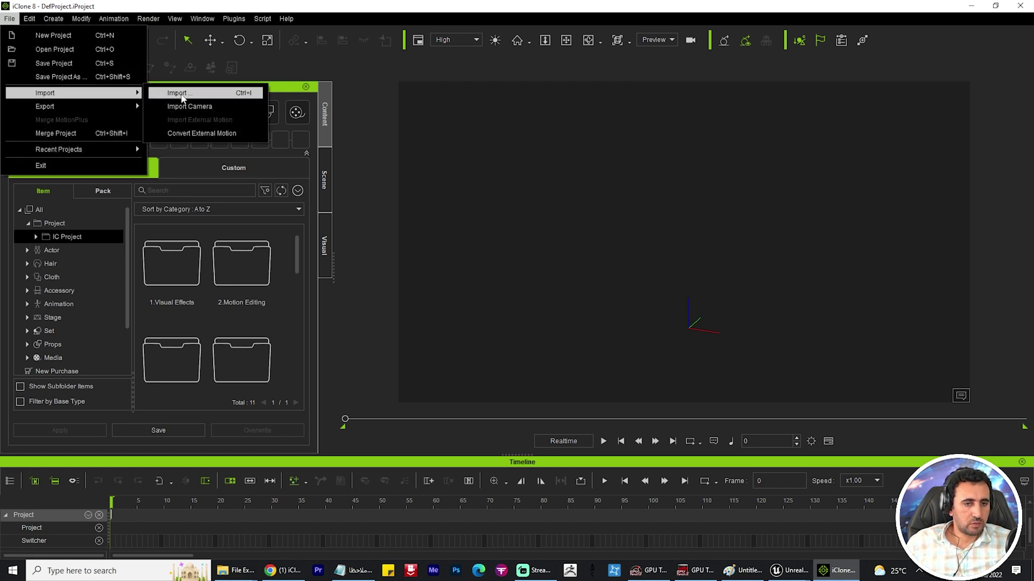
left_click(181, 94)
mouse_move(45, 324)
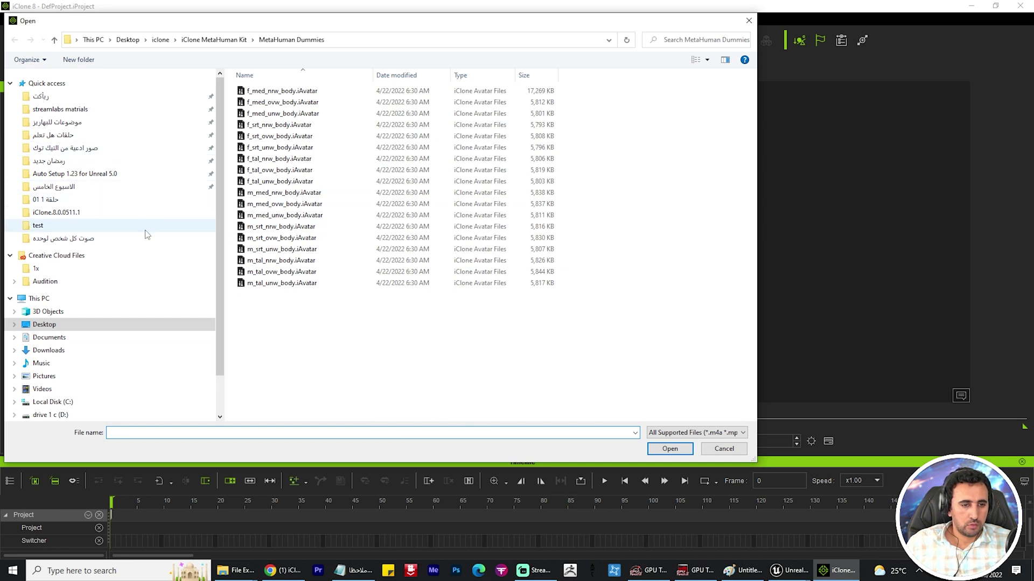
left_click(34, 326)
double_click(260, 177)
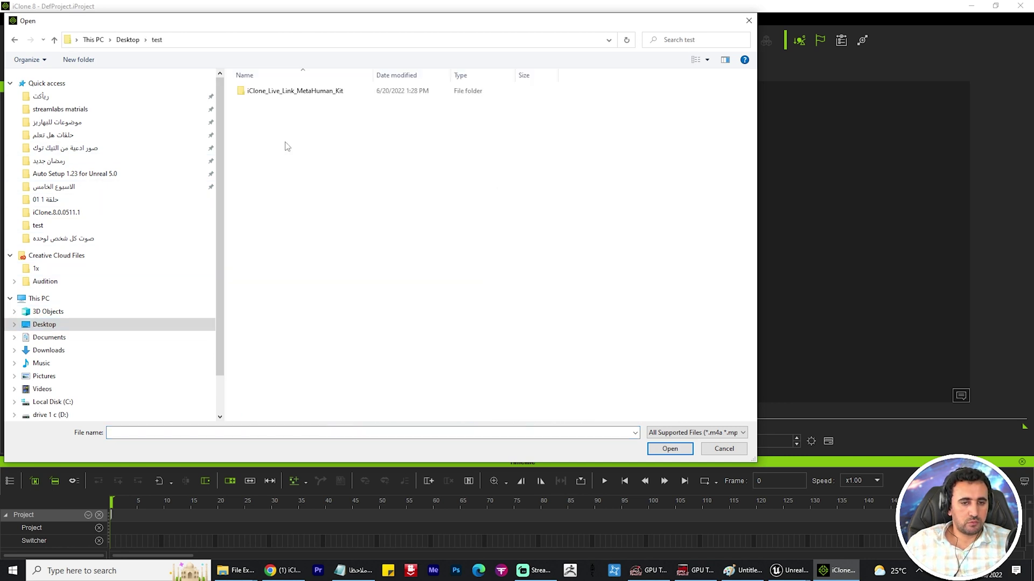
- Open iClone_Live_Link_MetaHuman_Kit > iClone MetaHuman Kit > MetaHuman Dummies and widen the file list
left_click(273, 98)
double_click(272, 95)
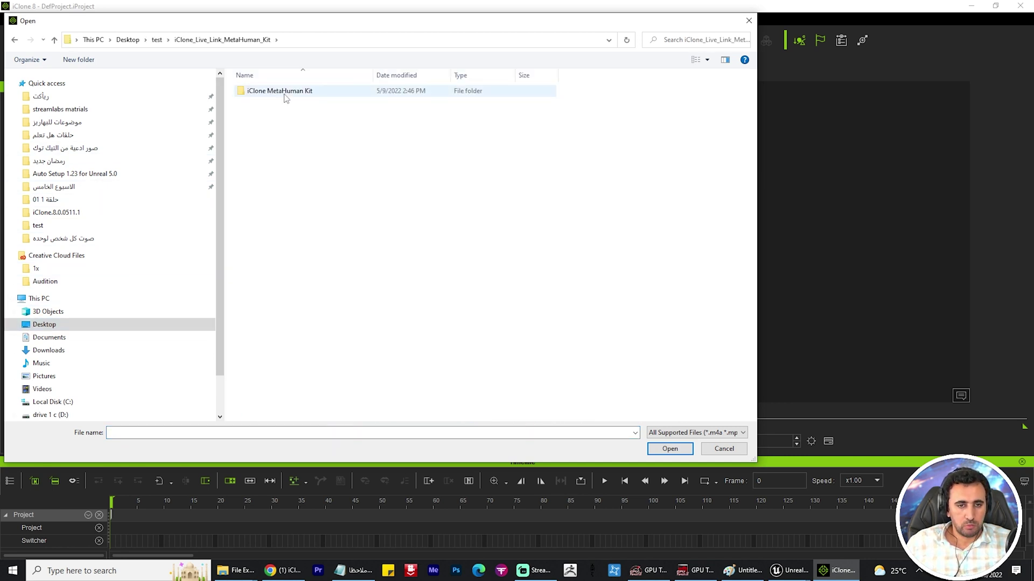
double_click(275, 92)
double_click(287, 104)
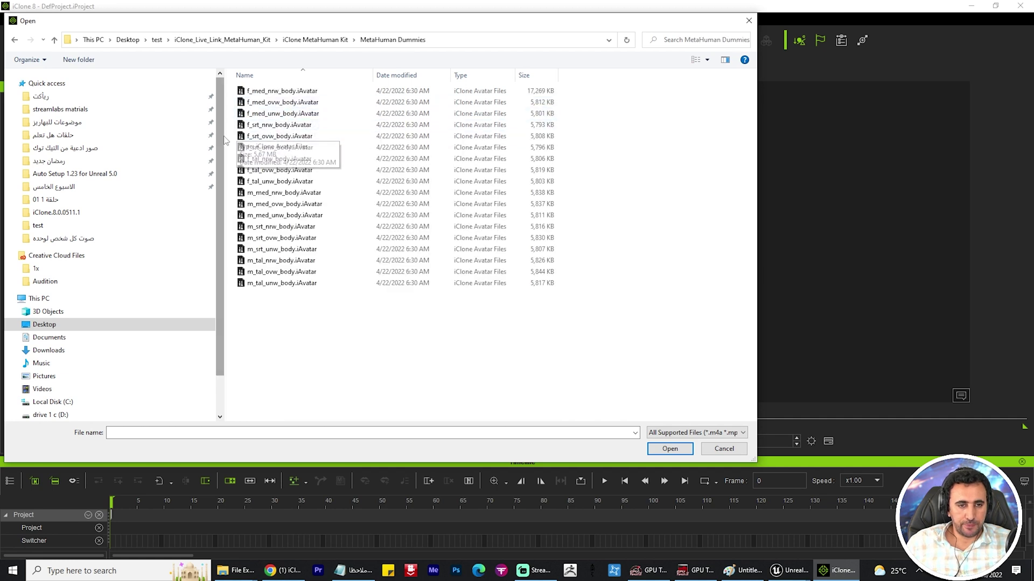
left_click_drag(226, 138, 29, 142)
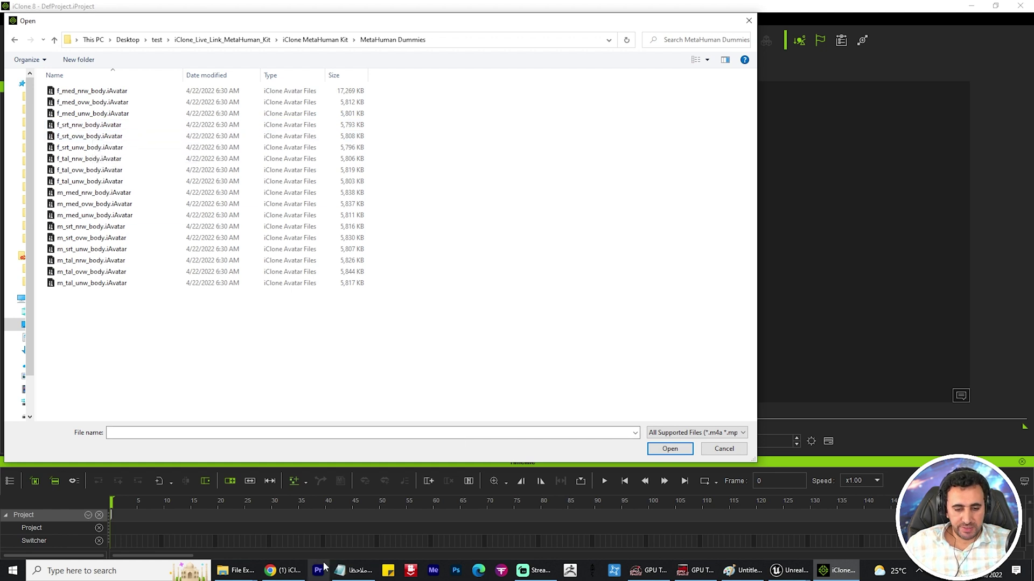
left_click(796, 566)
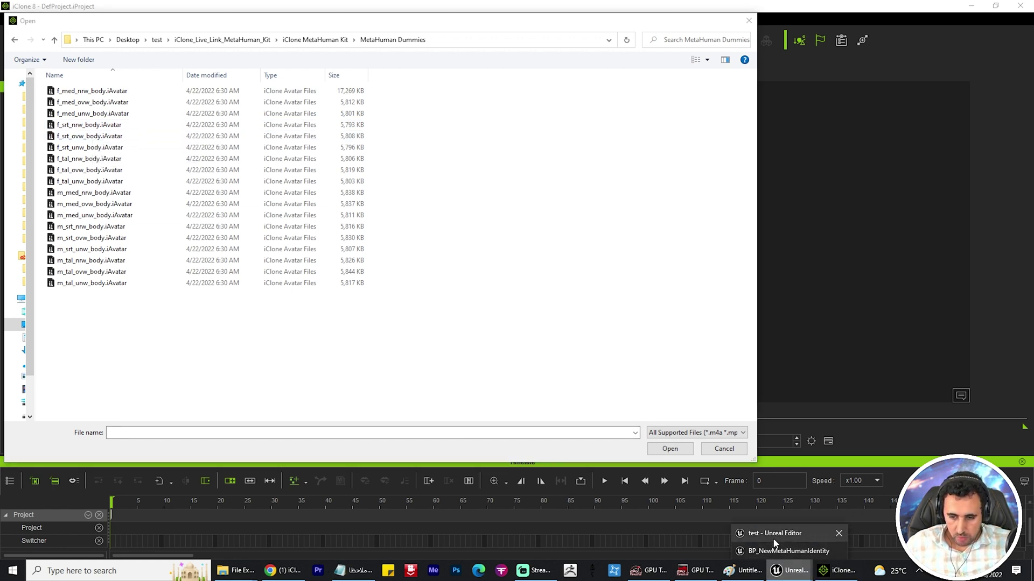
- Read m_srt_unw_body as Body's Skeletal Mesh in the blueprint Details, then return to iClone
left_click(773, 548)
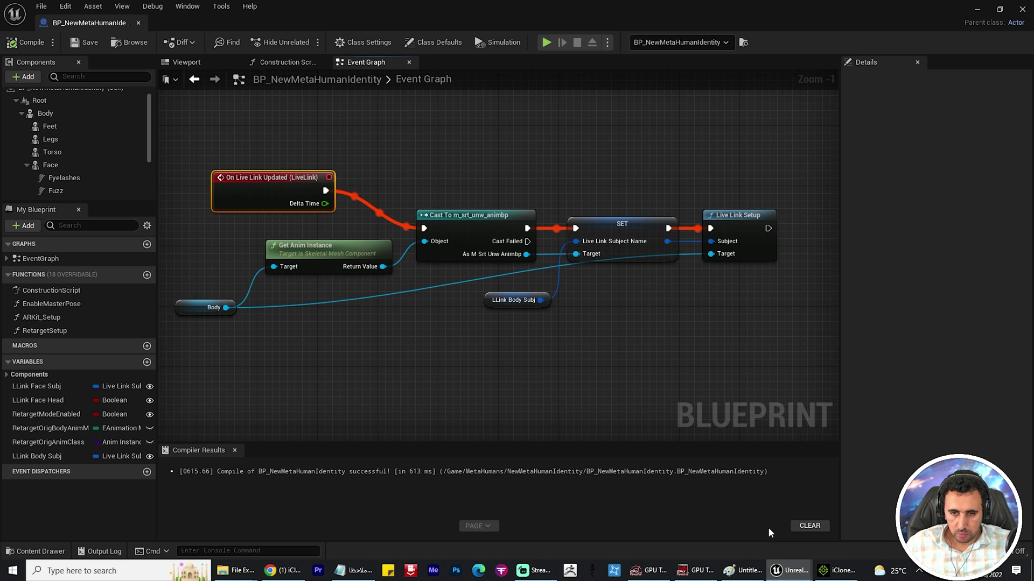
left_click(186, 62)
left_click(44, 113)
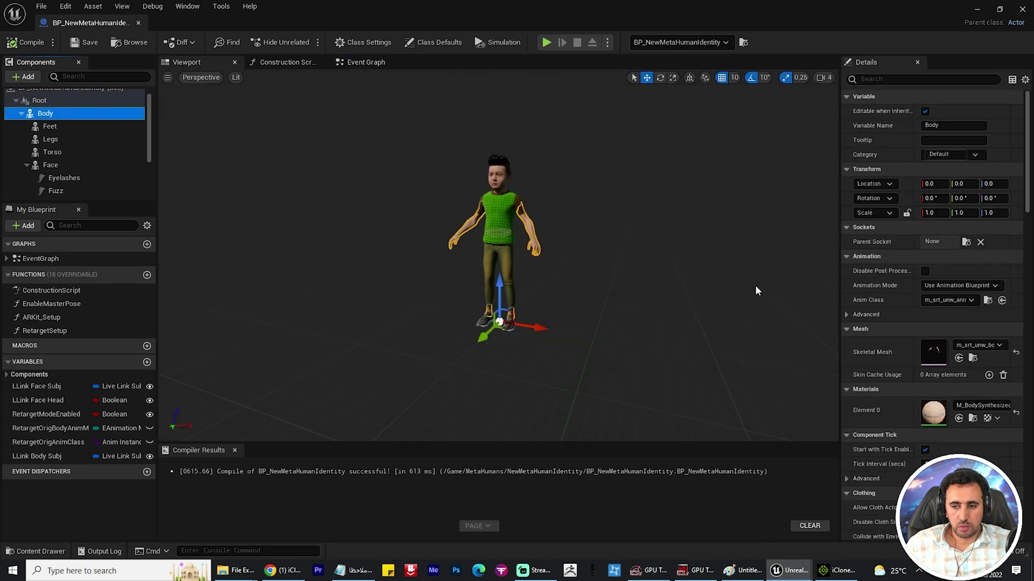
left_click_drag(837, 351, 701, 350)
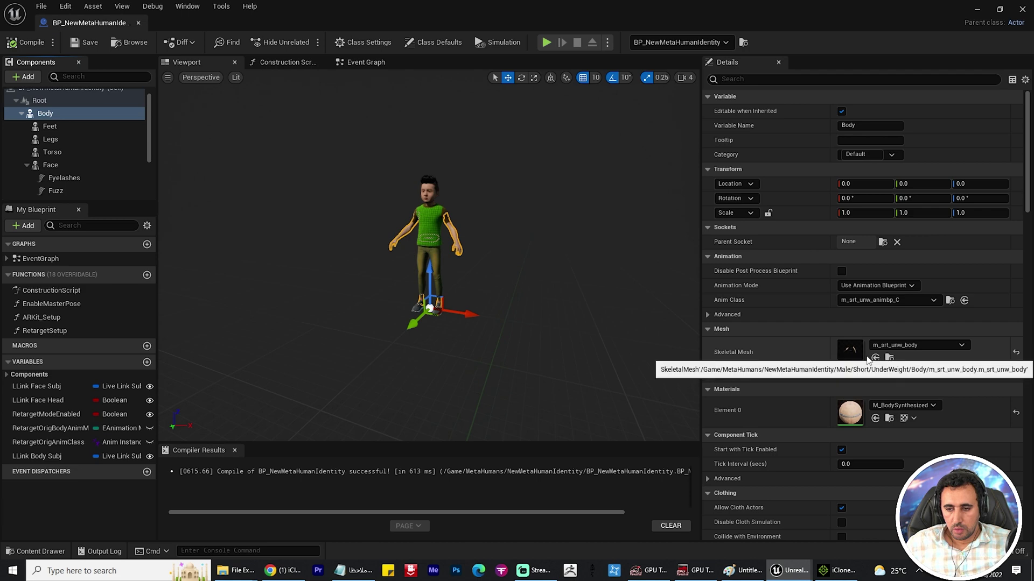
left_click(840, 571)
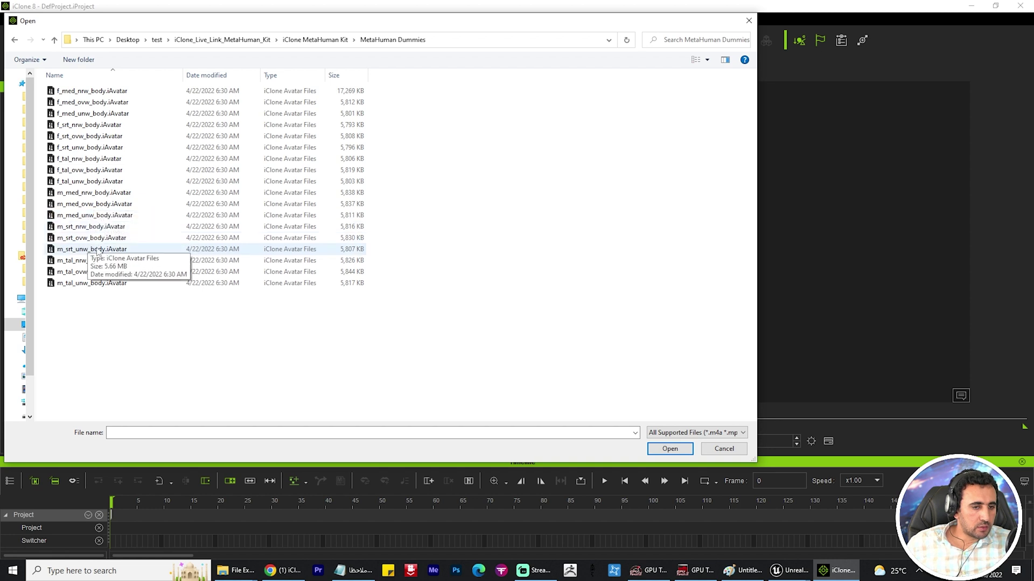
- Open m_srt_unw_body.iAvatar and frame the loaded grey dummy in the viewport
left_click(94, 251)
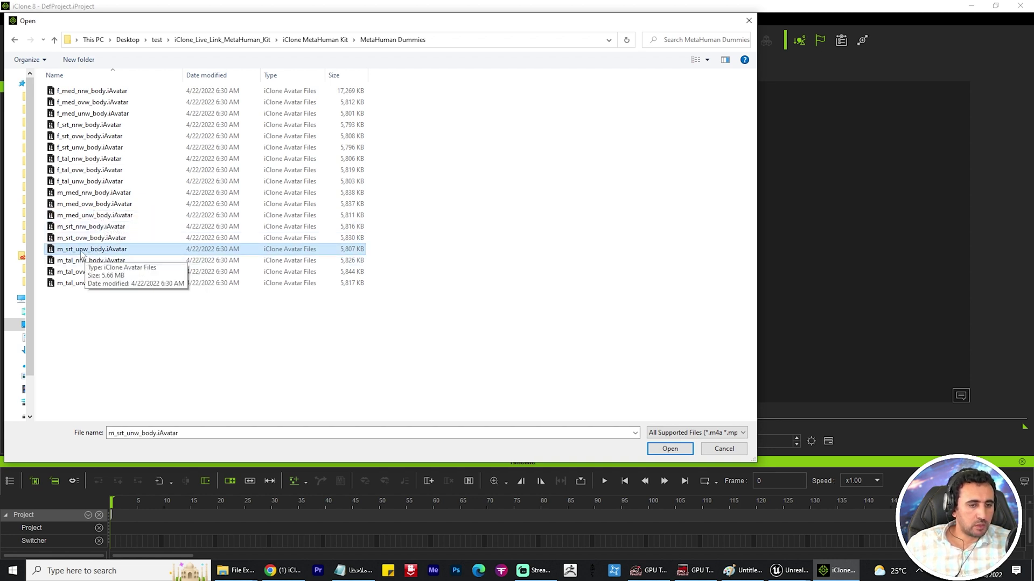
left_click(670, 449)
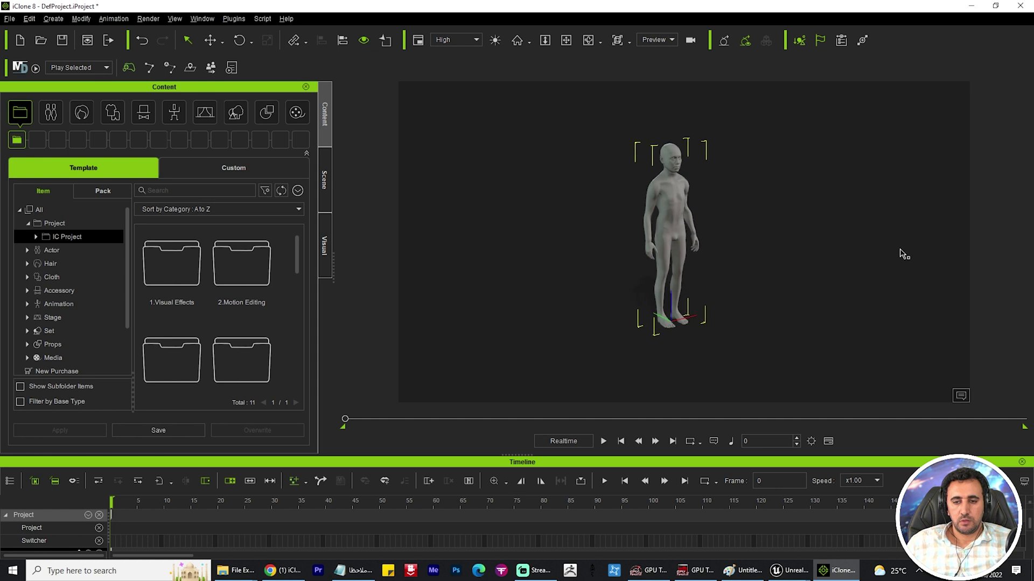
mouse_move(771, 281)
middle_mouse_down()
mouse_move(865, 263)
mouse_move(845, 292)
middle_mouse_up()
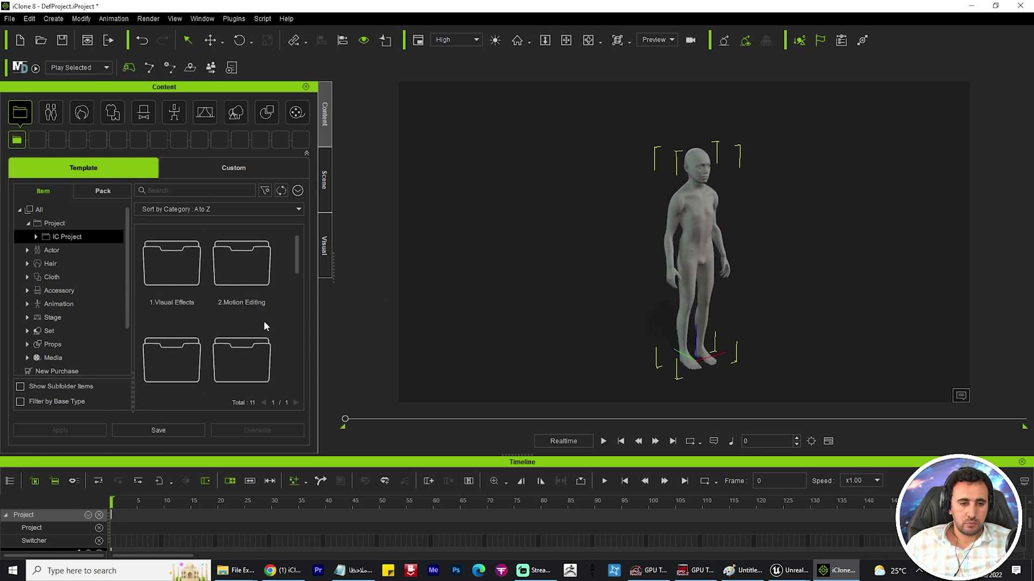
scroll(277, 307, "down", 3)
scroll(277, 306, "down", 2)
scroll(261, 302, "down", 2)
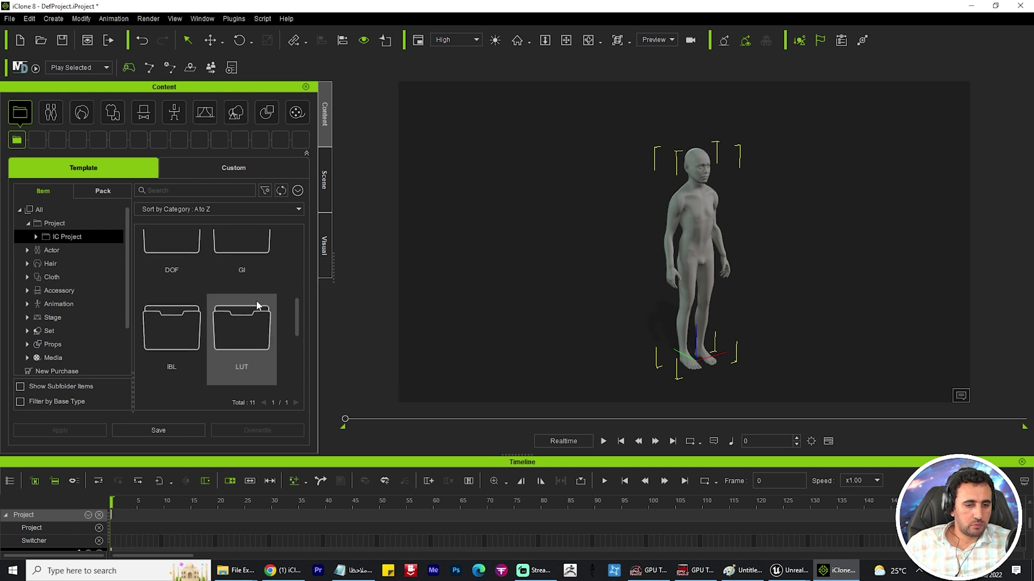
scroll(261, 302, "down", 2)
left_click(213, 19)
mouse_move(267, 49)
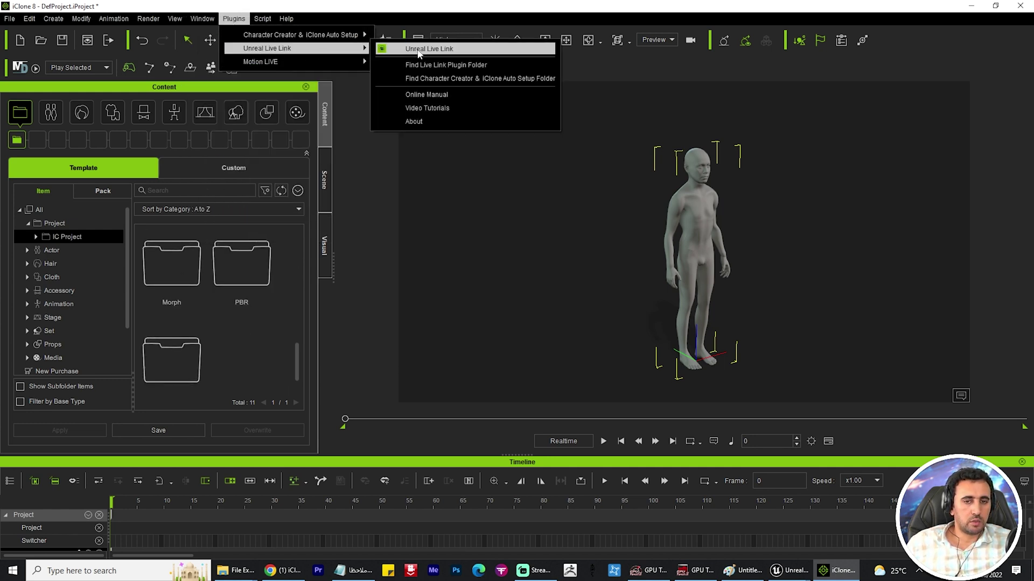
- Show iClone's Unreal Live Link panel on its Link tab, listing m_srt_unw_body, the camera and lights
left_click(430, 51)
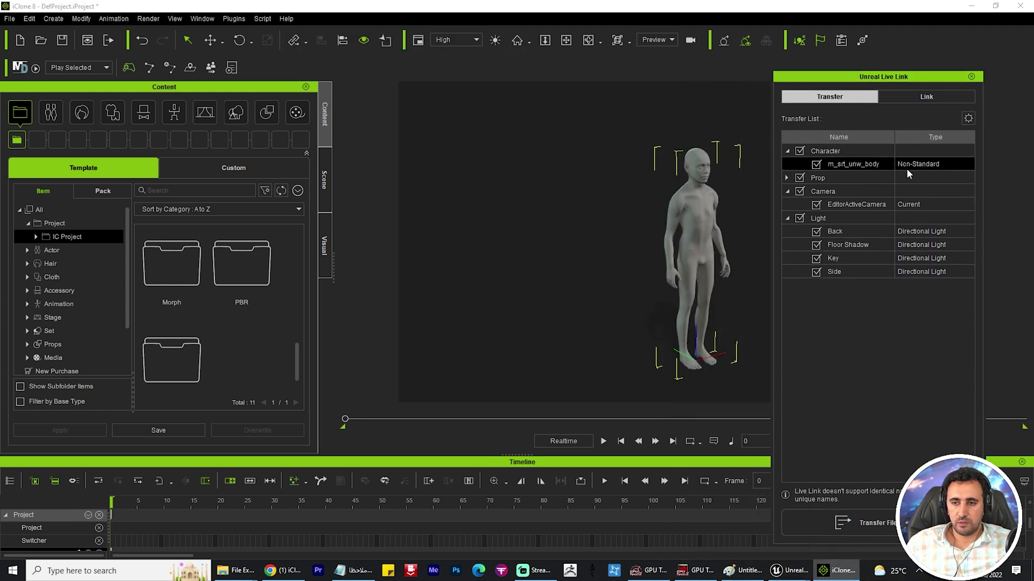
left_click(916, 98)
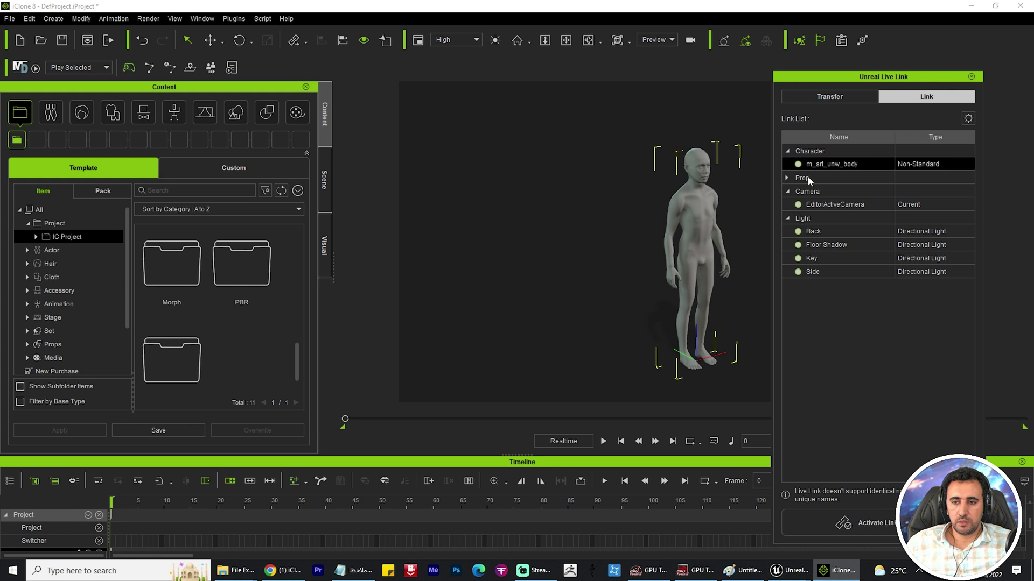
mouse_move(646, 250)
middle_mouse_down()
mouse_move(617, 224)
mouse_move(563, 210)
middle_mouse_up()
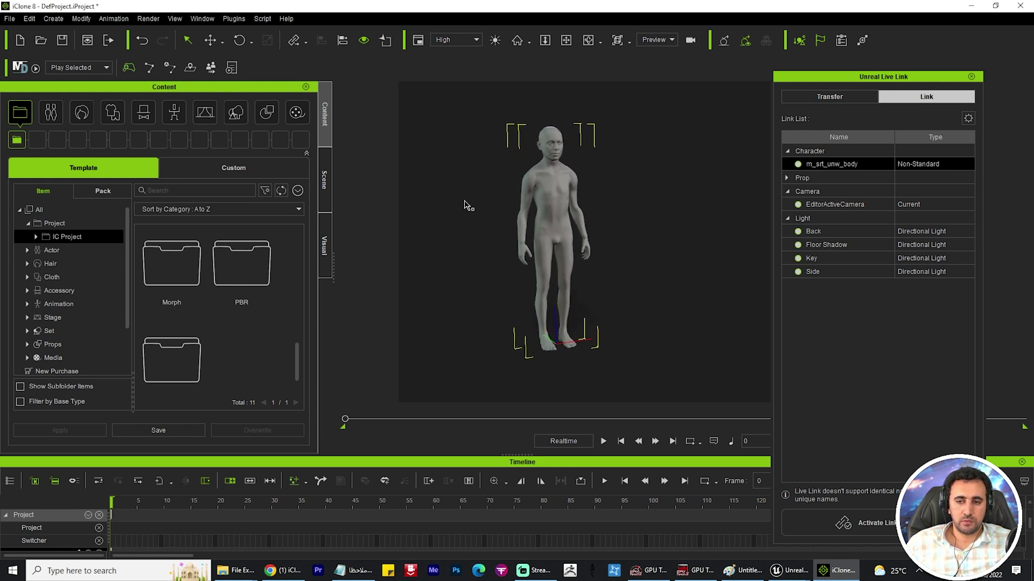
scroll(249, 322, "down", 1)
scroll(78, 343, "down", 2)
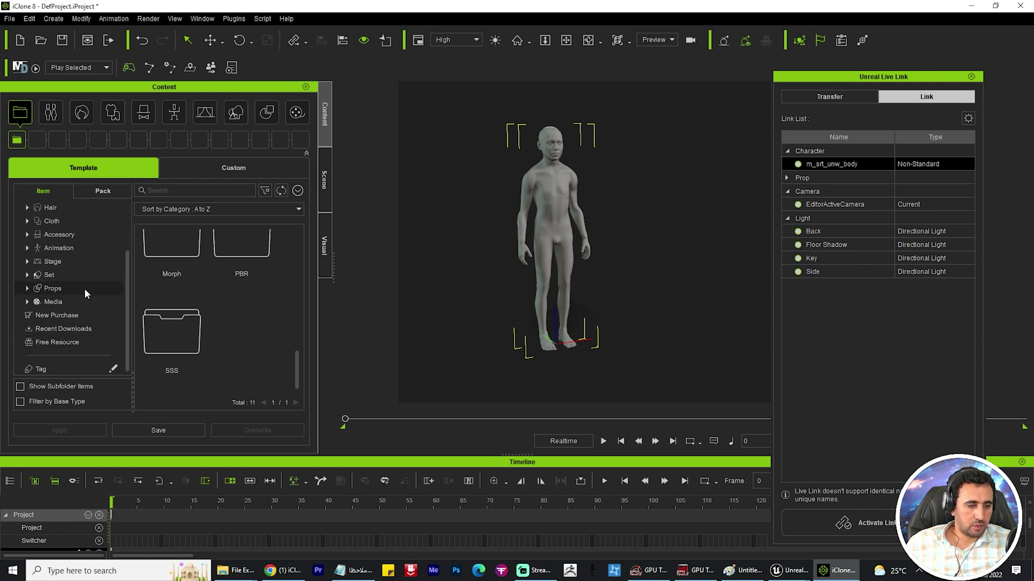
scroll(81, 267, "up", 2)
- Browse the Content Template library to Actor > Character so the CC4 Camila template appears
left_click(50, 110)
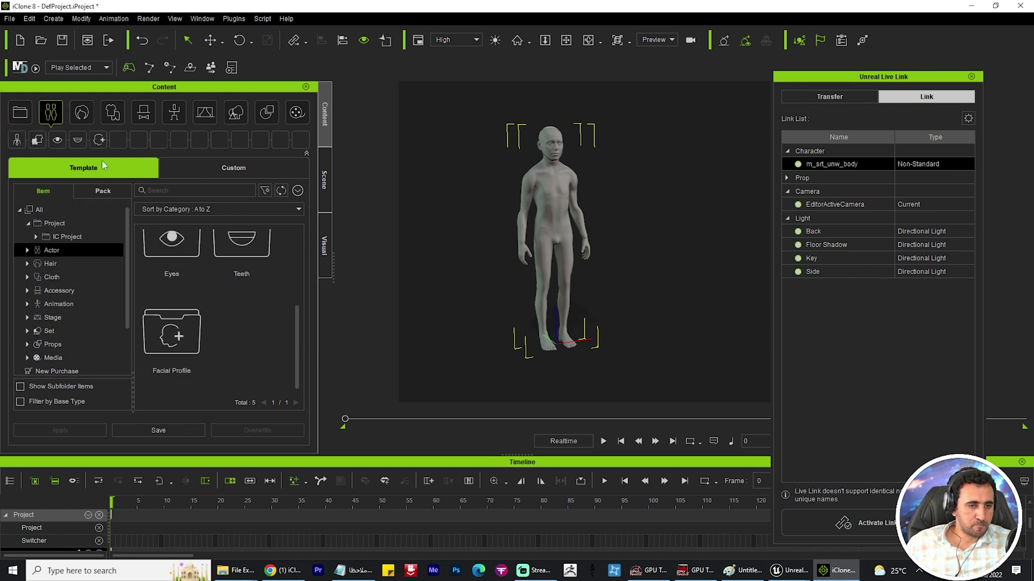
scroll(77, 261, "down", 2)
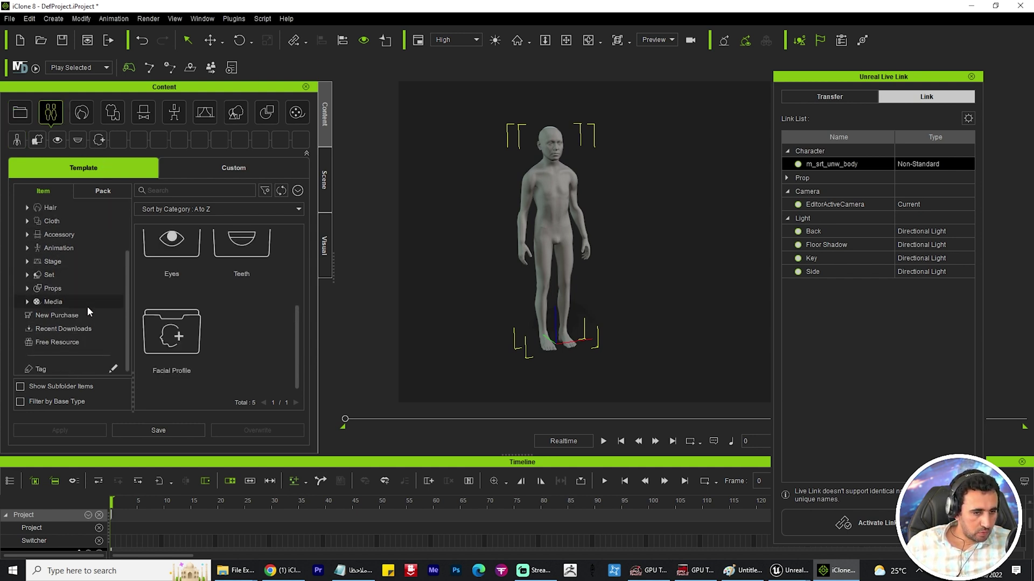
scroll(84, 279, "up", 1)
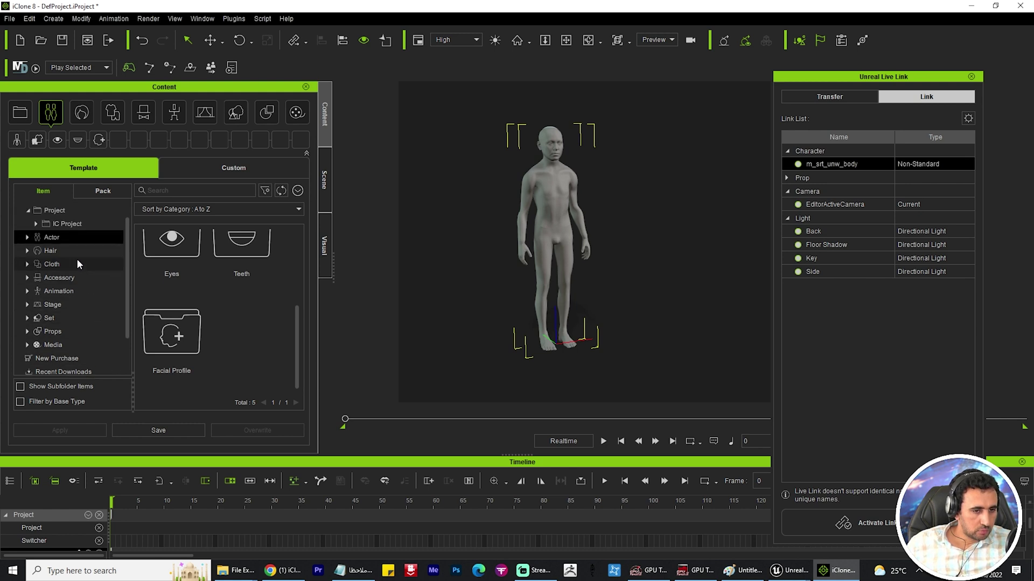
scroll(77, 259, "up", 1)
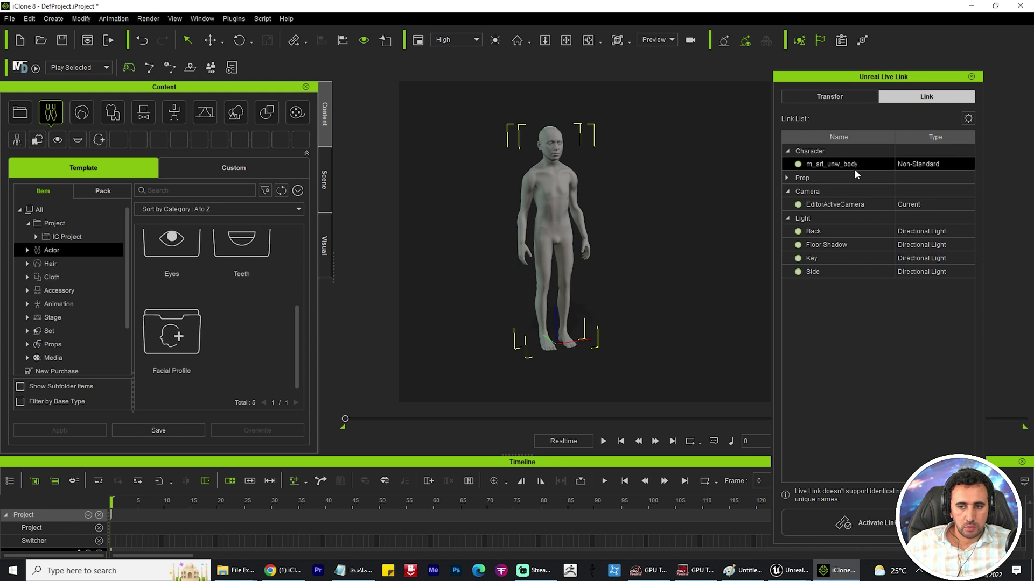
left_click(60, 302)
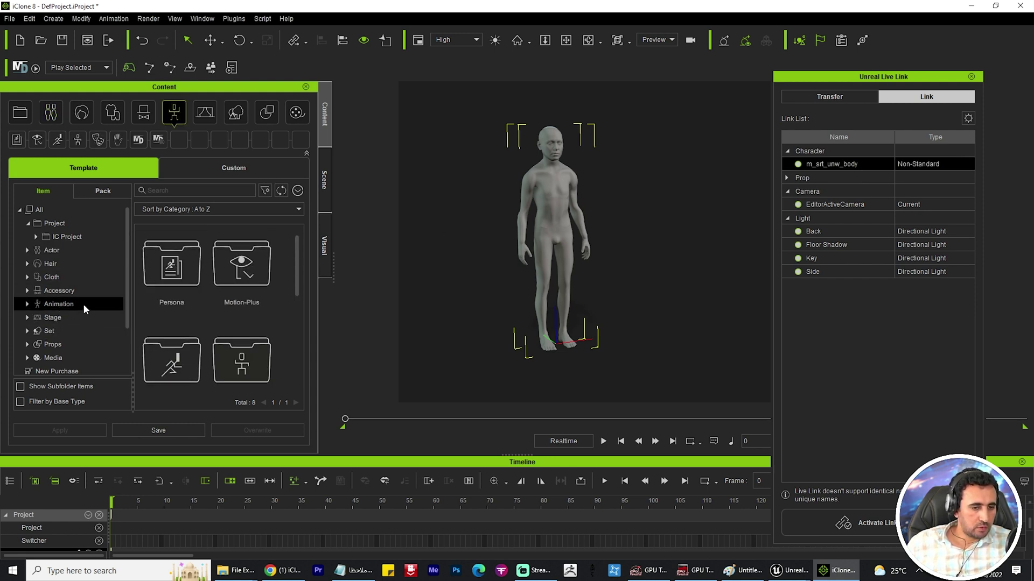
left_click(52, 112)
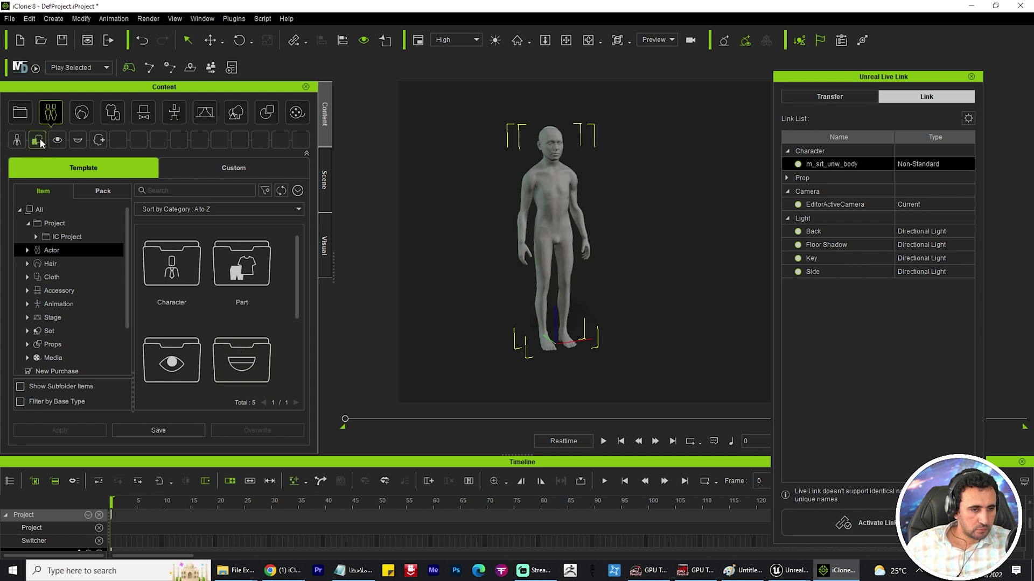
left_click(17, 143)
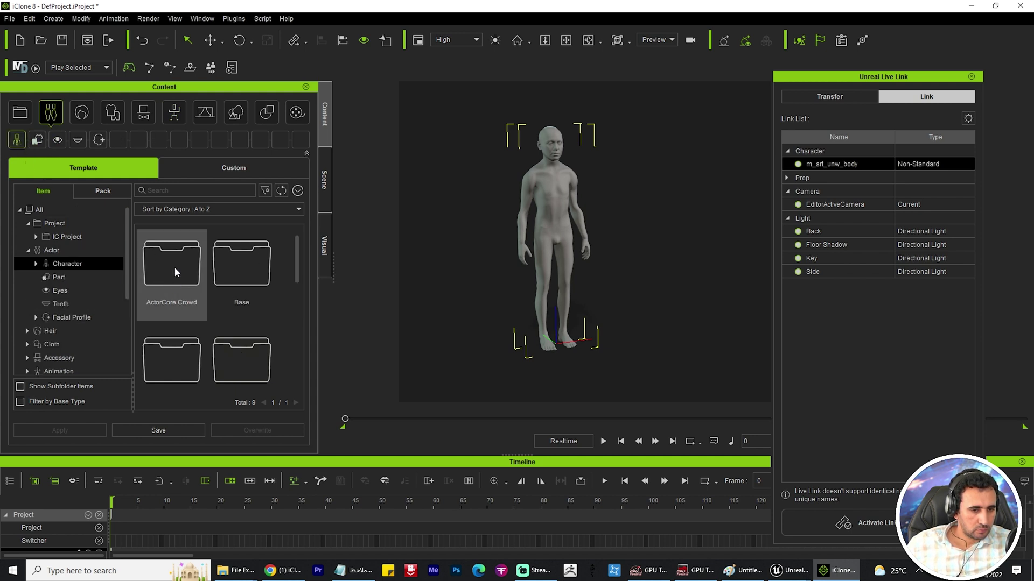
scroll(242, 310, "down", 1)
scroll(247, 313, "down", 3)
scroll(242, 307, "down", 2)
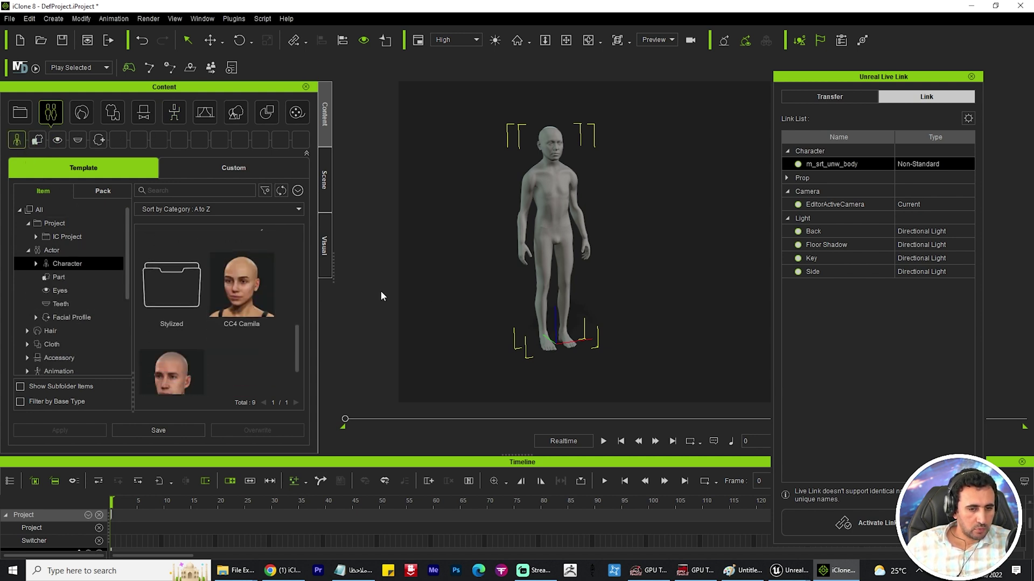
- Drop the CC4 Camila character template into the iClone viewport
left_click(234, 300)
left_click(484, 258)
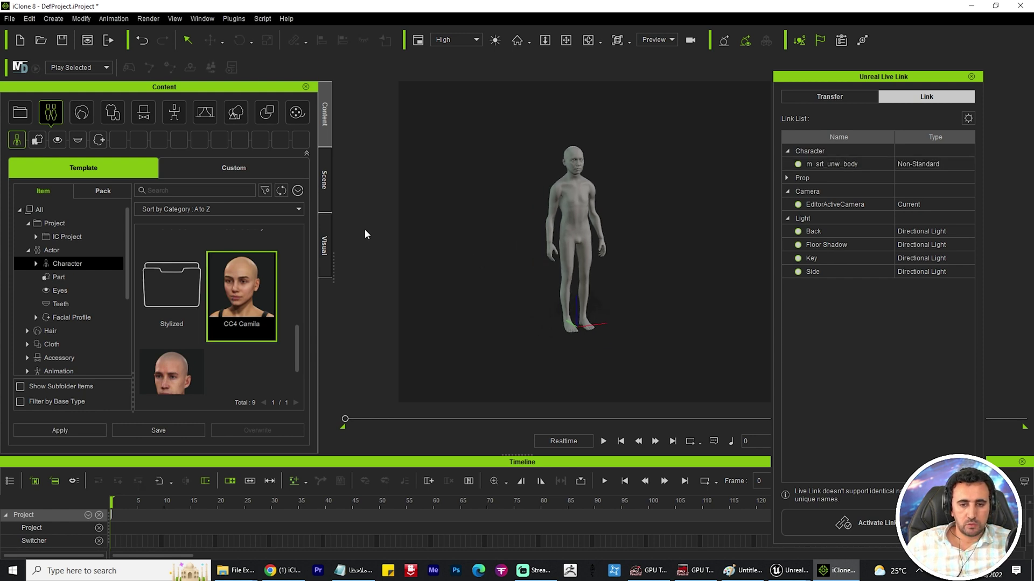
left_click_drag(497, 282, 499, 283)
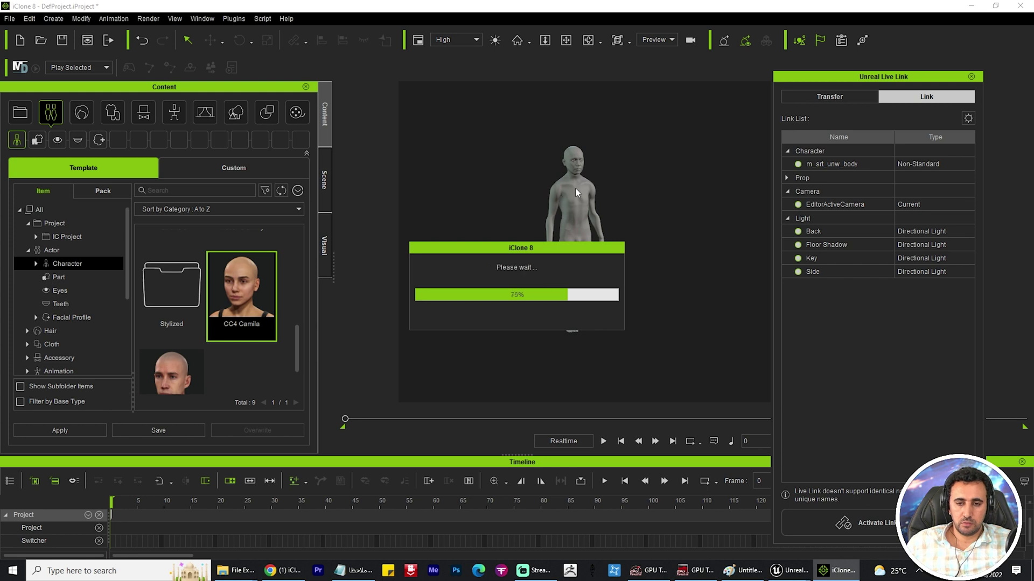
right_click_drag(465, 274, 658, 348)
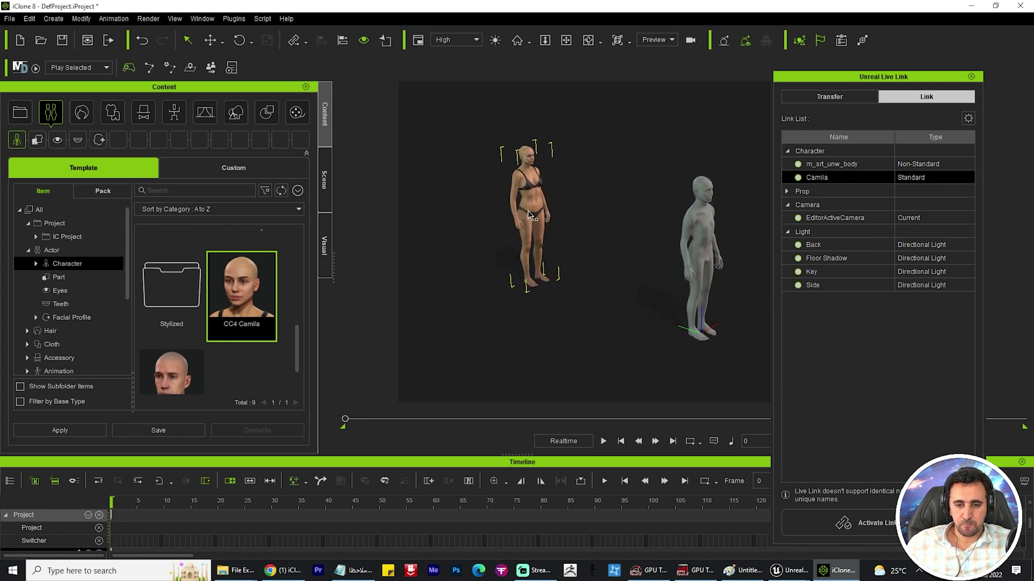
- Move Camila beside the grey figure and frame both characters side by side
key("w")
left_click_drag(493, 269, 705, 331)
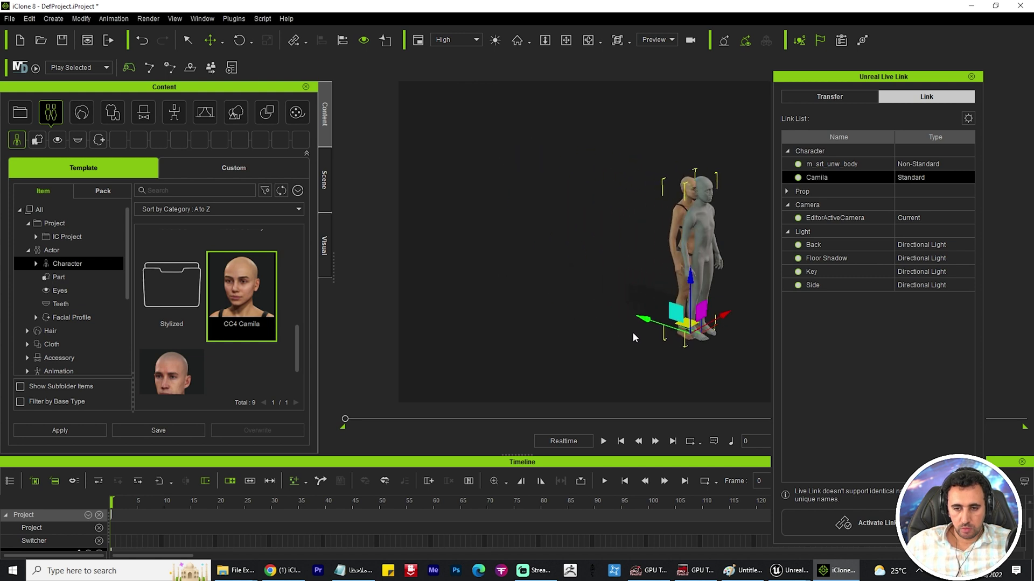
key("f")
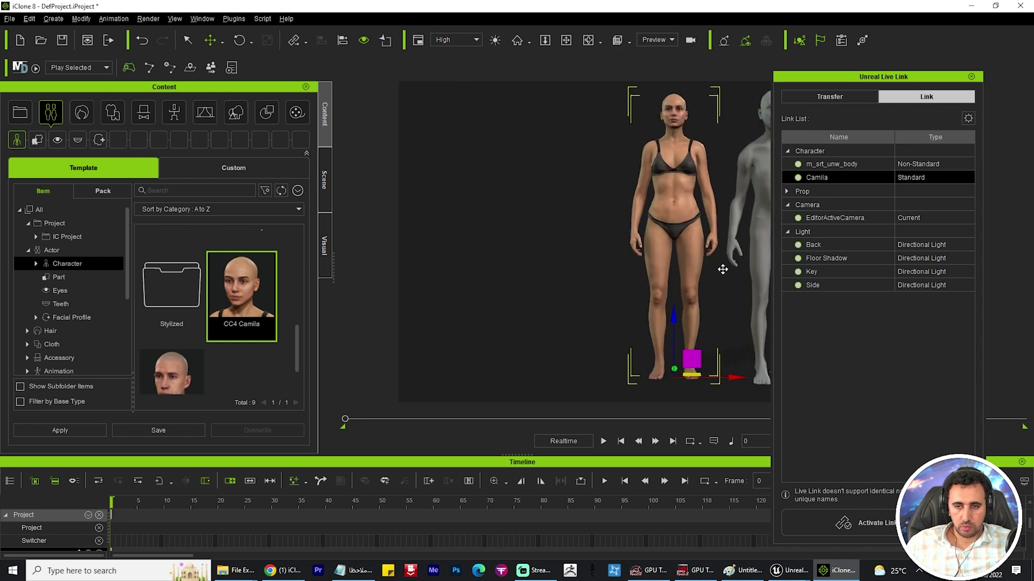
mouse_move(706, 330)
right_mouse_down()
mouse_move(667, 288)
mouse_move(714, 325)
right_mouse_up()
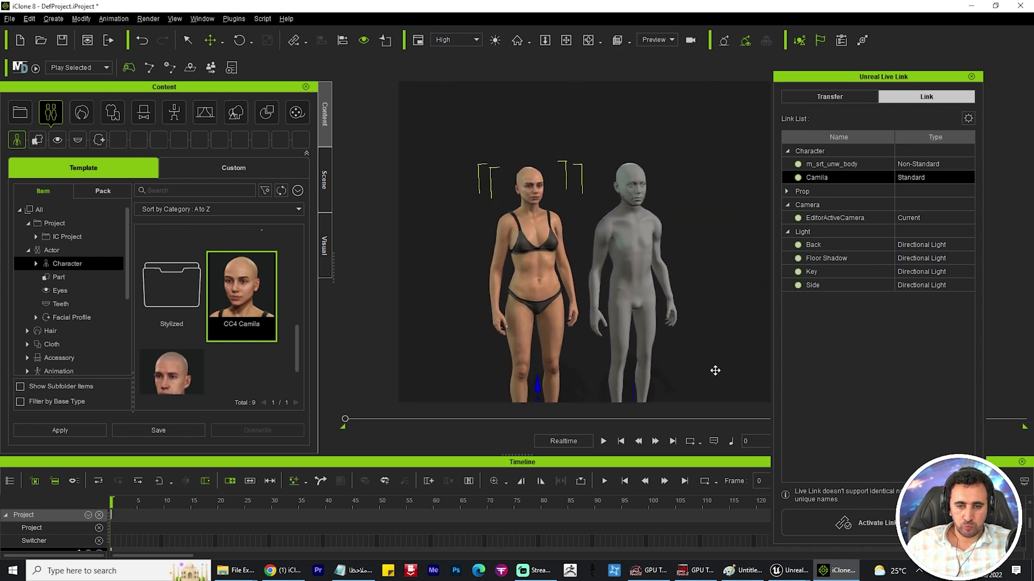
scroll(714, 325, "up", 2)
scroll(732, 273, "up", 2)
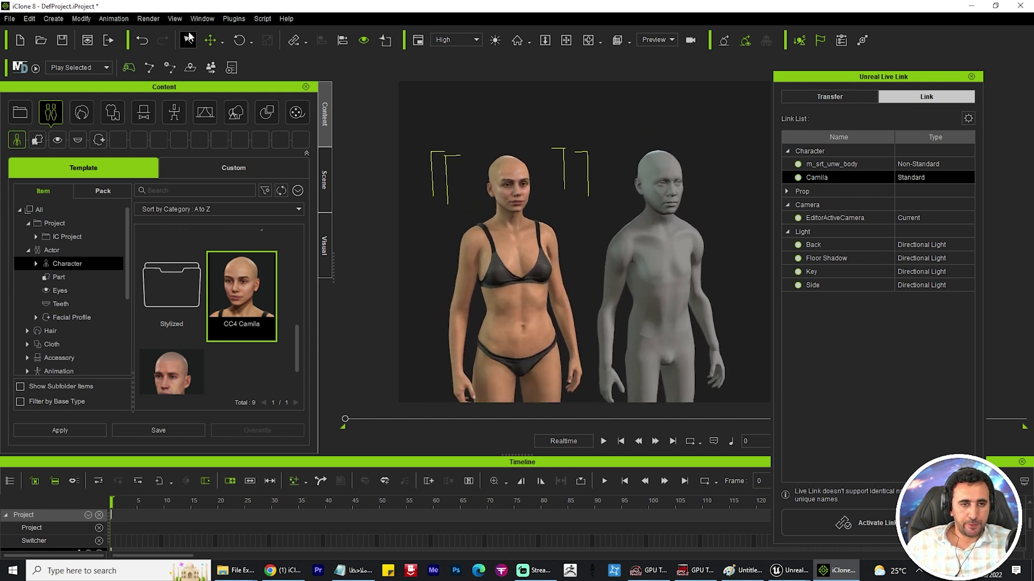
scroll(62, 349, "down", 1)
- Search the animation templates for 'talk' and apply Stand Talk to the grey figure
left_click(109, 339)
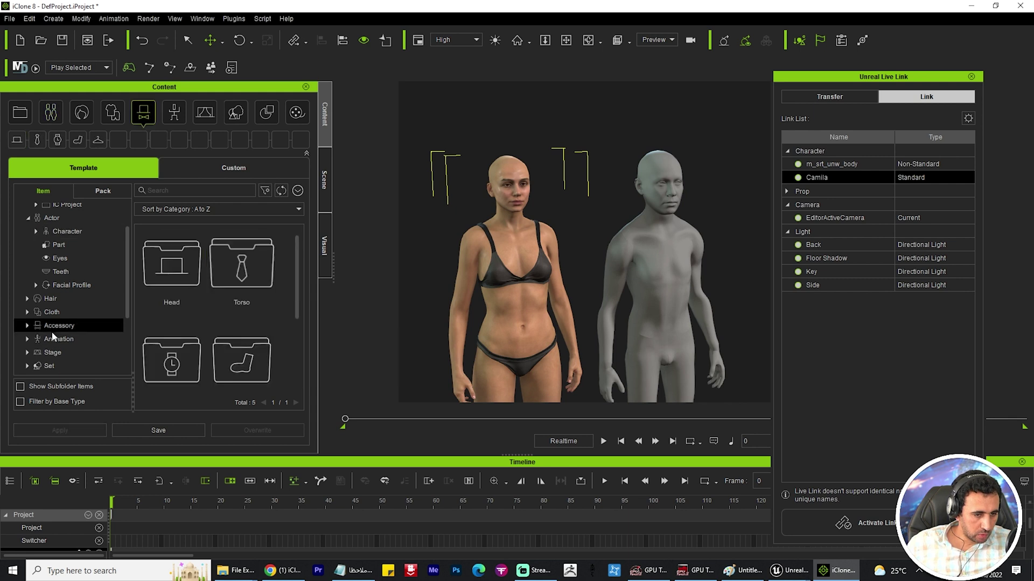
scroll(231, 314, "down", 2)
scroll(243, 340, "down", 2)
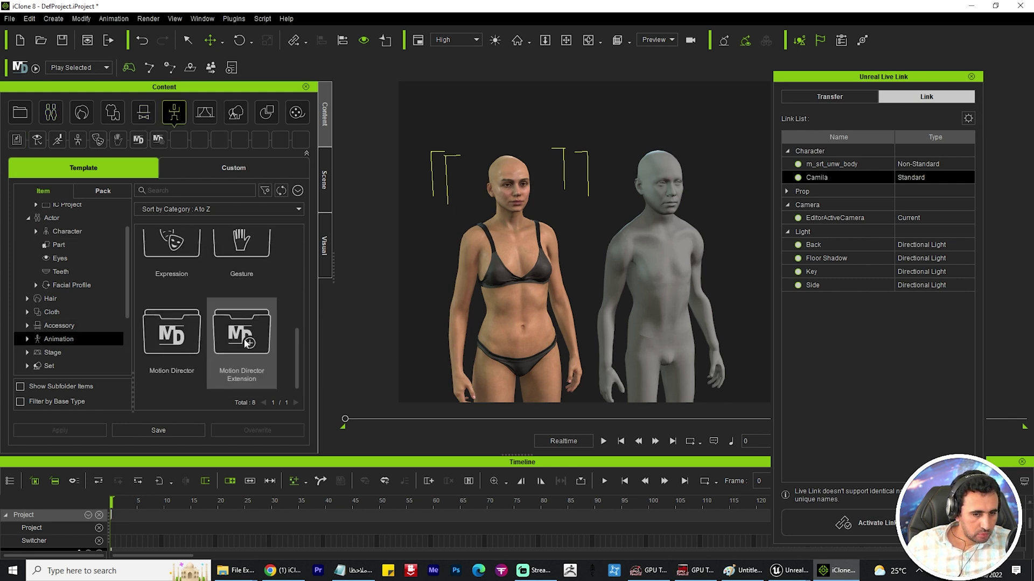
scroll(278, 329, "up", 2)
scroll(277, 328, "up", 2)
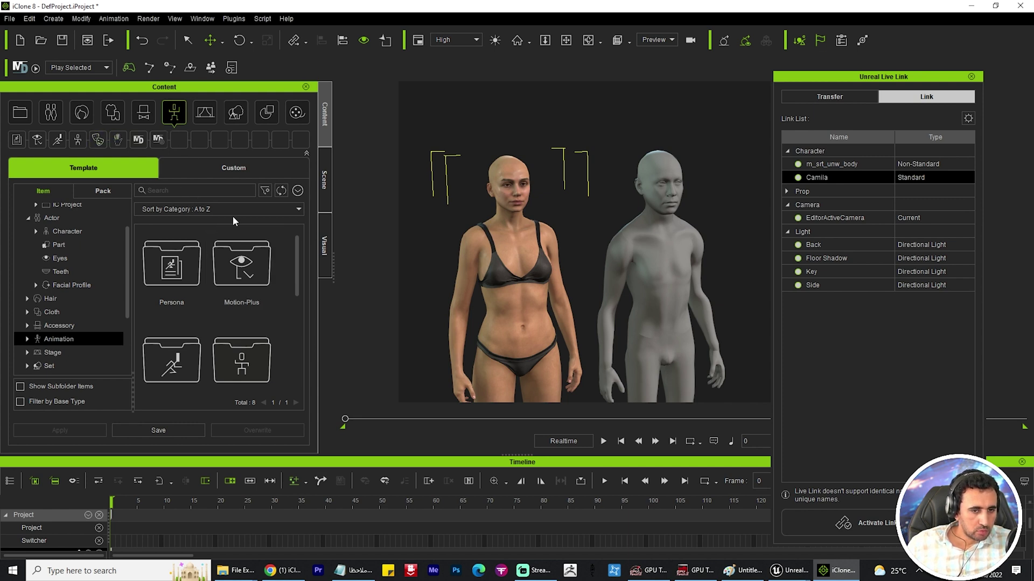
left_click(193, 187)
type("talk")
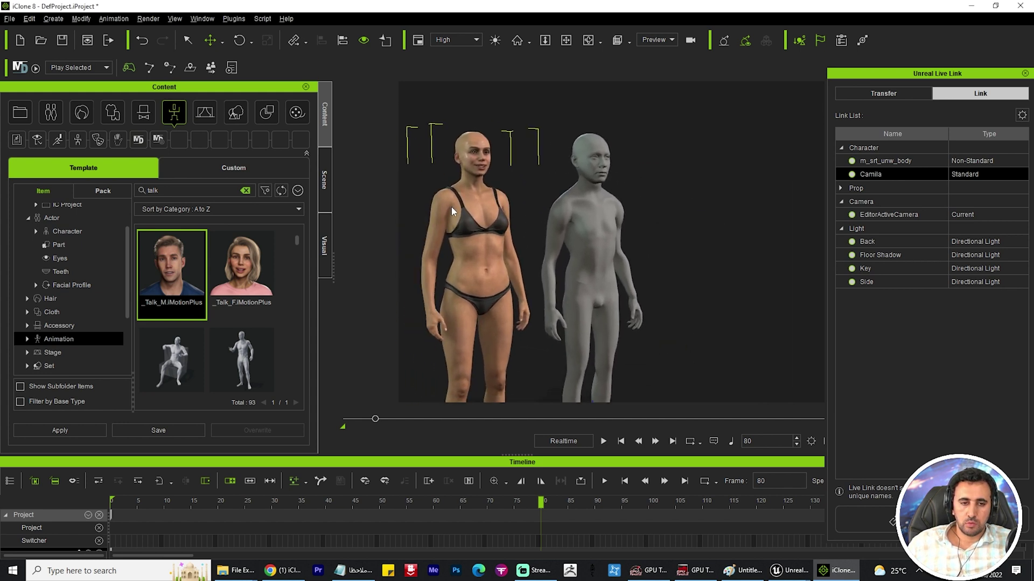
scroll(81, 301, "up", 2)
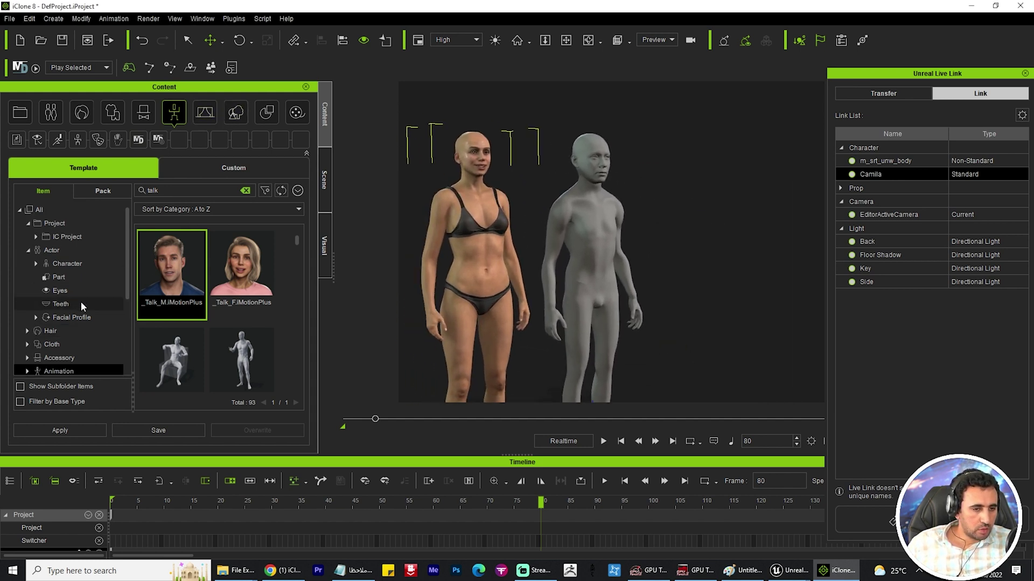
left_click(584, 199)
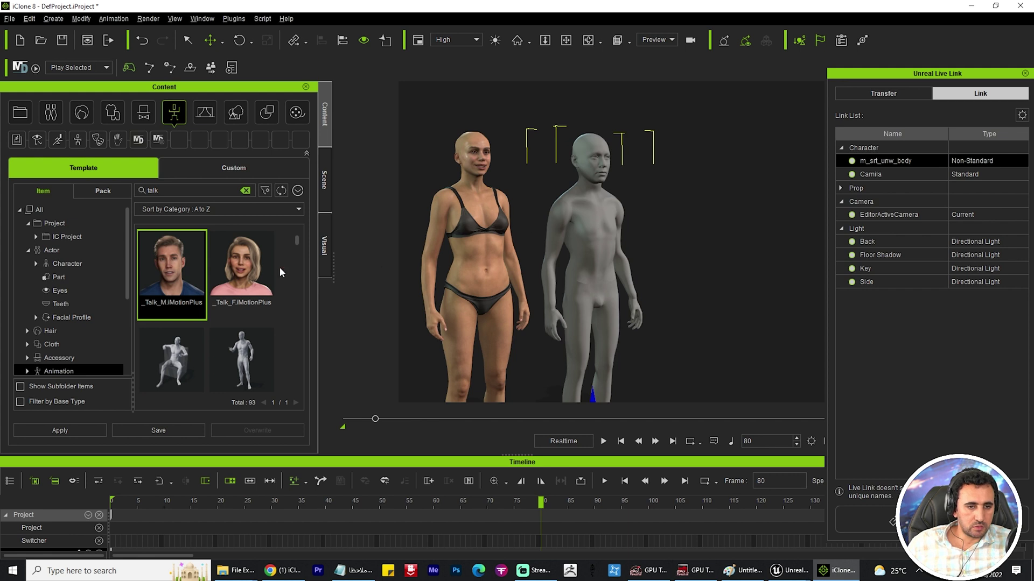
scroll(132, 214, "down", 3)
scroll(202, 267, "down", 2)
left_click_drag(247, 303, 579, 230)
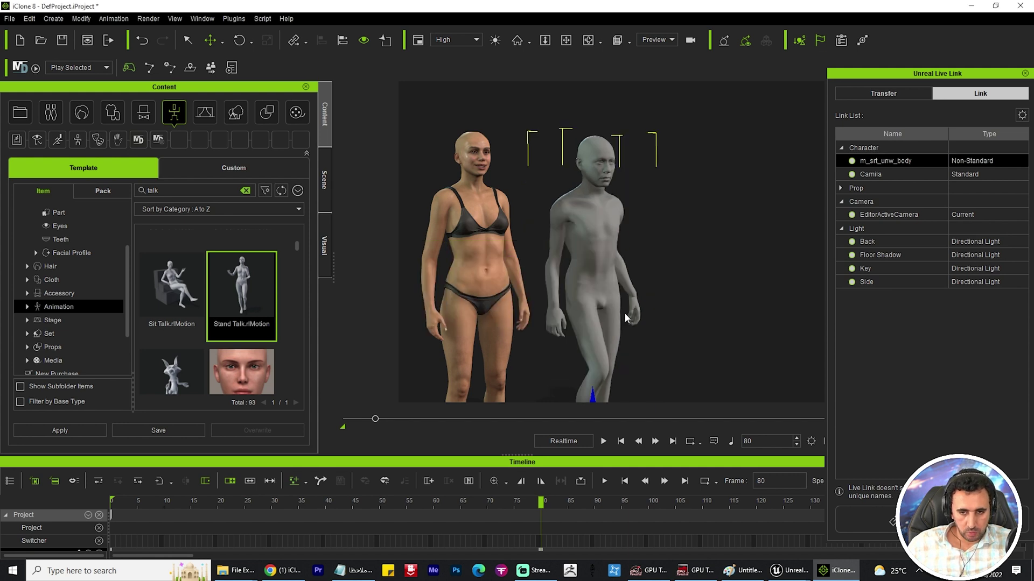
- Enlarge the timeline and move the Stand Talk clip to start at frame 0
left_click(111, 503)
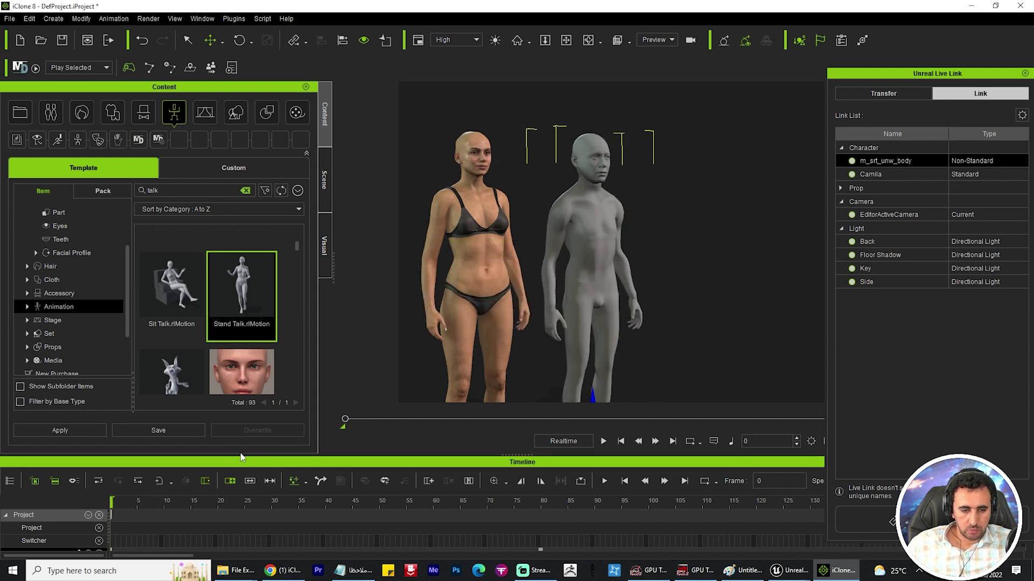
left_click_drag(241, 455, 286, 229)
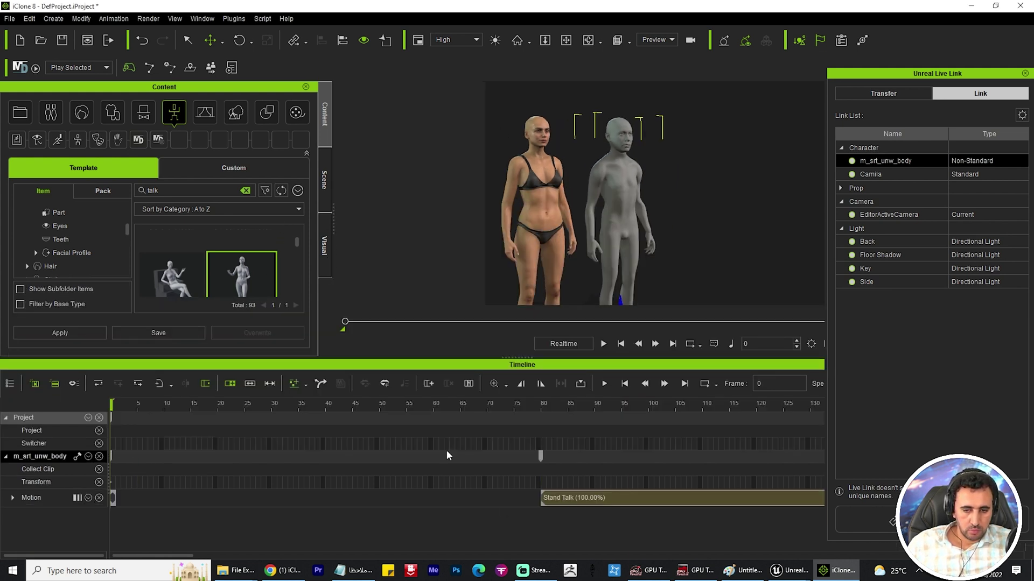
left_click_drag(602, 507, 208, 507)
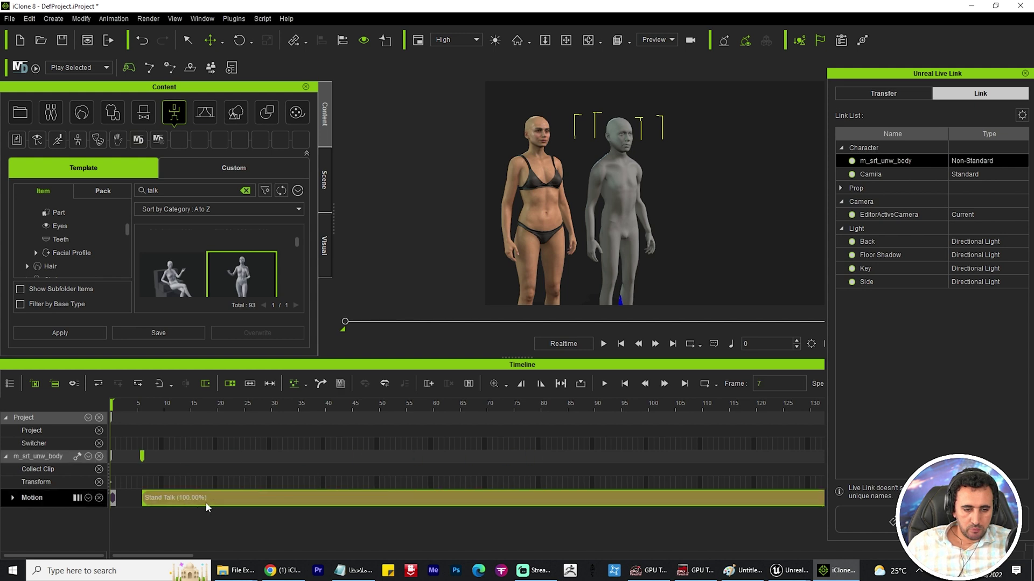
- Select Camila, then play and stop the talk animation preview
left_click(166, 502)
left_click(545, 183)
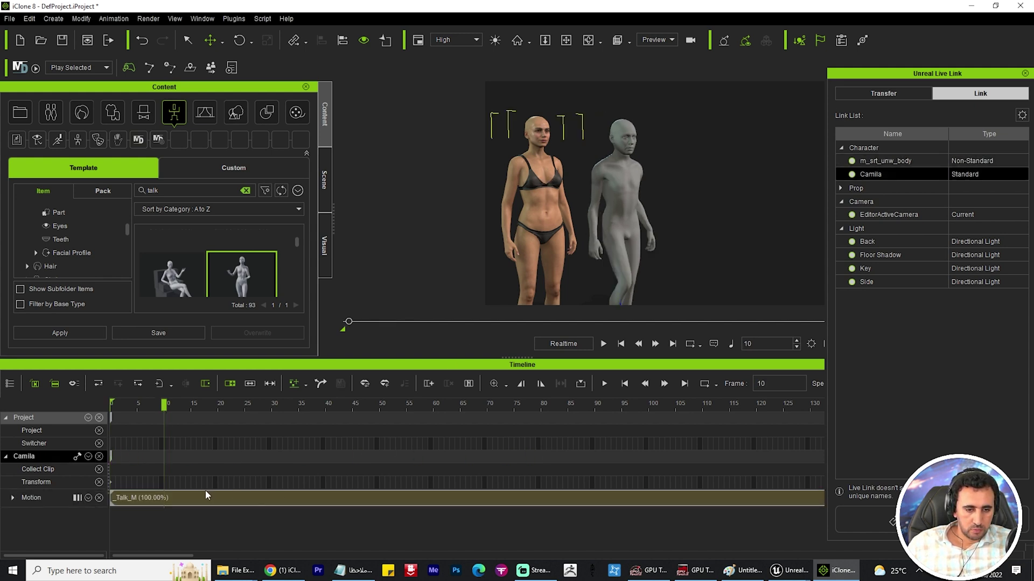
key("space")
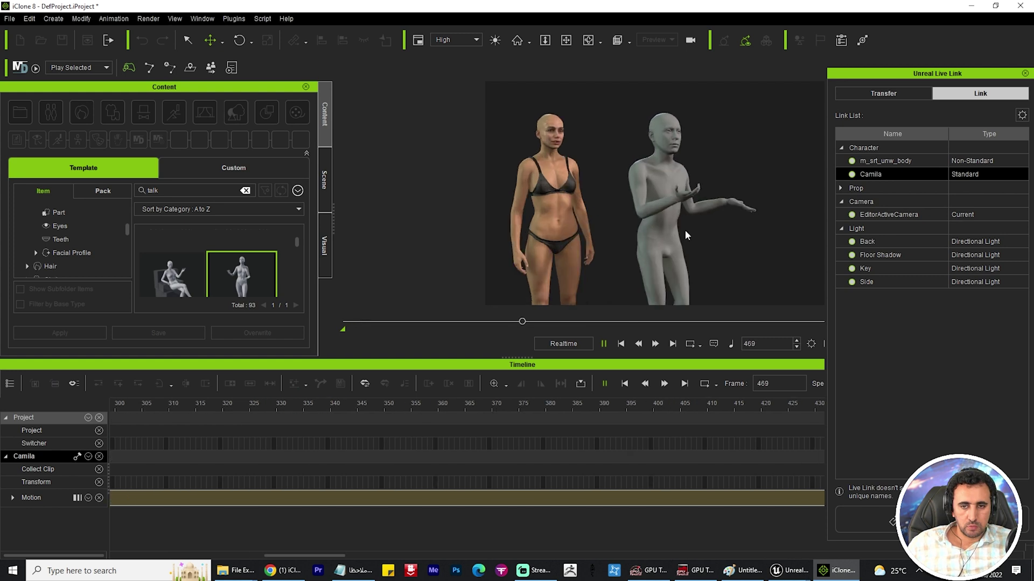
key("space")
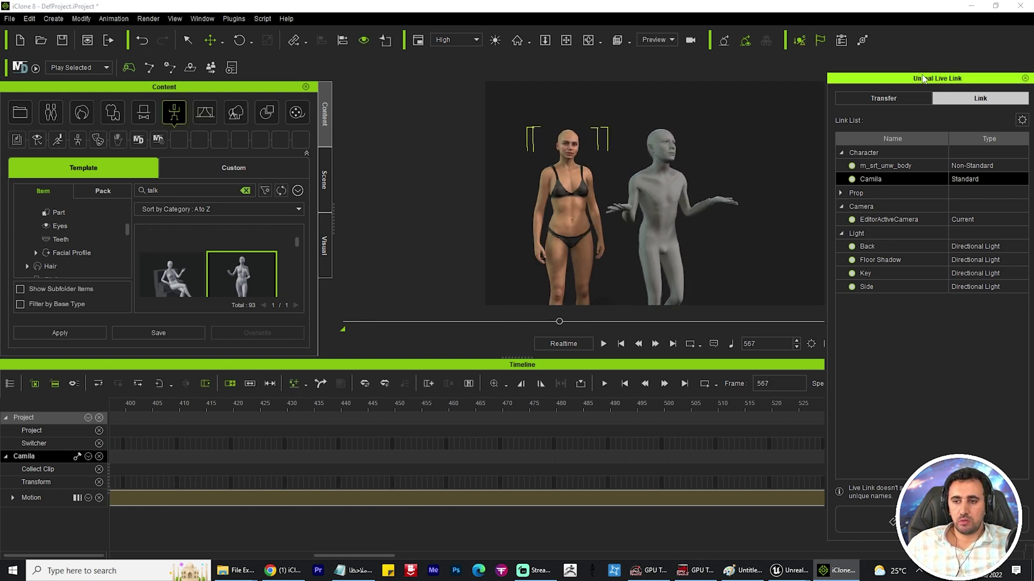
- Float the Live Link list, check its camera and light entries, and return to Unreal
left_click_drag(934, 74, 838, 55)
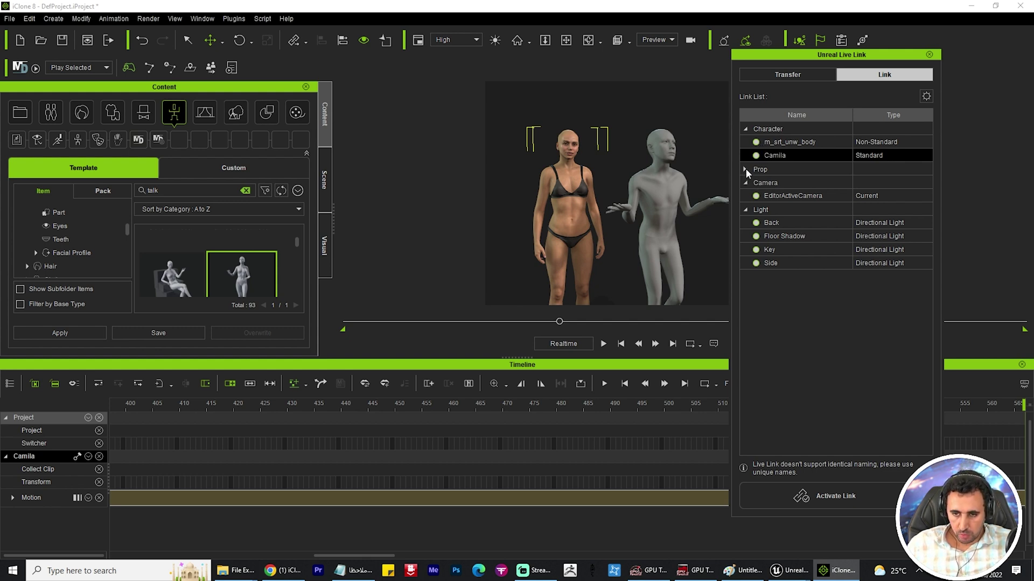
left_click(760, 200)
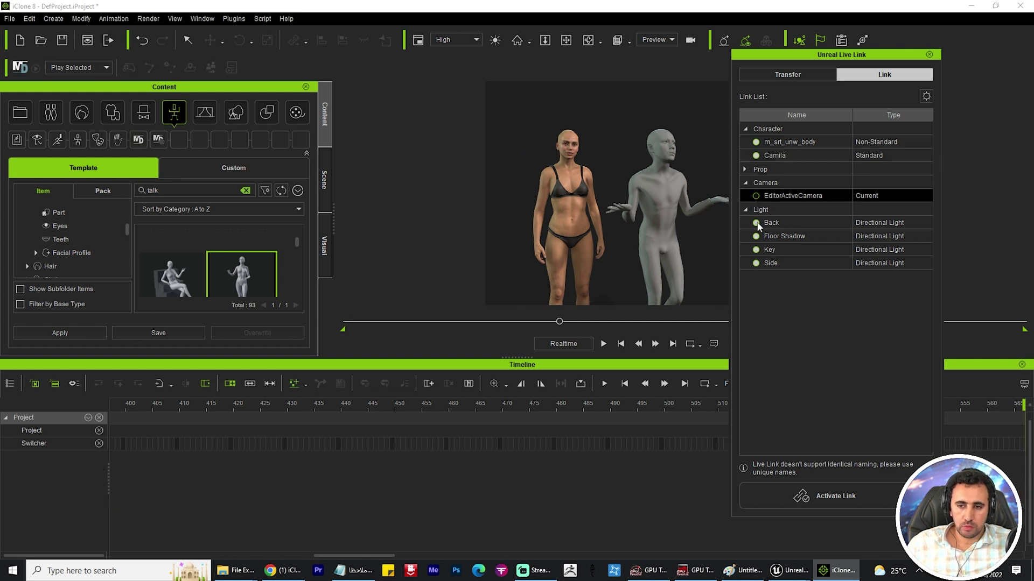
left_click(757, 223)
left_click(759, 249)
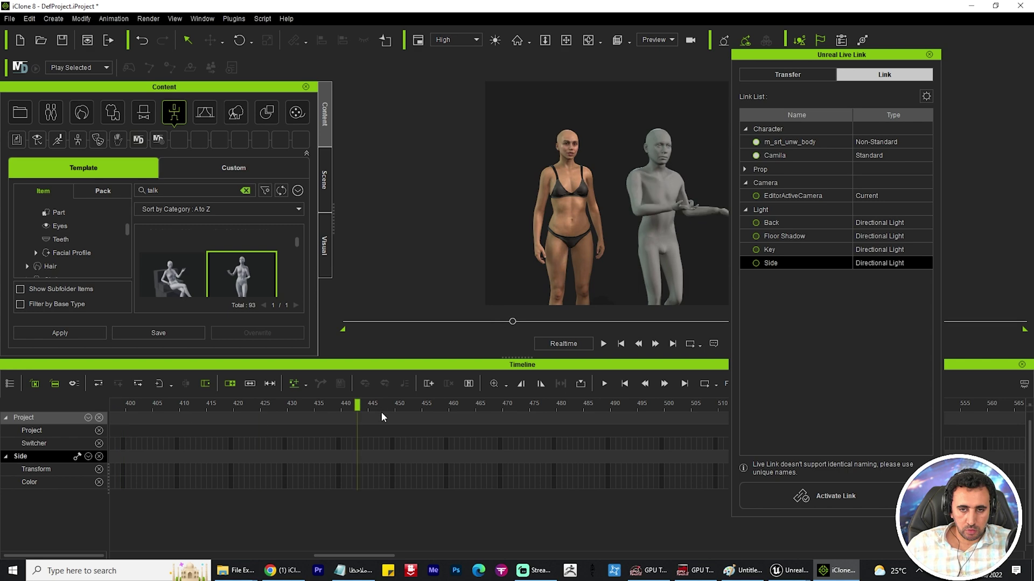
key("alt+Tab")
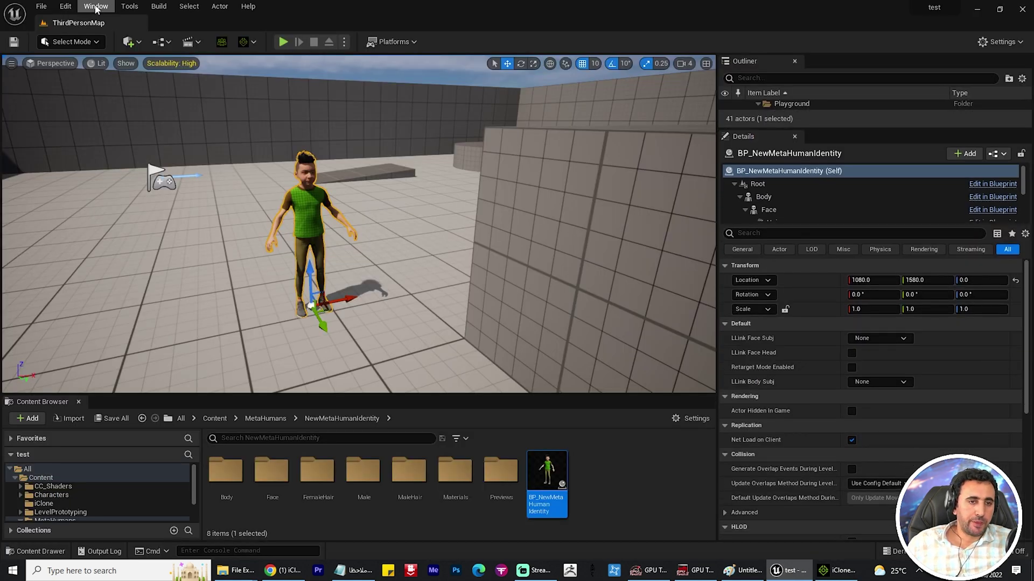
- Open the Live Link window and add an iClone LiveLink source on port 54321
left_click(96, 6)
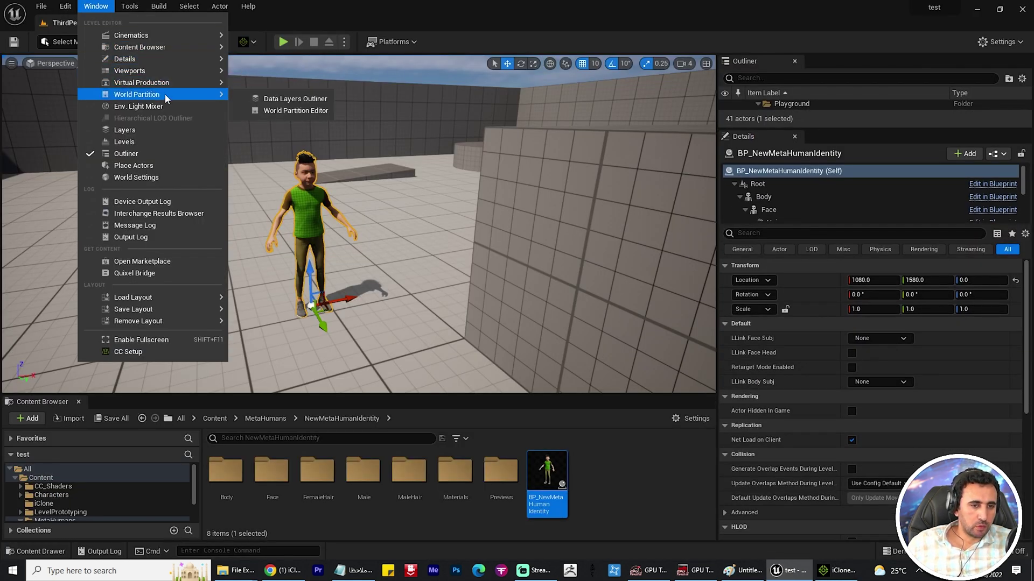
mouse_move(141, 83)
left_click(372, 99)
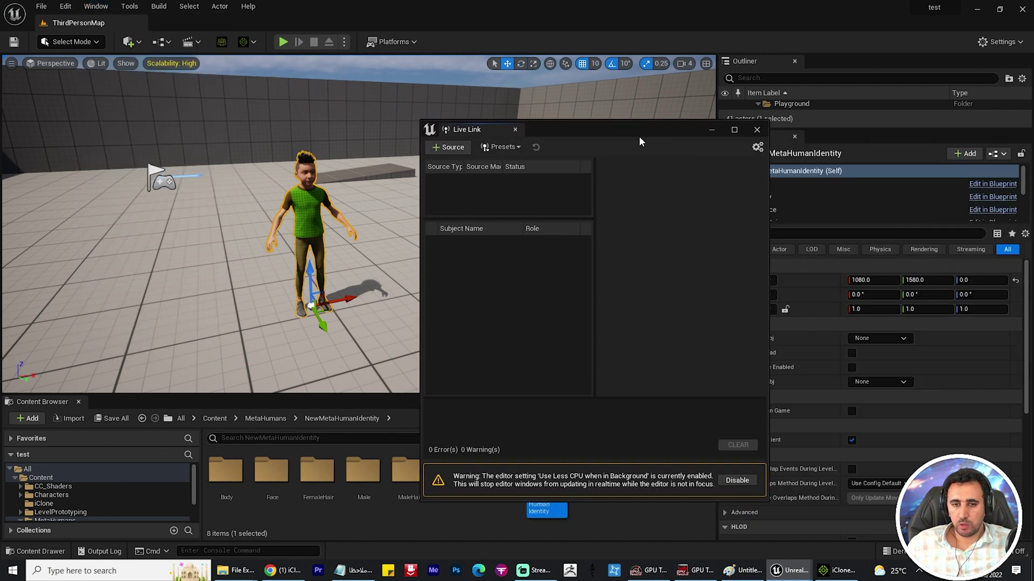
left_click(447, 148)
mouse_move(462, 177)
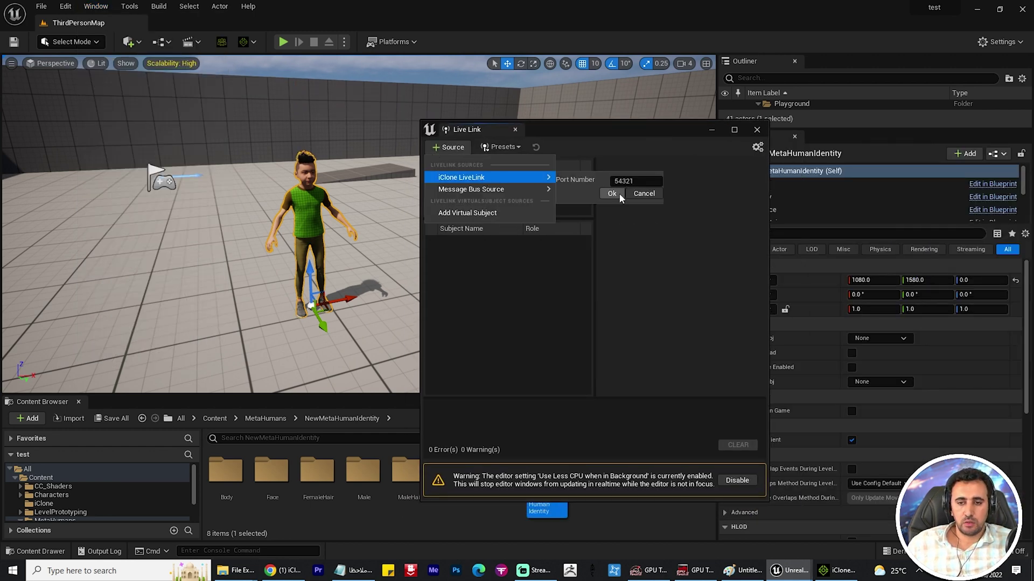
left_click(612, 194)
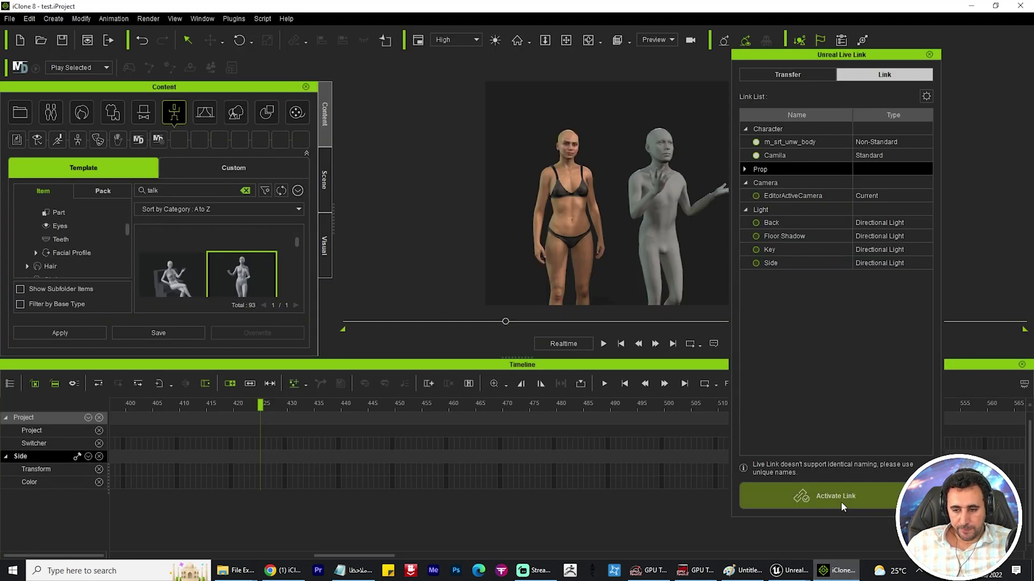
- Activate iClone's live link and bring Unreal's Live Link window to the front
left_click(843, 502)
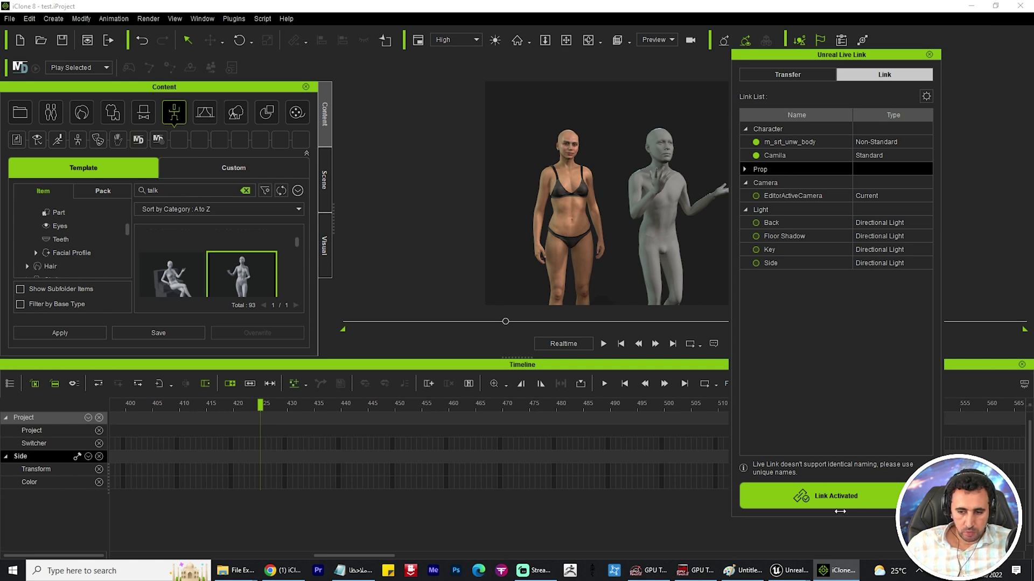
left_click(804, 574)
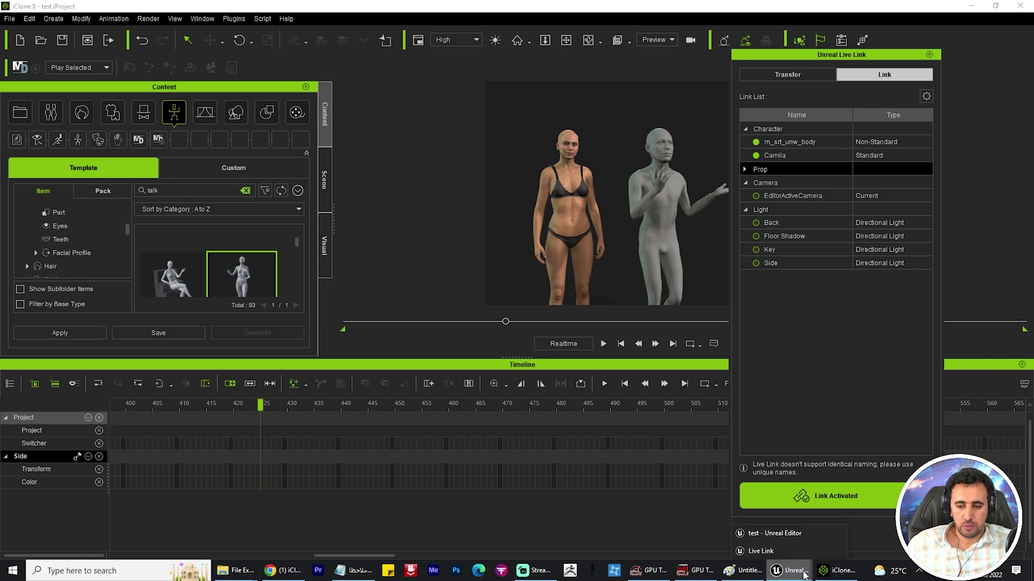
left_click(788, 535)
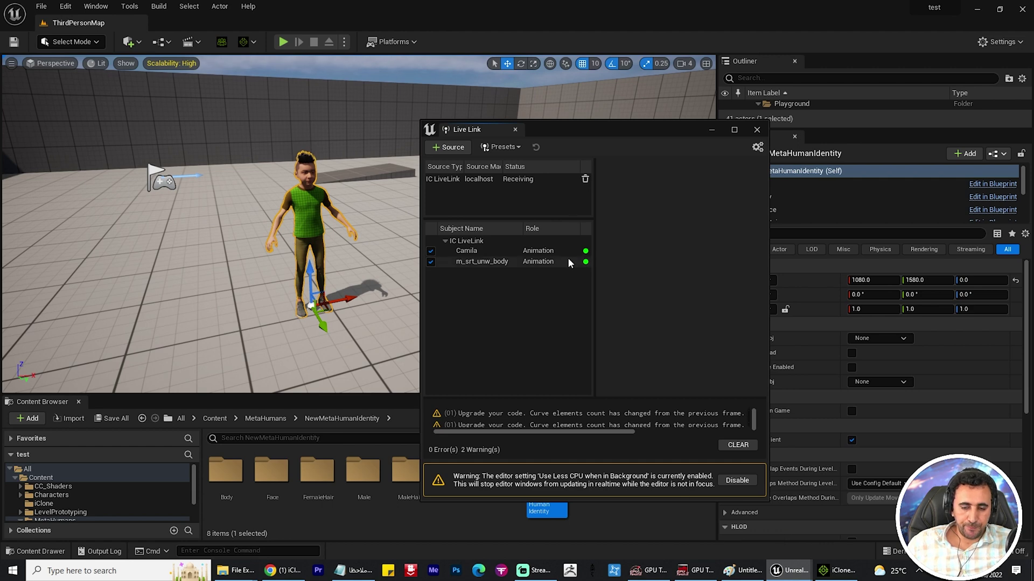
- Move the Live Link window left and frame the MetaHuman in the level
mouse_move(580, 137)
left_mouse_down()
mouse_move(81, 169)
mouse_move(89, 176)
left_mouse_up()
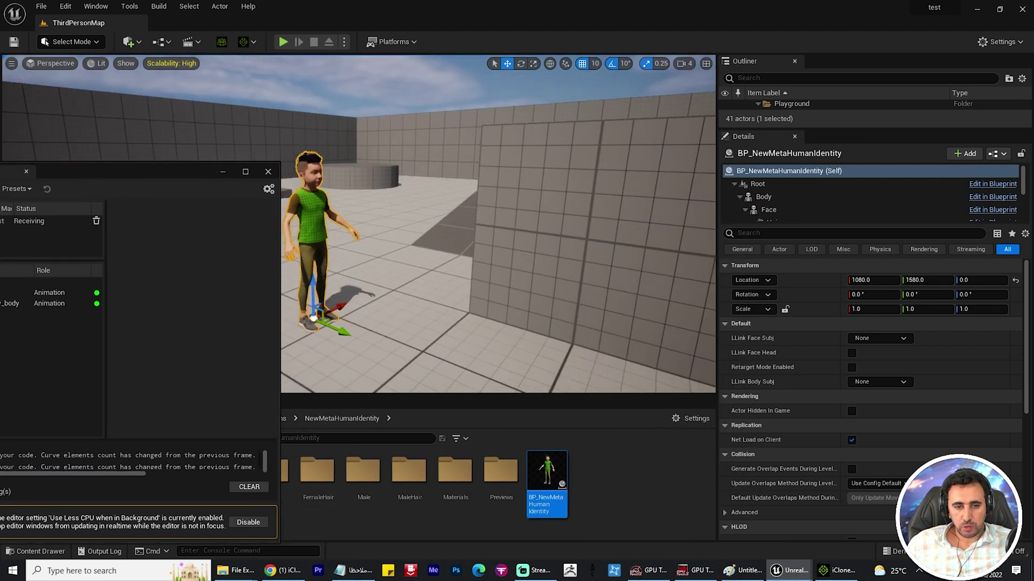
middle_click_drag(80, 160, 202, 161)
scroll(584, 164, "up", 2)
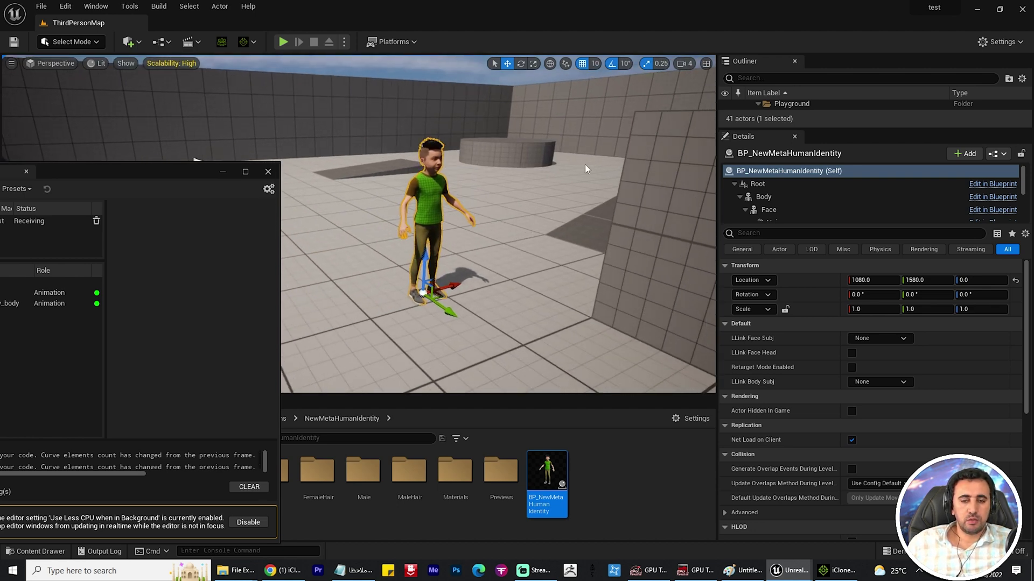
scroll(590, 167, "up", 1)
key("f")
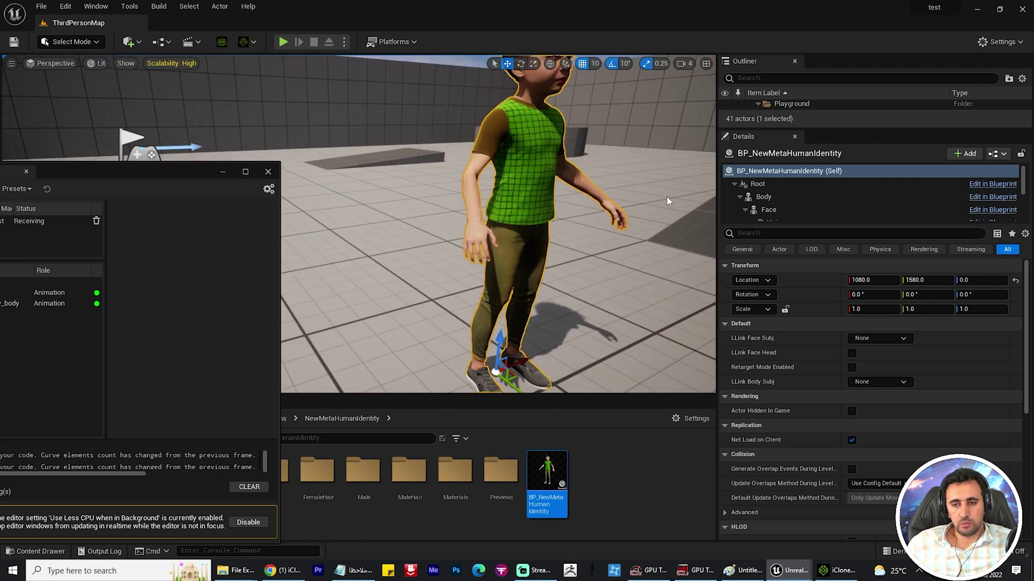
scroll(634, 224, "down", 4)
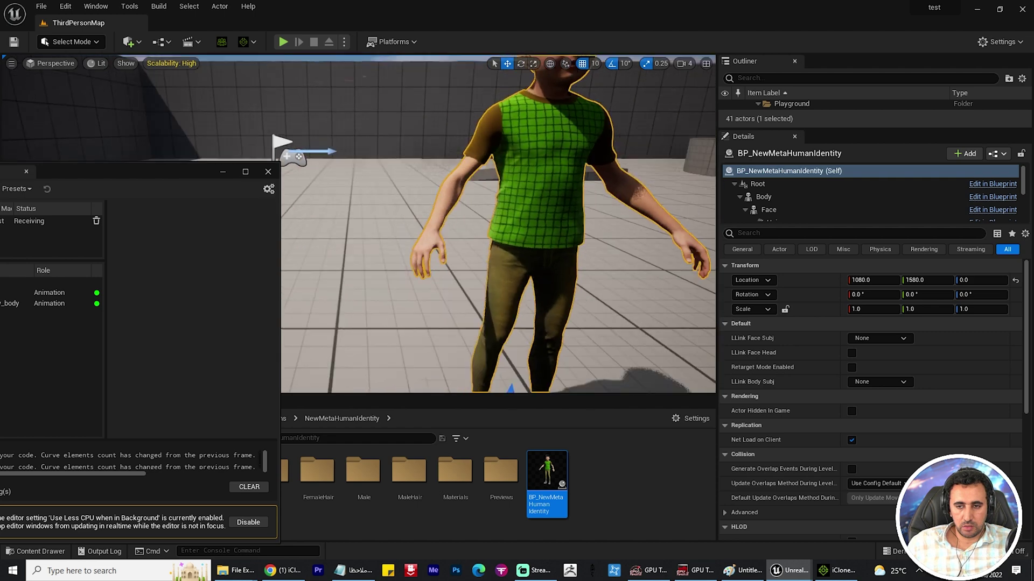
left_click_drag(585, 226, 557, 227, "alt")
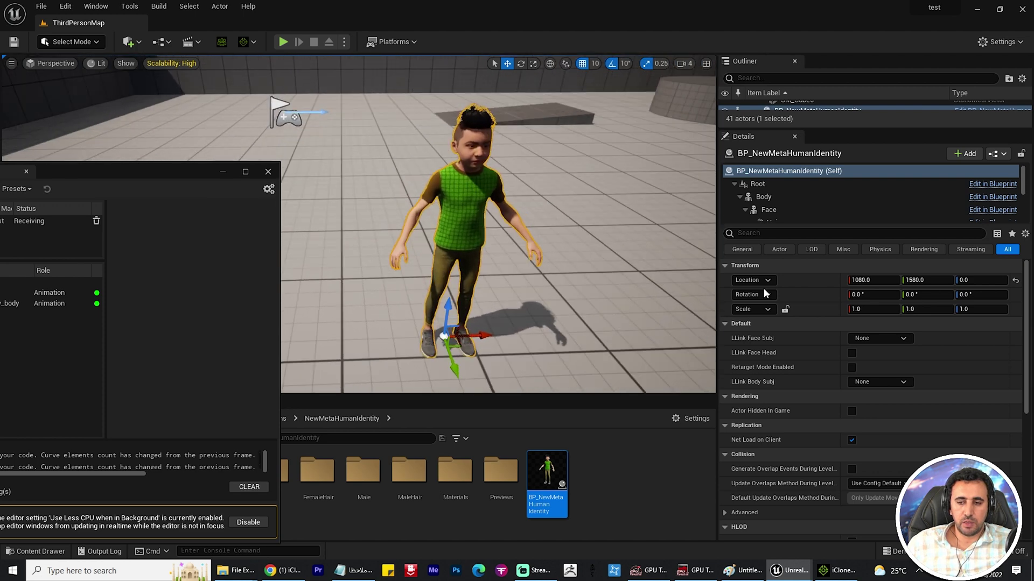
- Select the Camila character in iClone 8, then return to Unreal
key("alt+Tab")
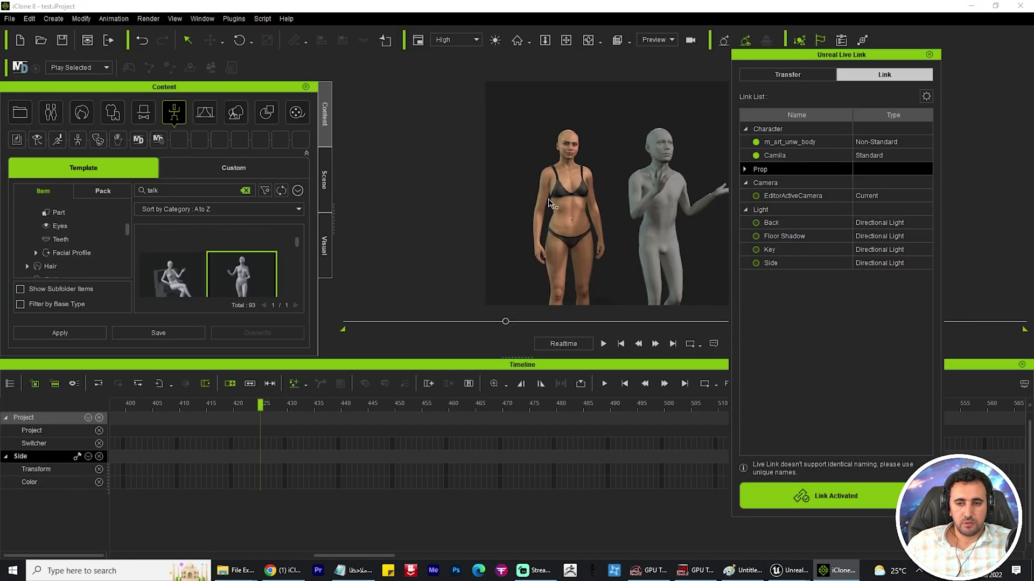
left_click(566, 186)
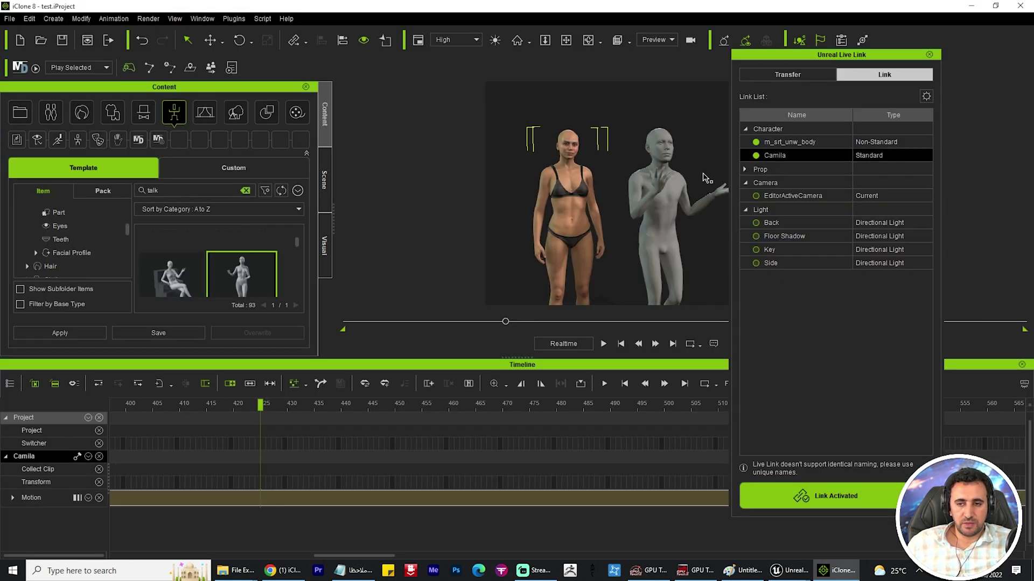
left_click(678, 176)
left_click(580, 179)
key("alt+Tab")
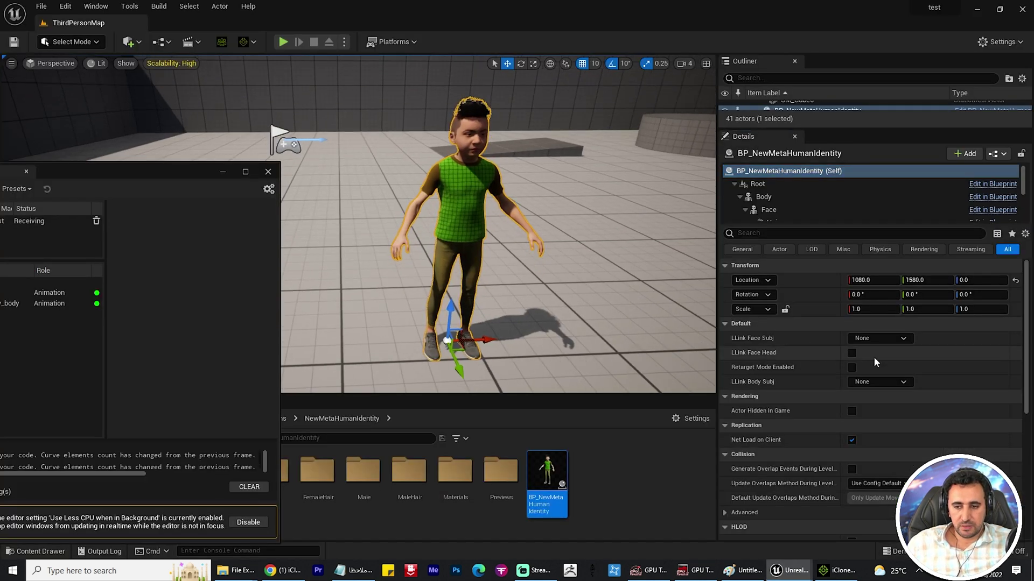
- Set LLink Face Subj to Camila and LLink Body Subj to m_srt_unw_body
left_click(879, 337)
left_click(878, 379)
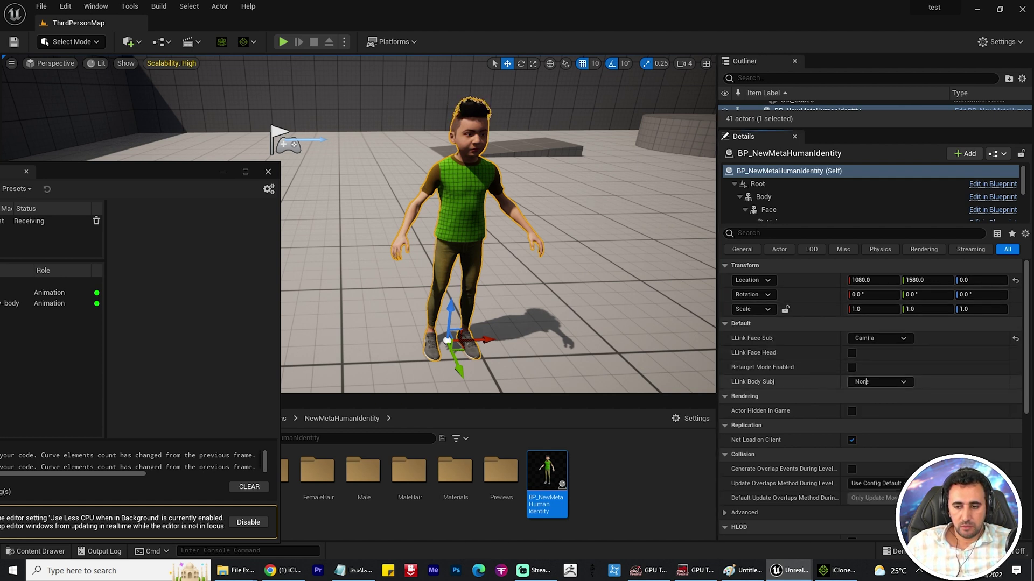
left_click(902, 382)
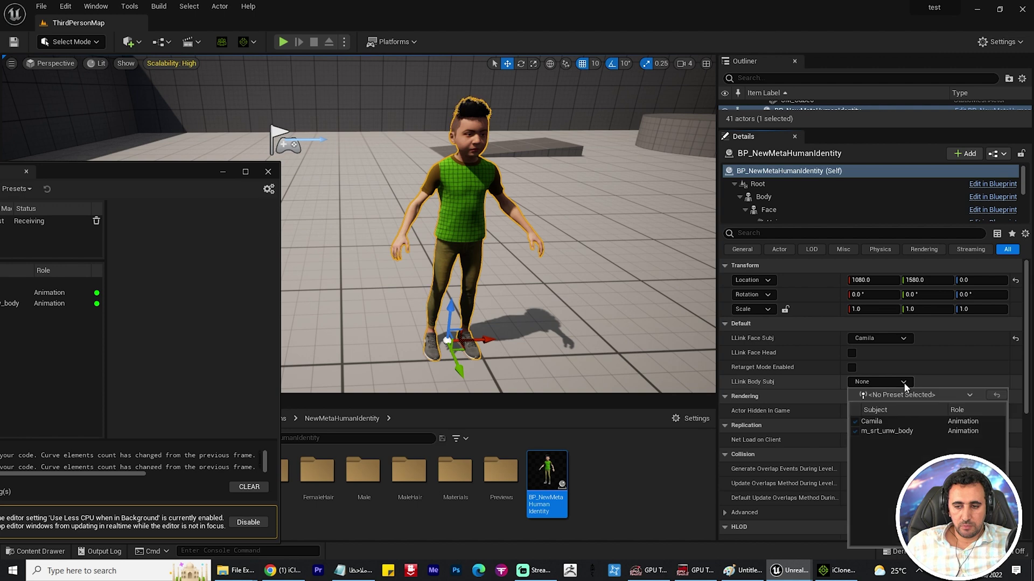
left_click(886, 430)
- Enable LLink Face Head and drag the Live Link window into the editor layout
right_click_drag(540, 284, 566, 291)
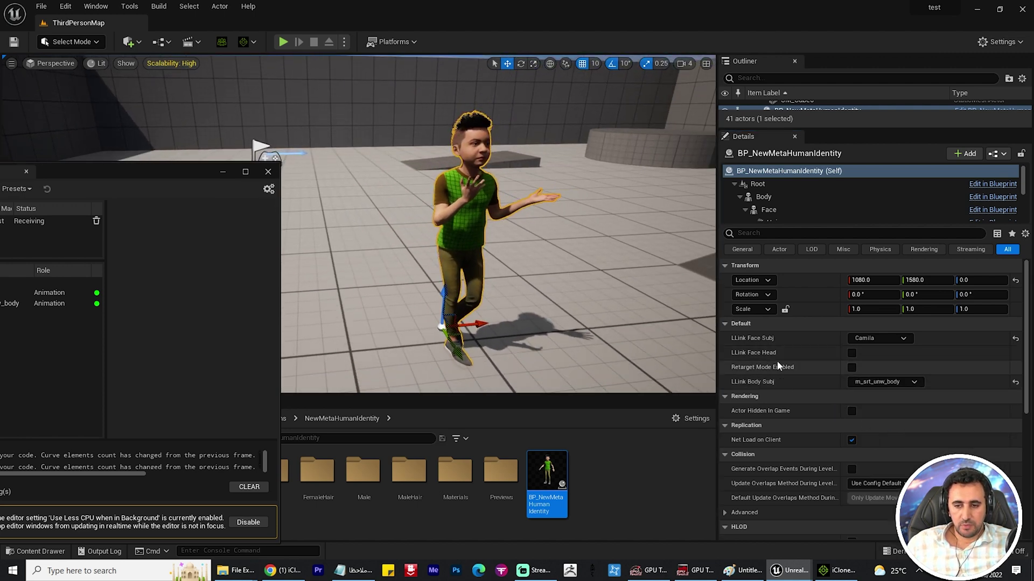
left_click(852, 352)
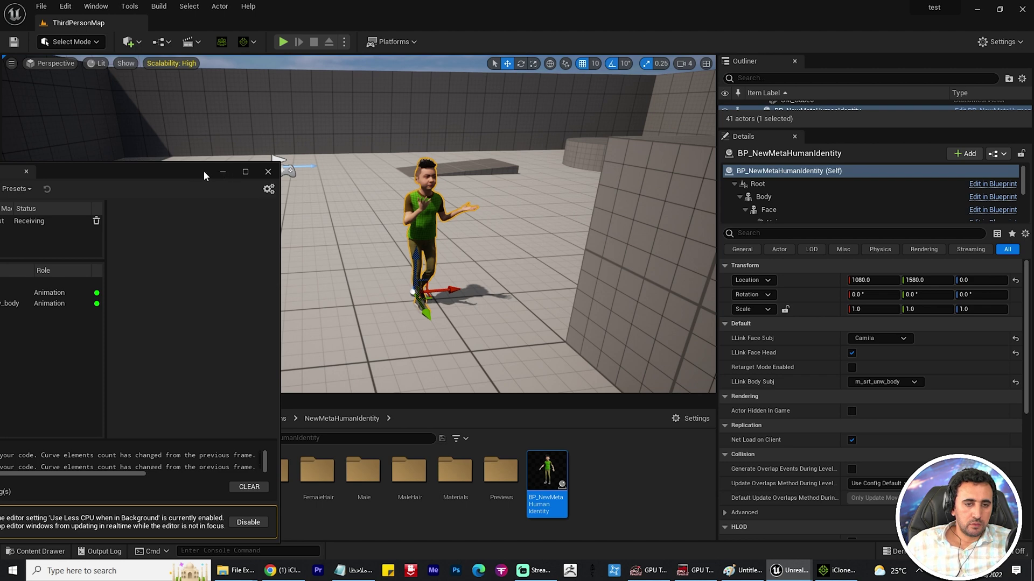
mouse_move(204, 171)
left_mouse_down()
mouse_move(215, 207)
mouse_move(820, 254)
mouse_move(946, 215)
left_mouse_up()
- Dock Live Link as a tab, shrink the Unreal window, and reframe the MetaHuman
left_click_drag(902, 159, 798, 142)
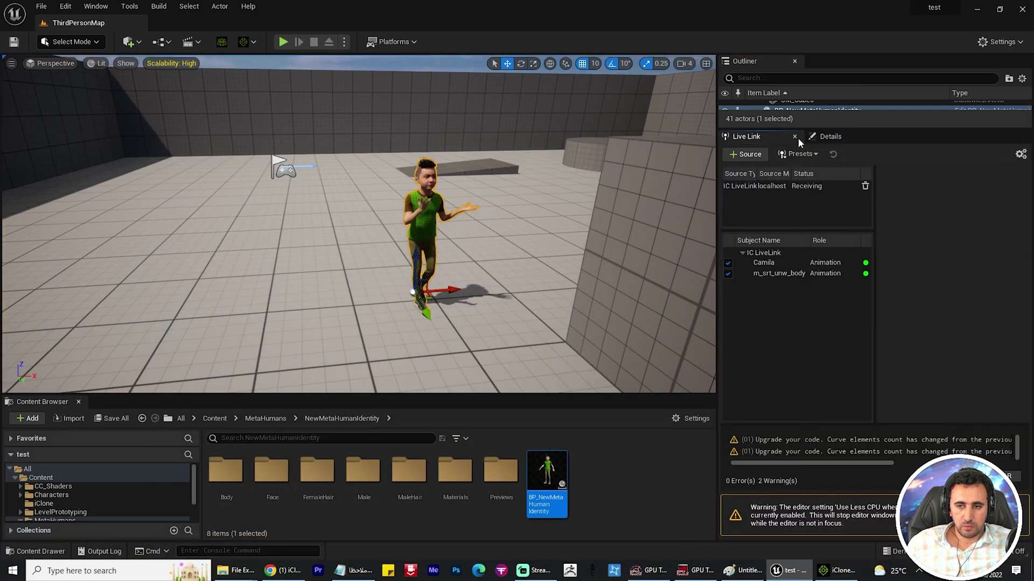
left_click(827, 137)
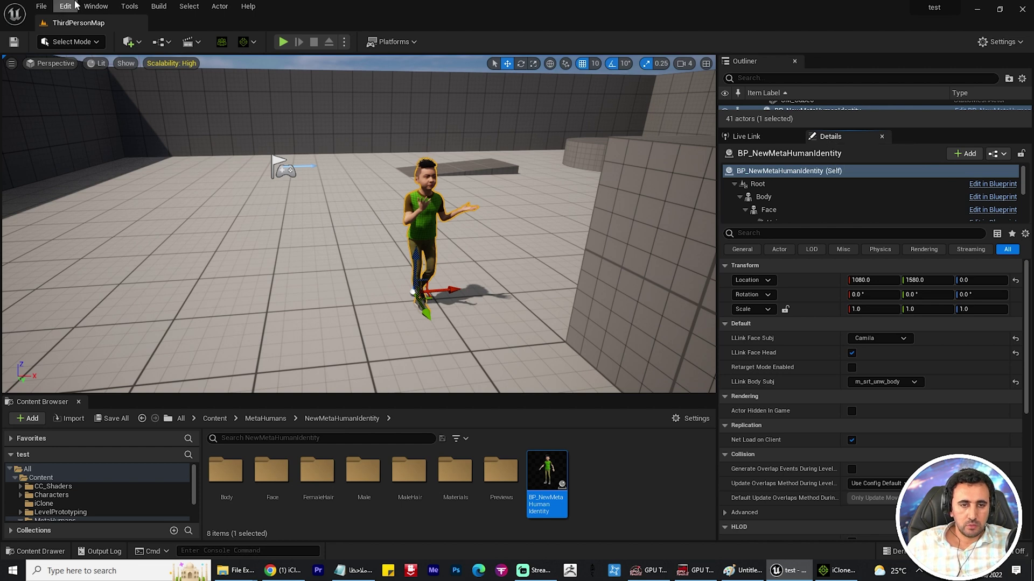
left_click(1000, 8)
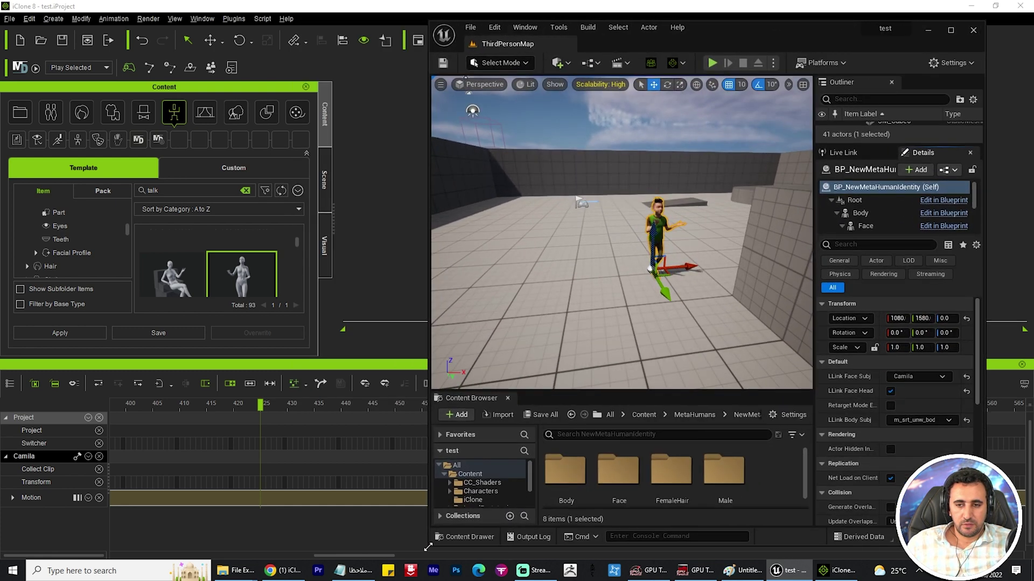
left_click_drag(293, 410, 433, 556)
key("f")
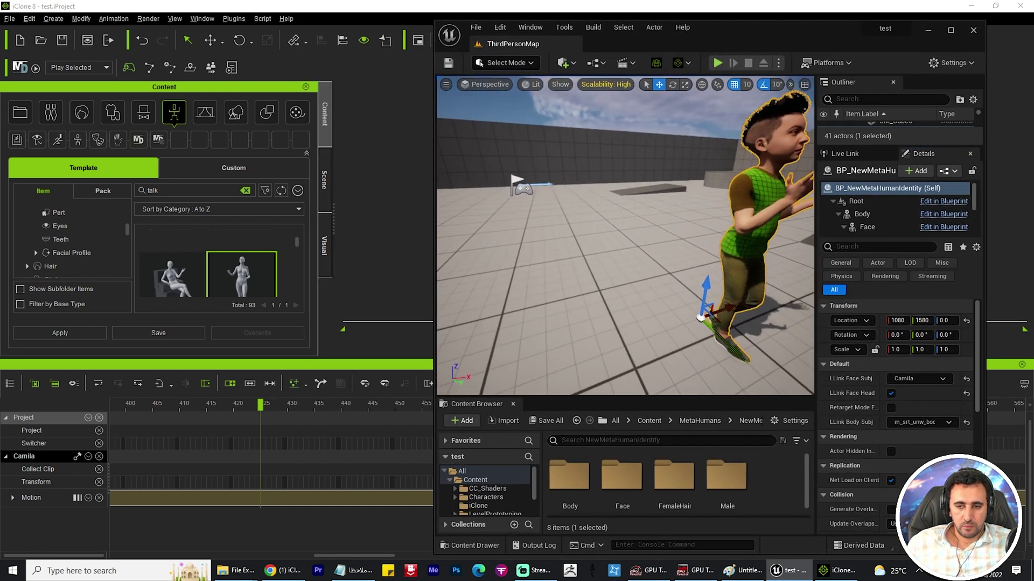
scroll(677, 352, "down", 2)
left_click(613, 323)
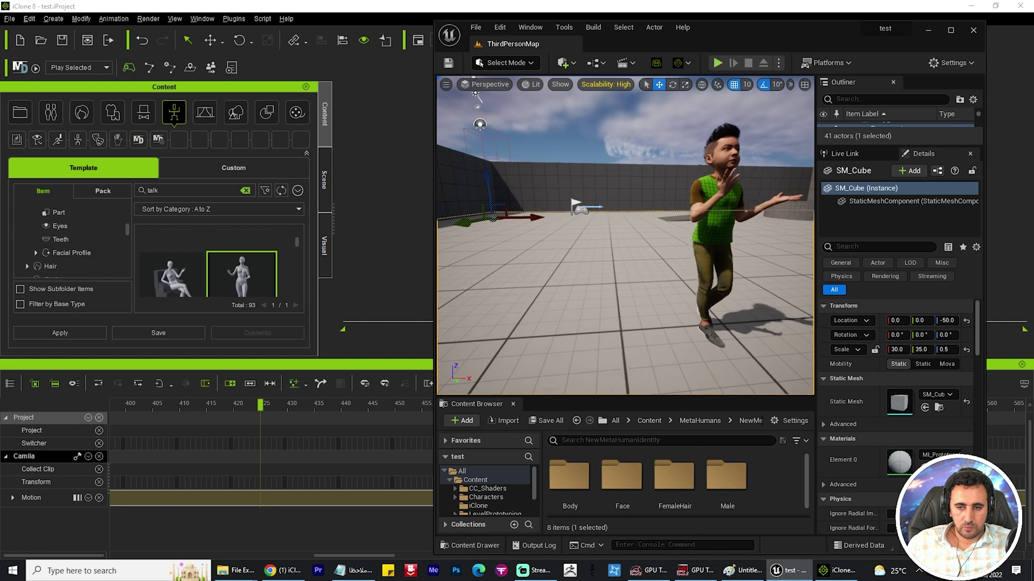
mouse_move(614, 323)
right_mouse_down()
mouse_move(475, 95)
mouse_move(473, 126)
right_mouse_up()
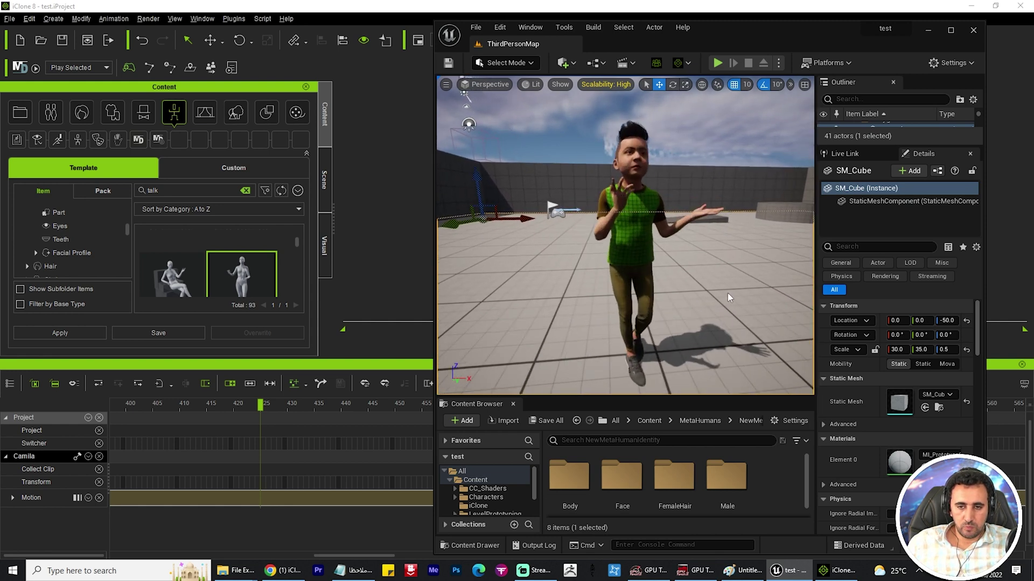
right_click_drag(529, 211, 529, 211)
- Resize iClone 8 to sit beside Unreal, then open Unreal's Editor Preferences
left_click(362, 13)
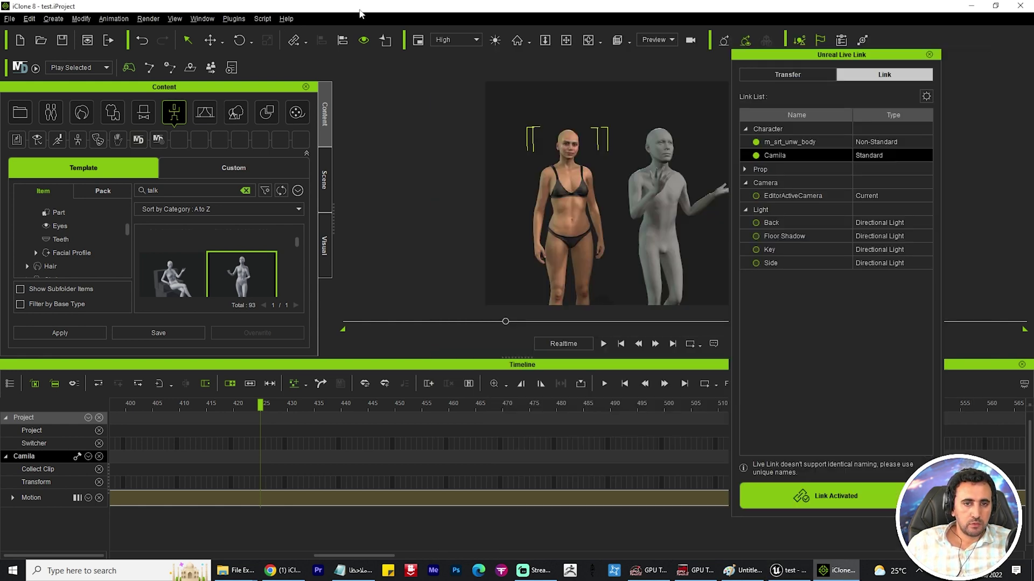
double_click(392, 7)
mouse_move(622, 105)
left_mouse_down()
mouse_move(382, 26)
mouse_move(432, 22)
left_mouse_up()
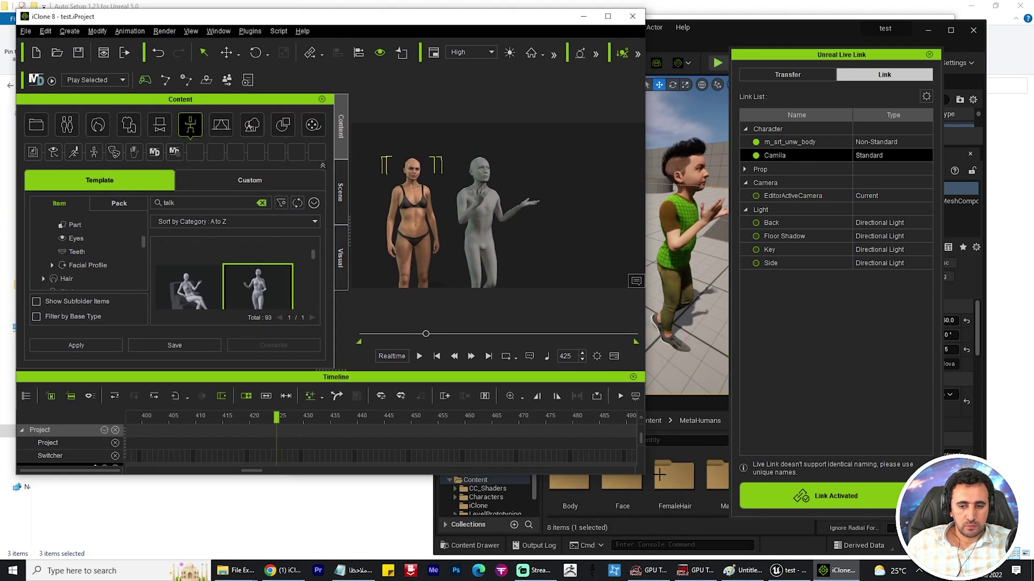
left_click_drag(643, 476, 445, 550)
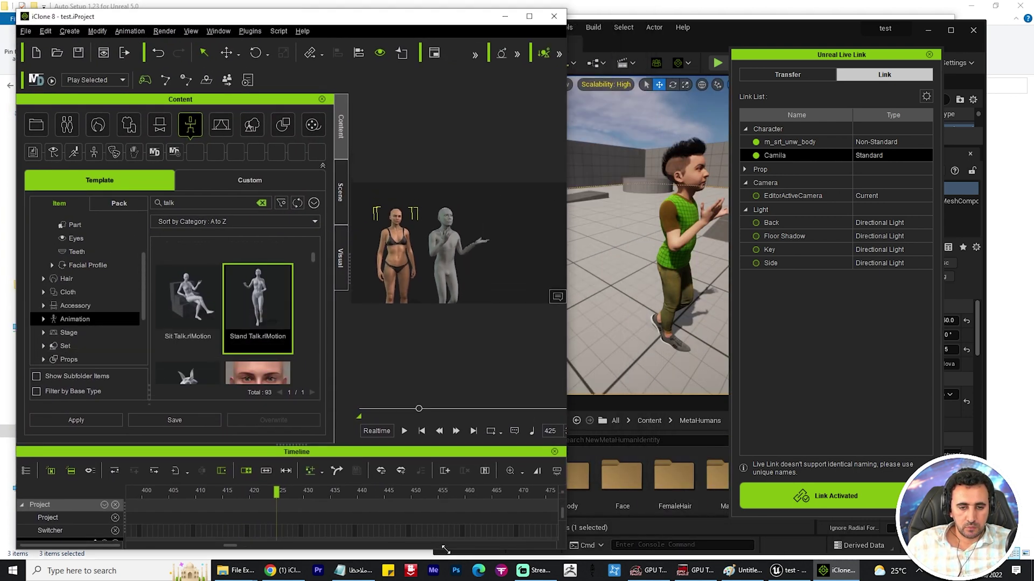
left_click_drag(730, 32, 768, 23)
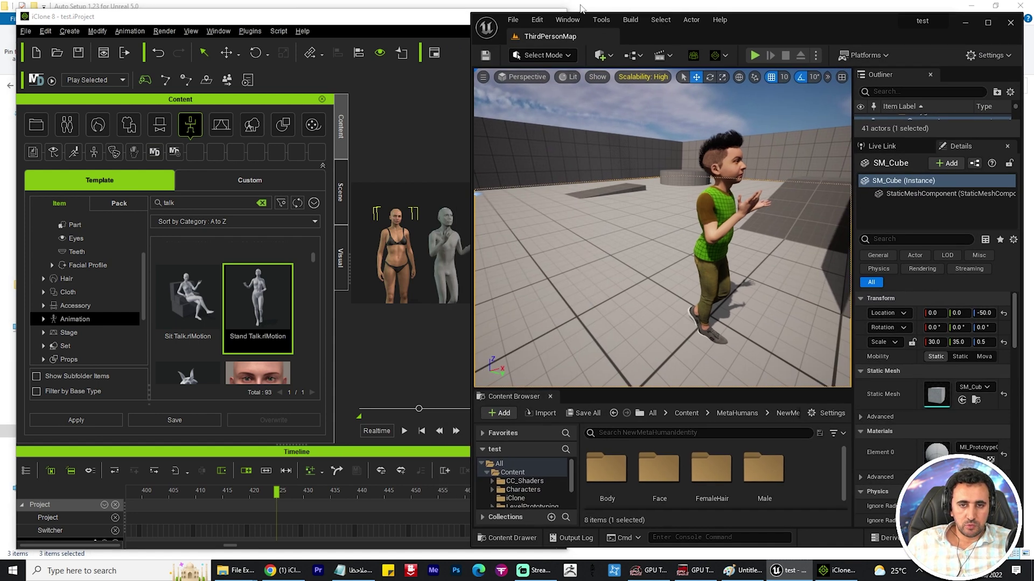
left_click(539, 20)
left_click(584, 170)
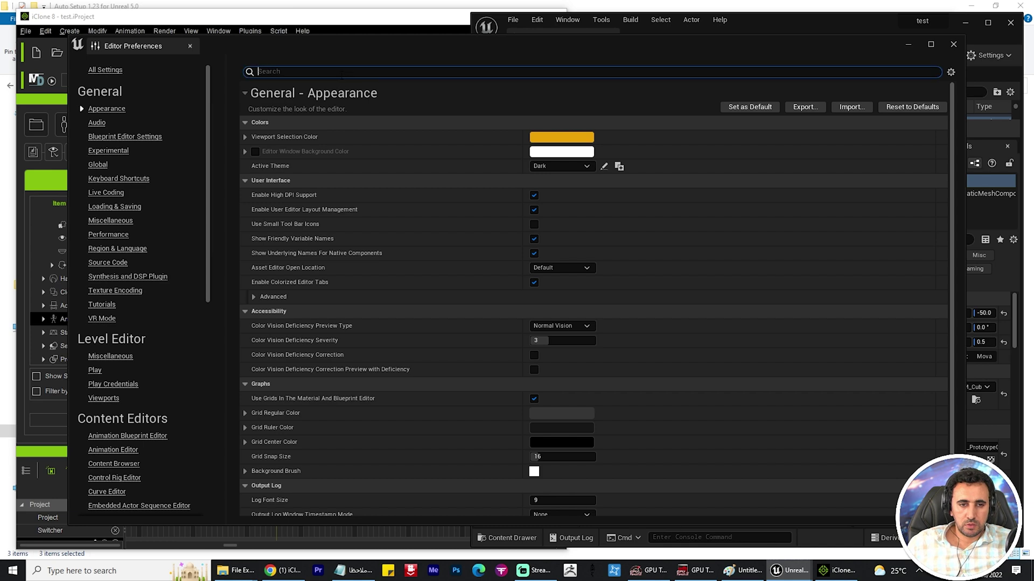
type("cpu")
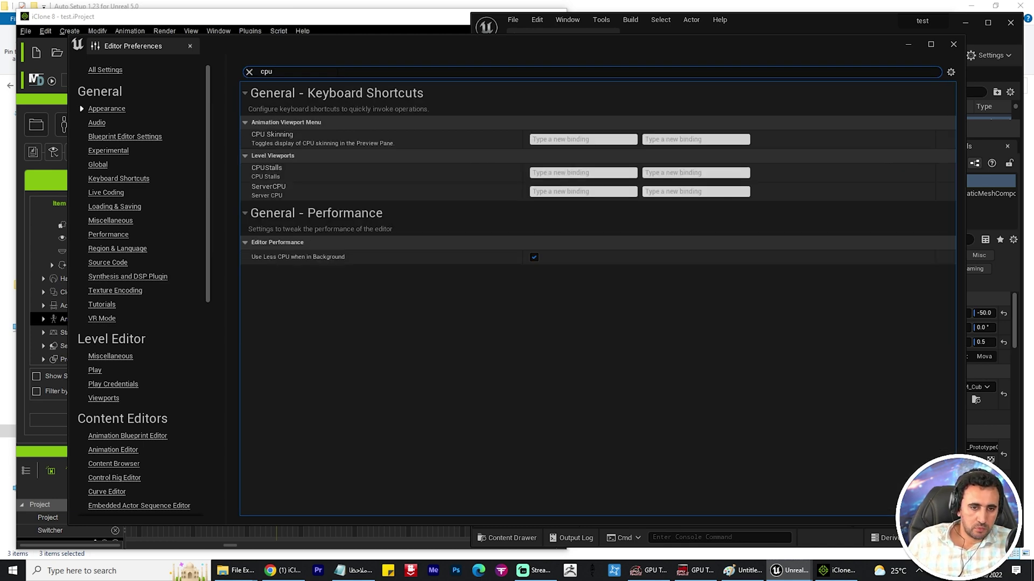
- Untick 'Use Less CPU when in Background' and close Editor Preferences
left_click(534, 257)
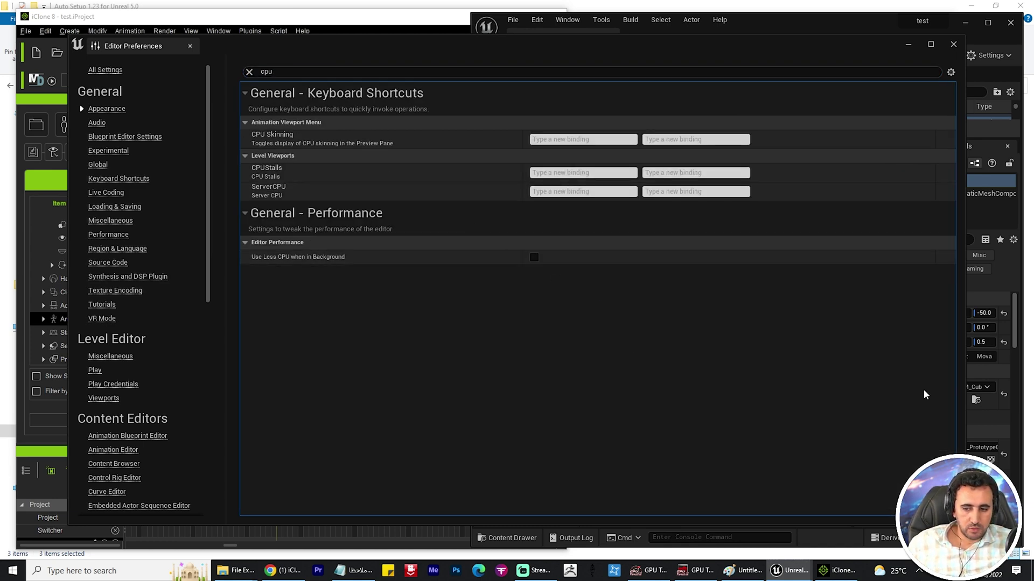
left_click(954, 45)
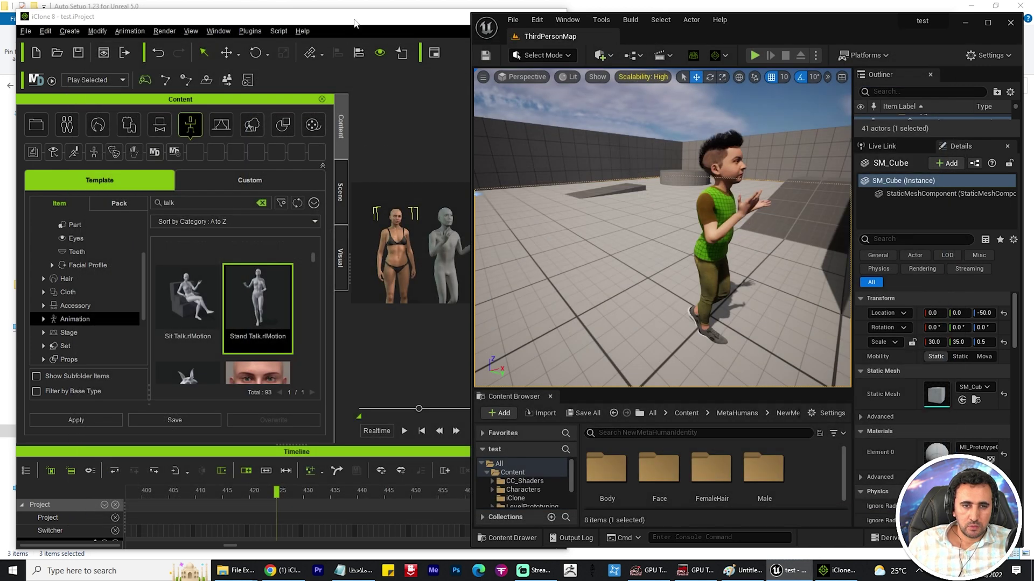
- Arrange the iClone window beside Unreal and start the talk animation playing
left_click_drag(354, 22, 346, 23)
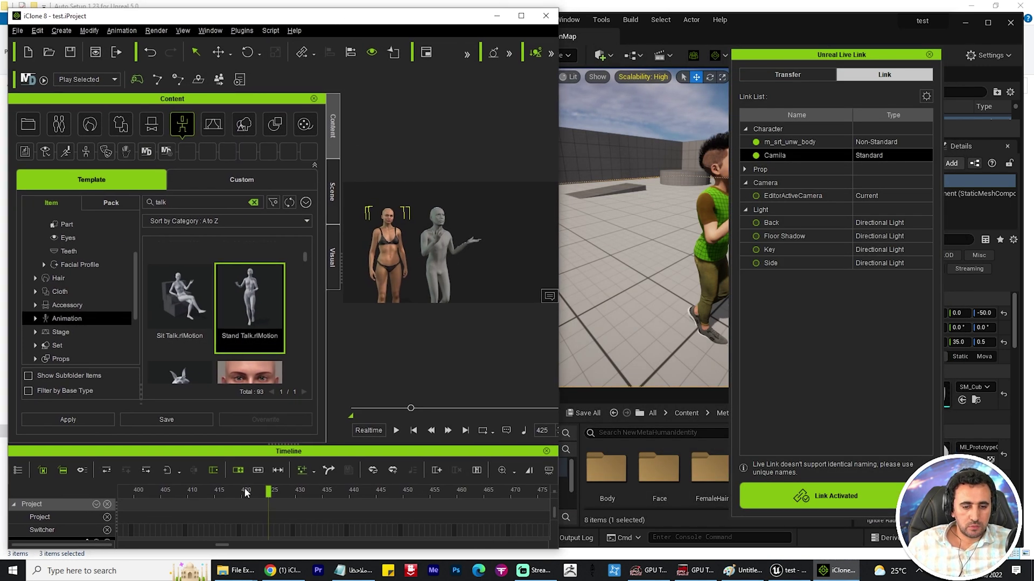
left_click_drag(172, 503, 81, 505)
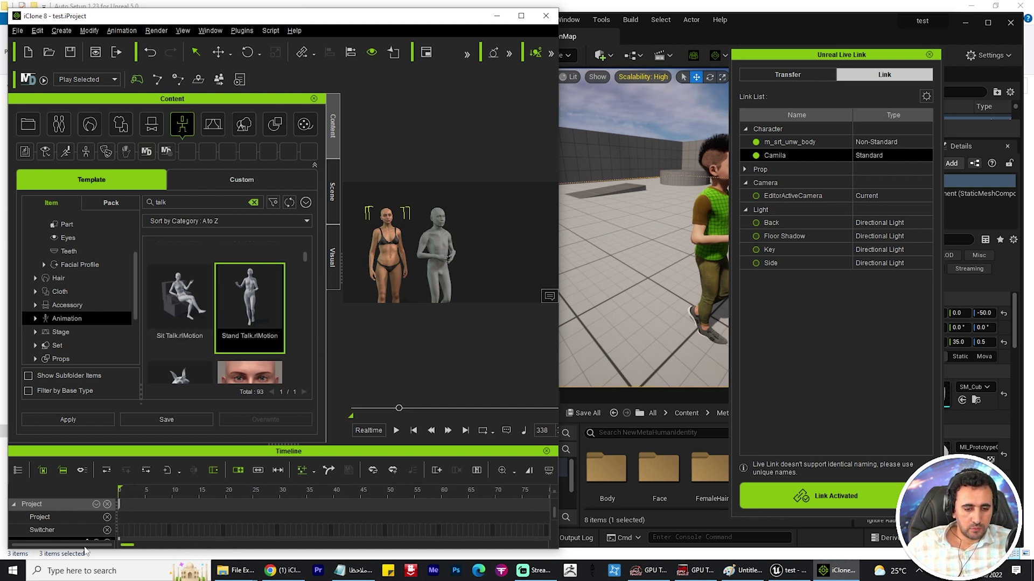
key("space")
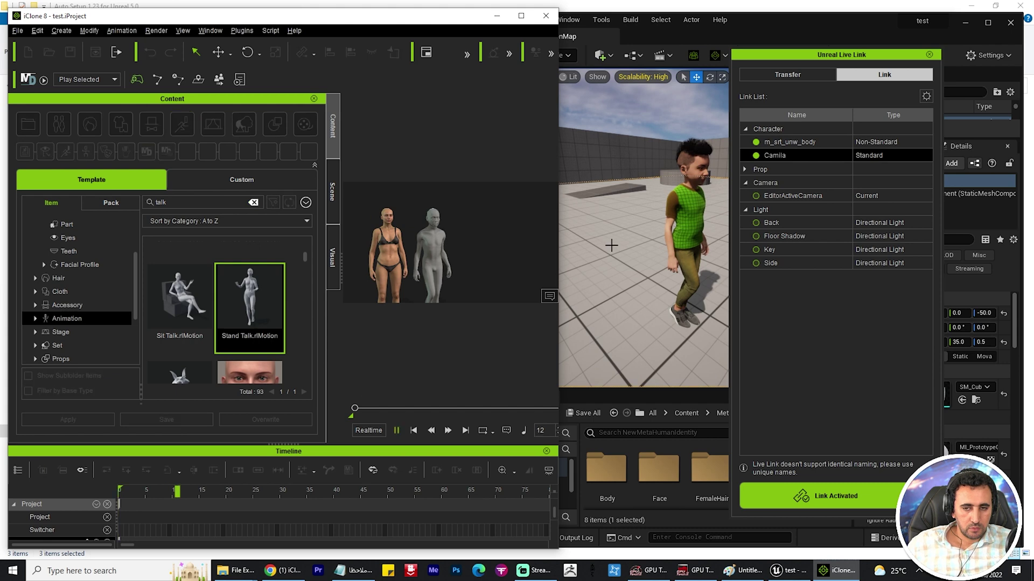
left_click(615, 246)
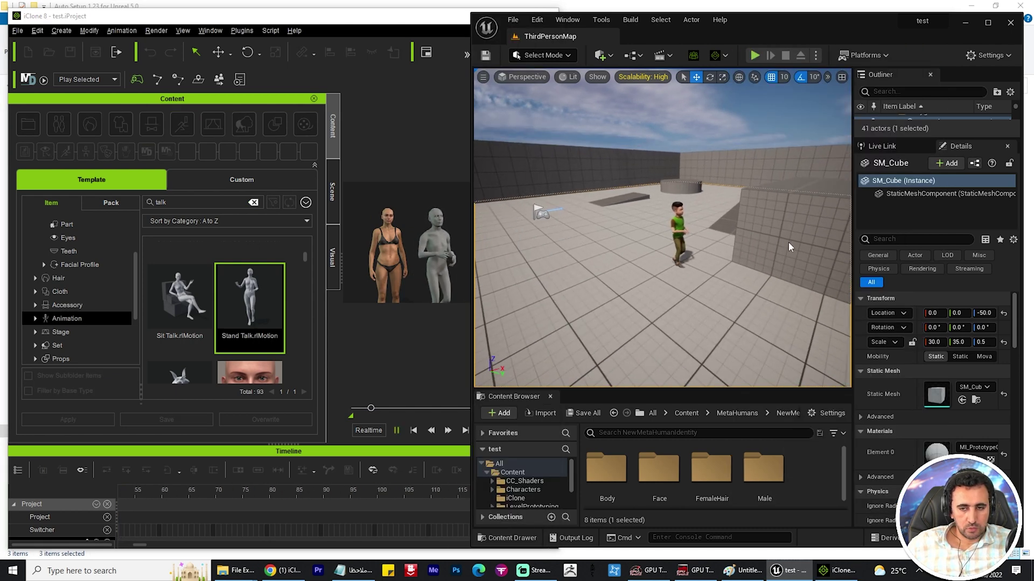
right_click_drag(719, 266, 694, 265)
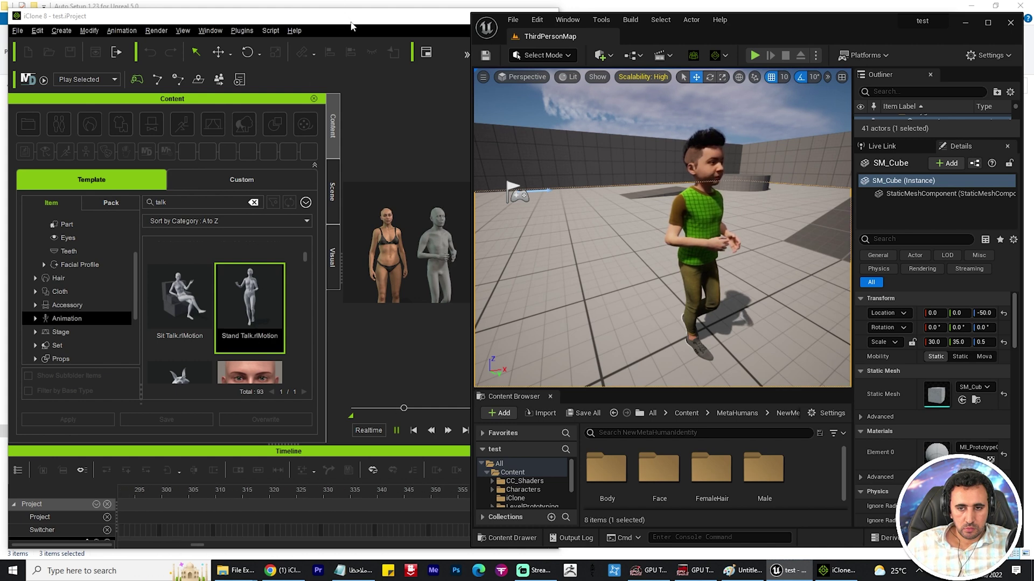
left_click_drag(352, 26, 283, 32)
- Watch the Unreal character talk live, then pause iClone playback and return to Unreal
left_click(635, 236)
right_click_drag(634, 236, 598, 235)
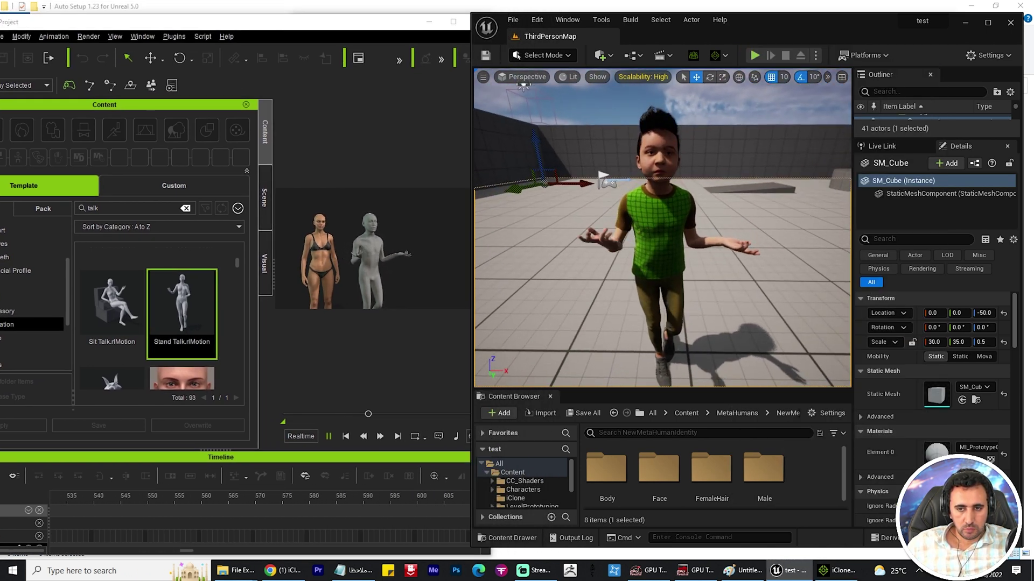
right_click_drag(598, 235, 614, 234)
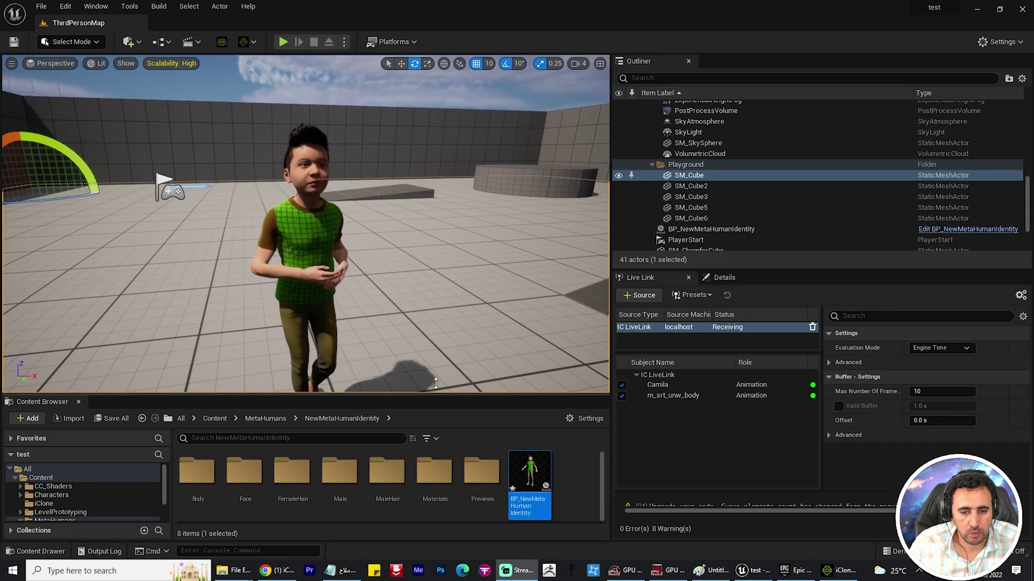
key("alt+Tab")
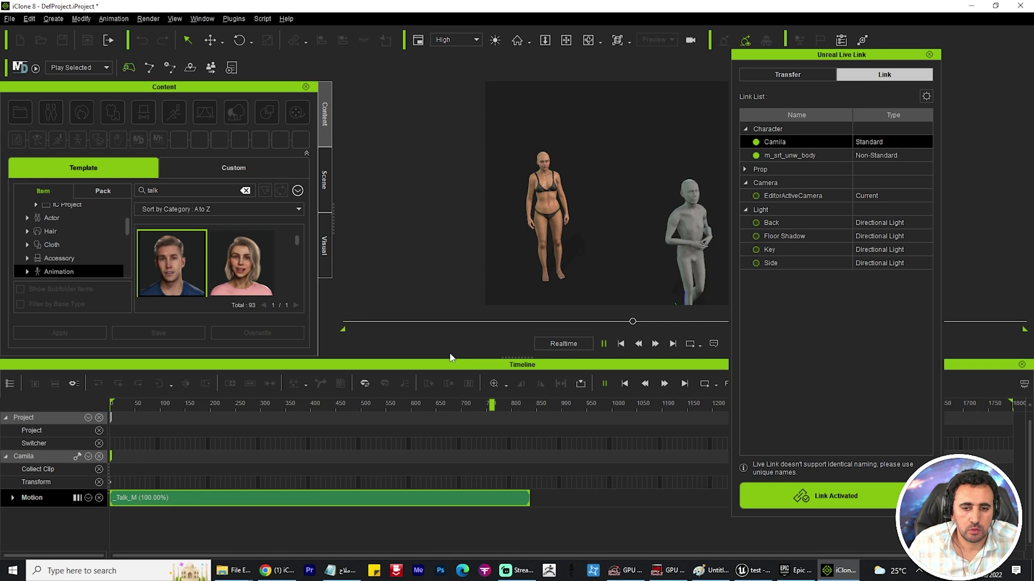
key("space")
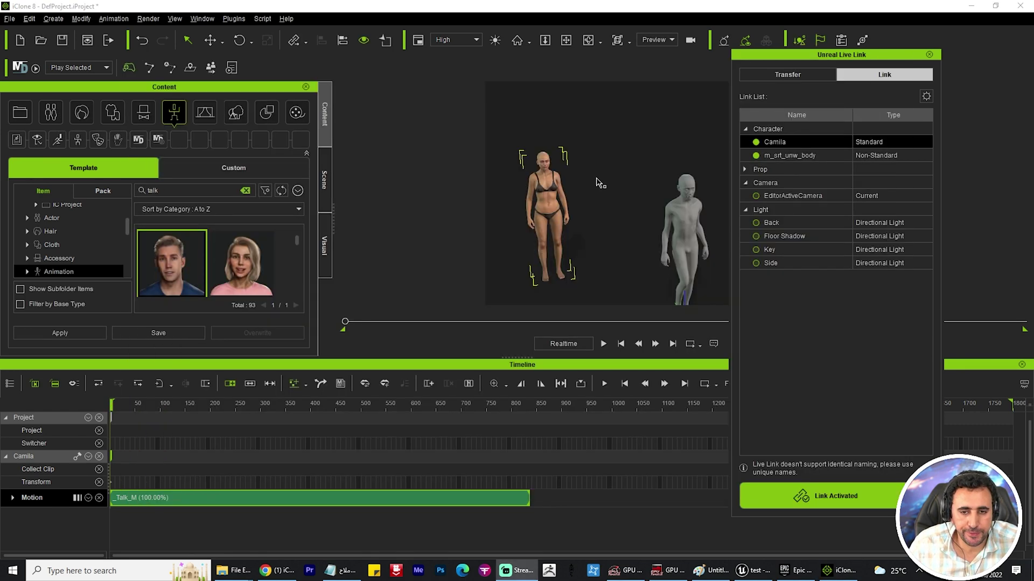
key("alt+Tab")
- Open the BP_NewMetaHumanIdentity blueprint and bring its On Live Link Updated event into view
right_click_drag(370, 235, 376, 286)
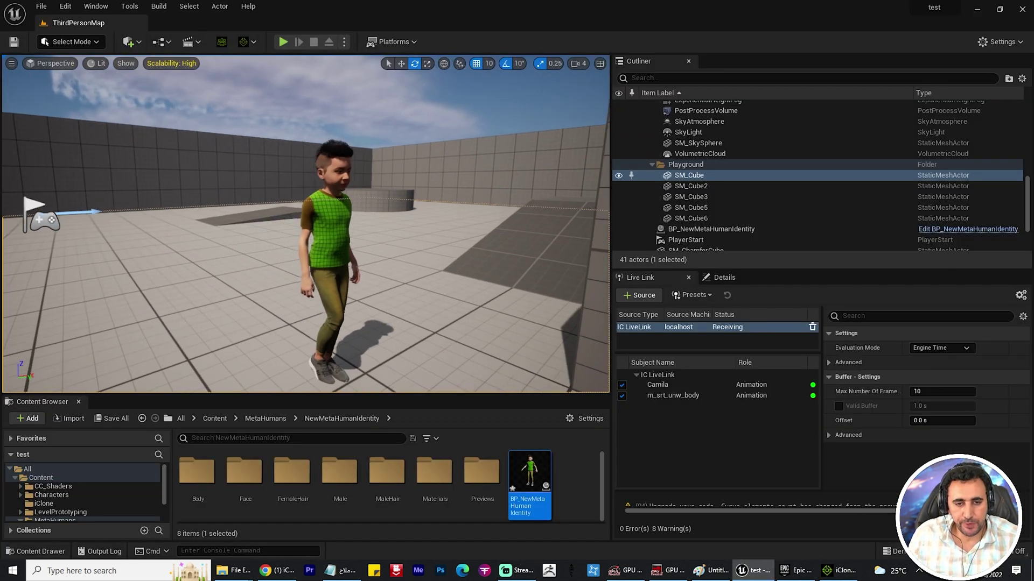
left_click(376, 287)
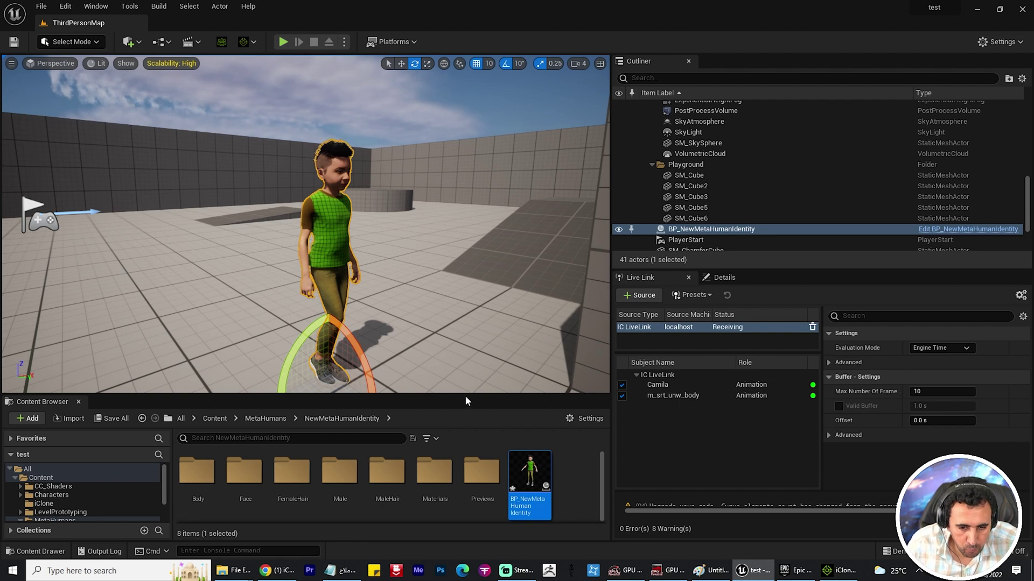
left_click_drag(465, 396, 465, 308)
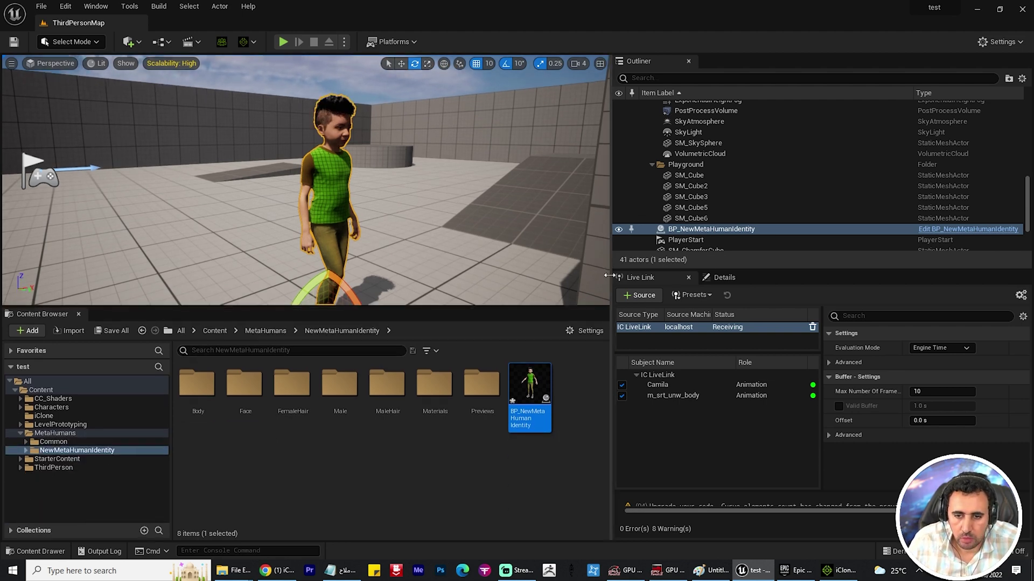
double_click(530, 396)
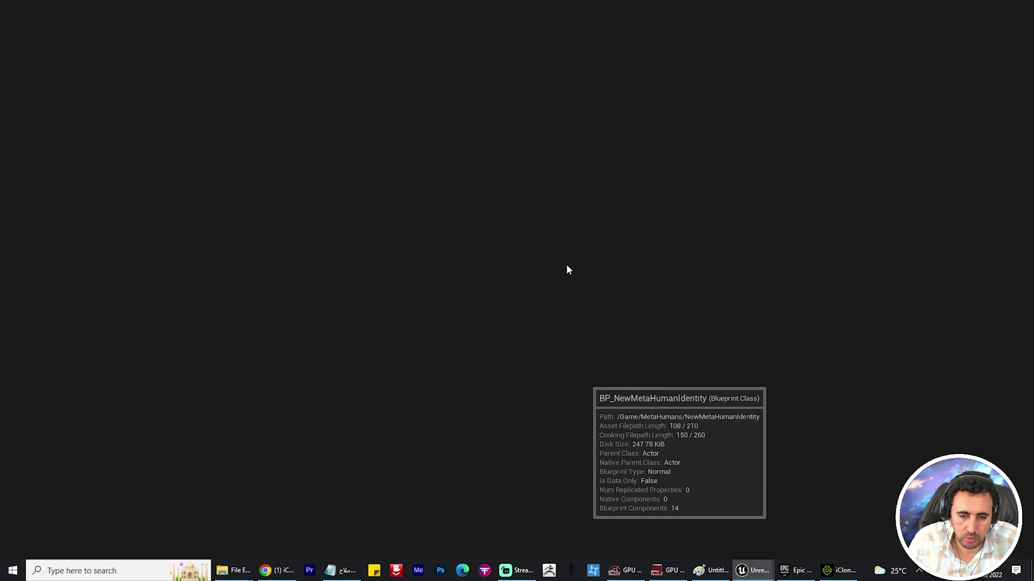
scroll(404, 206, "down", 2)
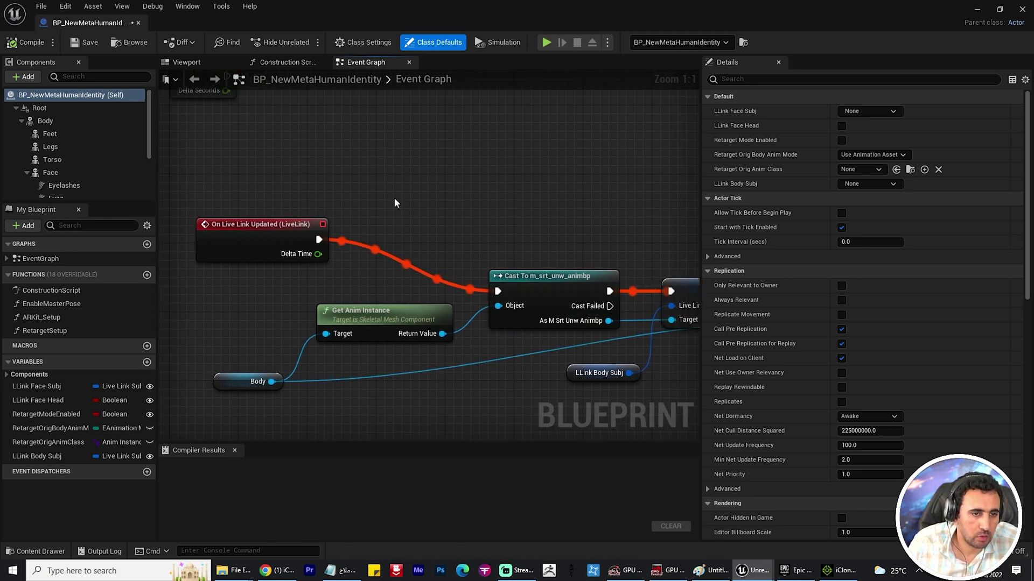
right_click_drag(434, 206, 501, 234)
left_click_drag(323, 271, 297, 257)
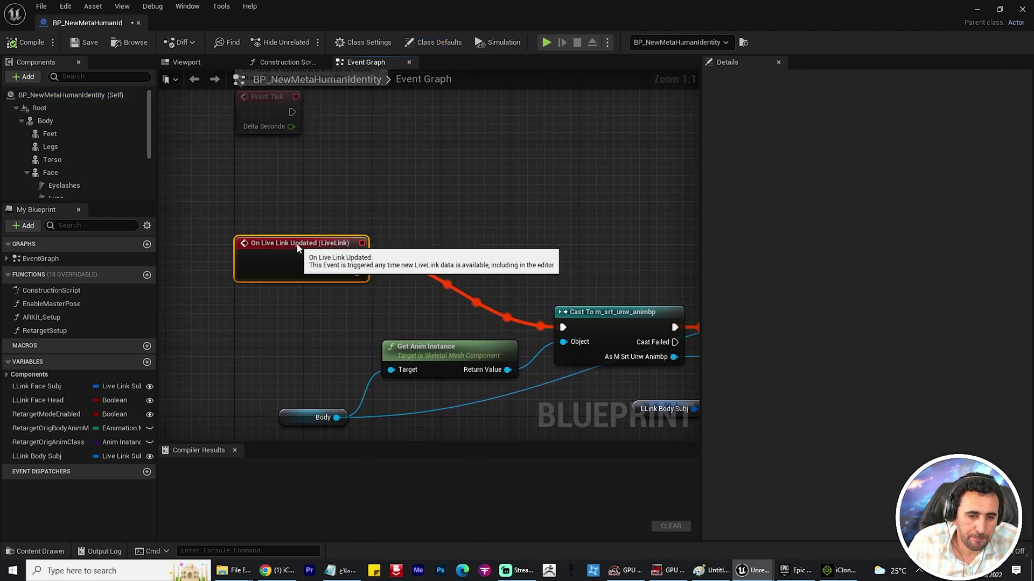
- Insert a Sequence after On Live Link Updated, wire Then 1 to ARKit Setup, and compile
right_click_drag(465, 235, 422, 238)
mouse_move(287, 261)
left_mouse_down()
mouse_move(277, 253)
mouse_move(311, 263)
left_mouse_up()
left_click_drag(373, 238, 401, 191)
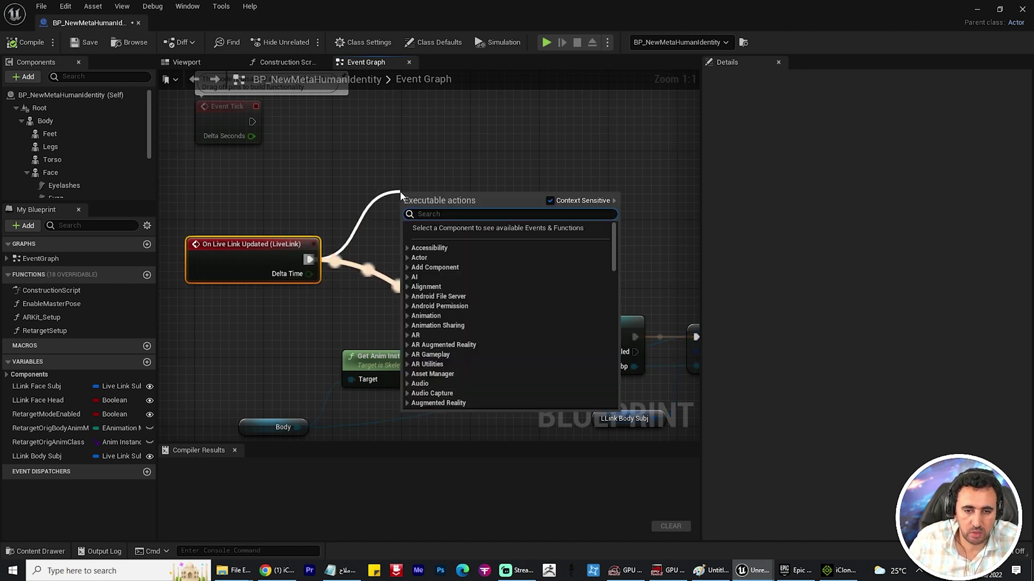
type("seq")
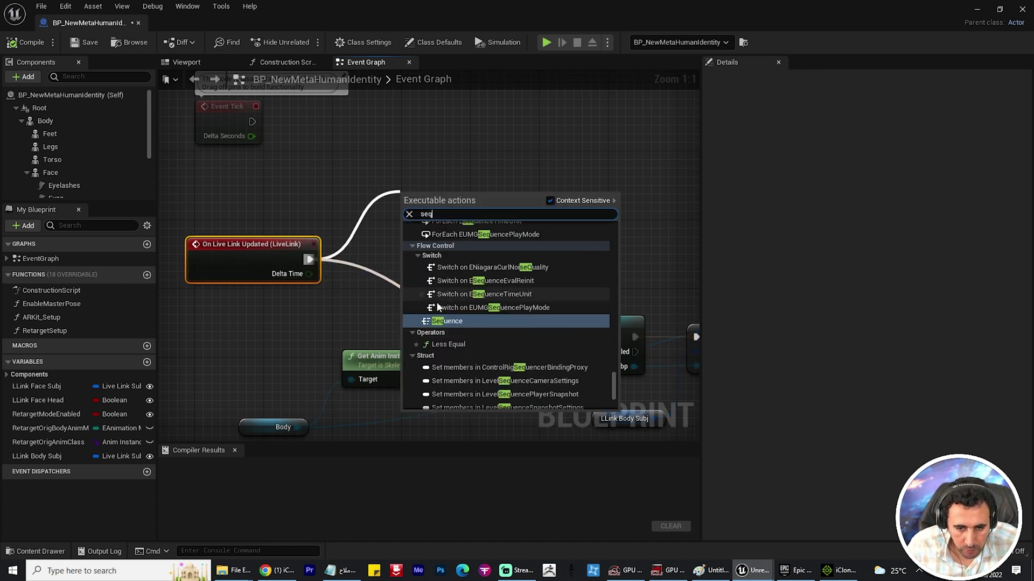
left_click(446, 320)
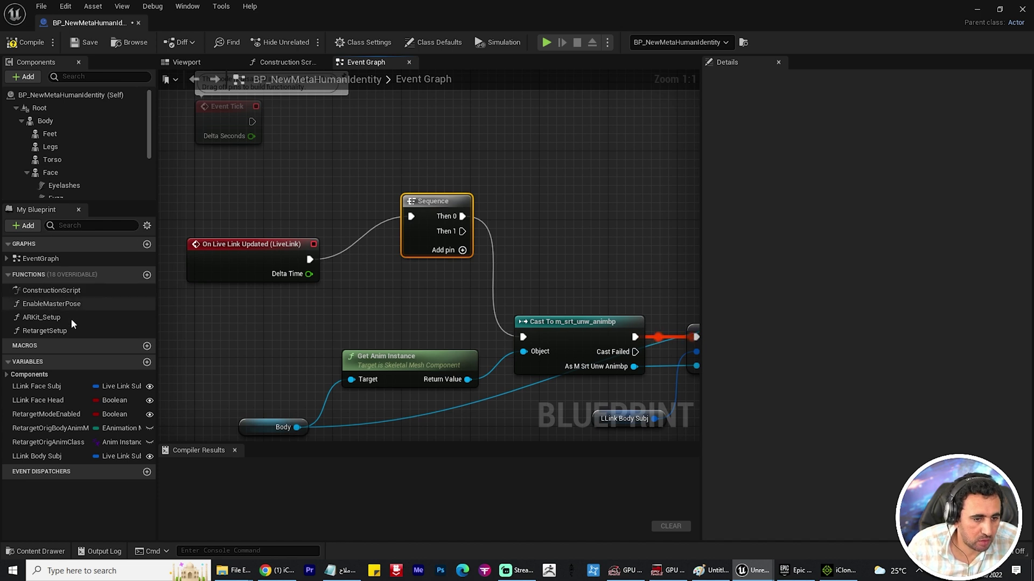
left_click_drag(434, 212, 408, 247)
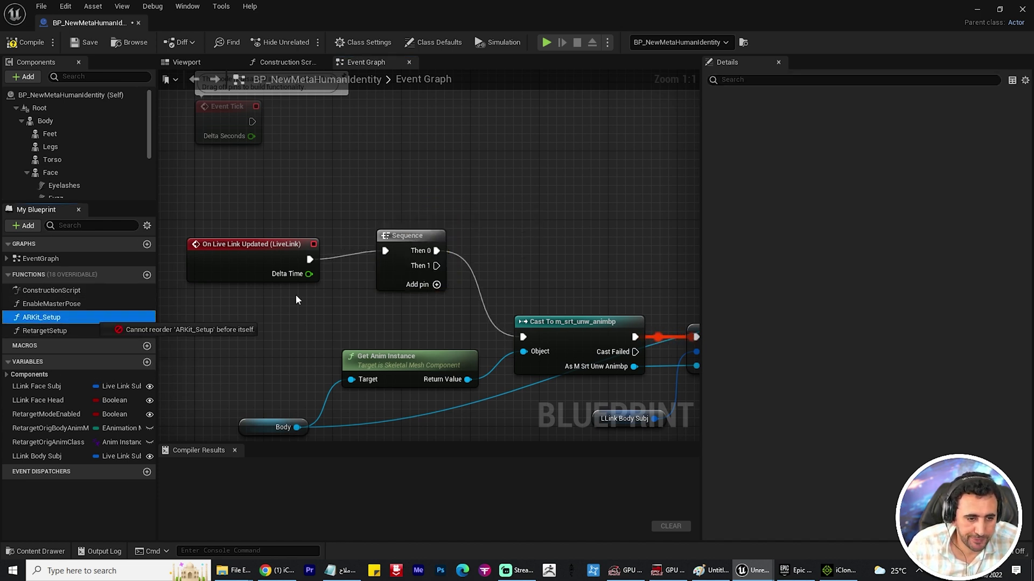
left_click_drag(43, 321, 517, 206)
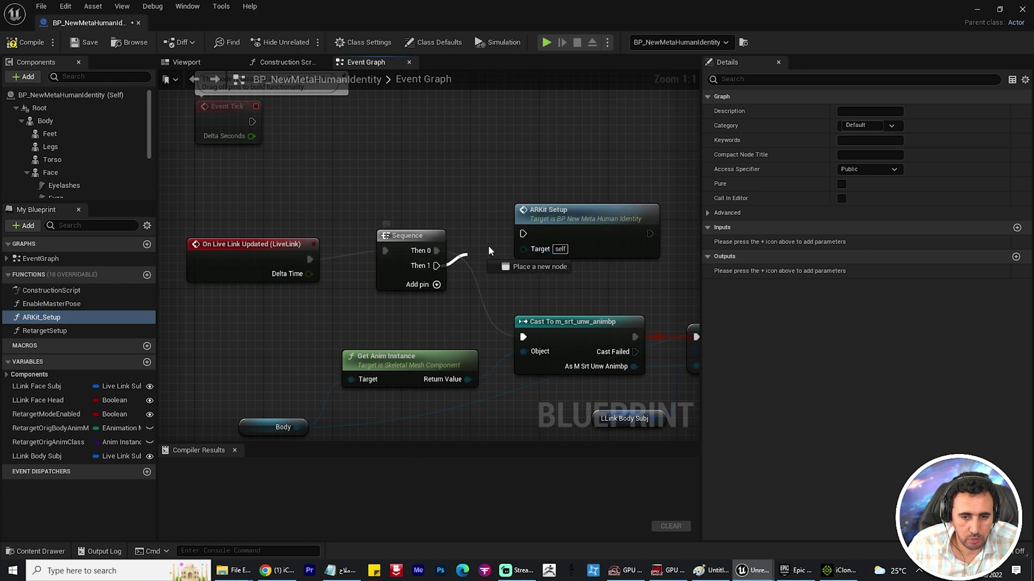
left_click_drag(436, 266, 523, 233)
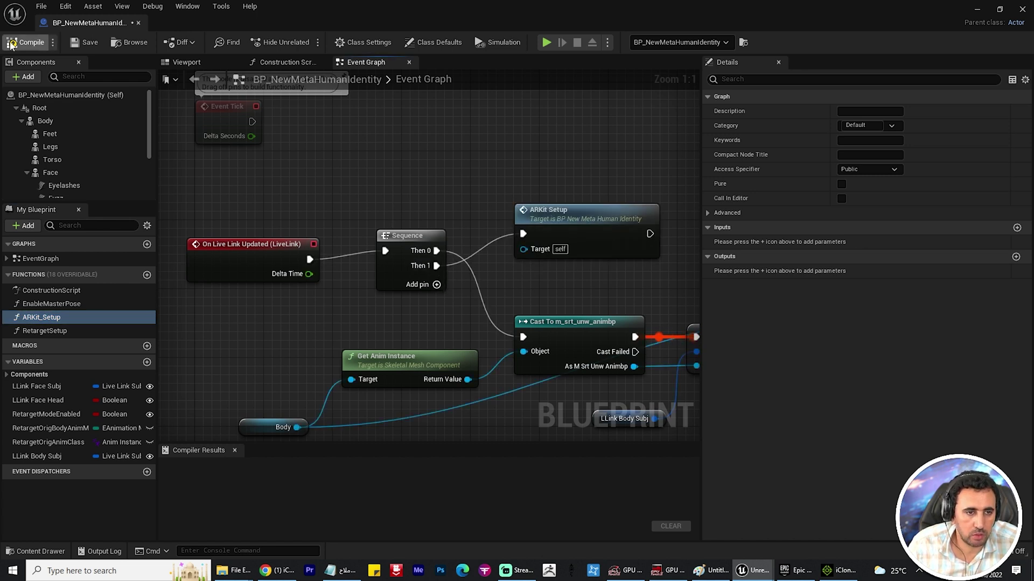
left_click(85, 42)
scroll(388, 174, "down", 3)
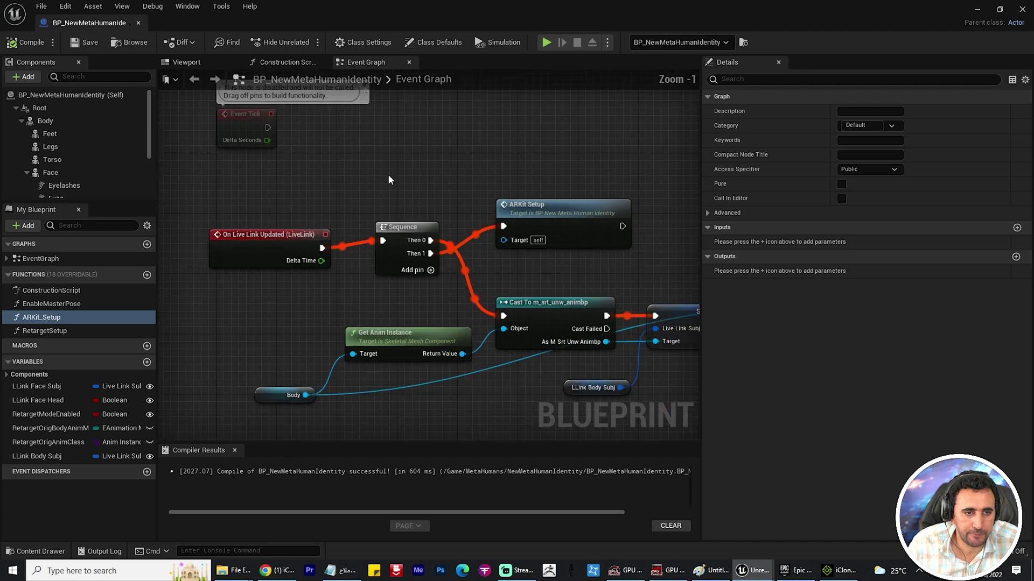
scroll(473, 170, "down", 2)
scroll(473, 170, "up", 2)
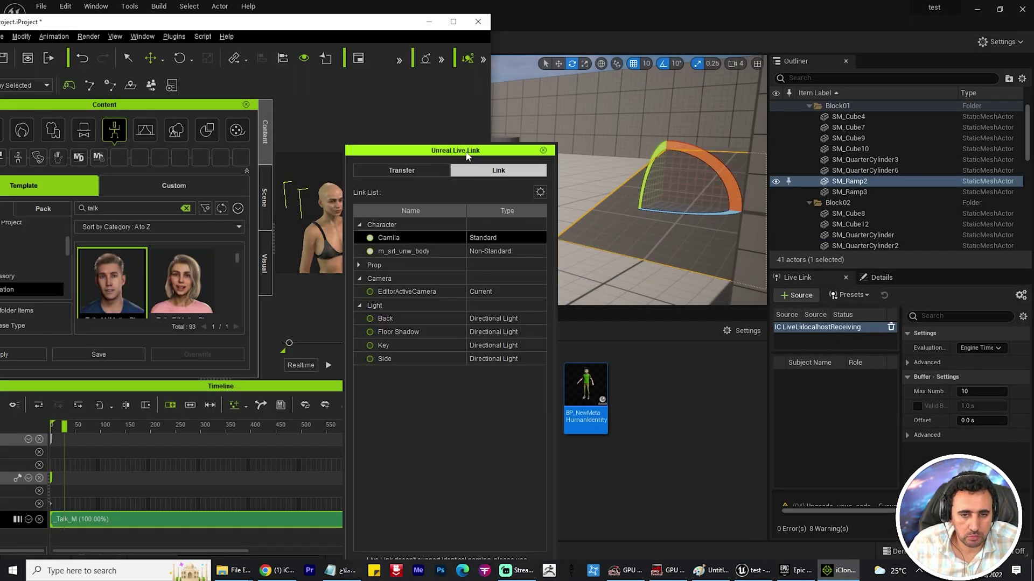
- Reactivate the Unreal link, move its panel aside, and play the talk animation in iClone
left_click(224, 506)
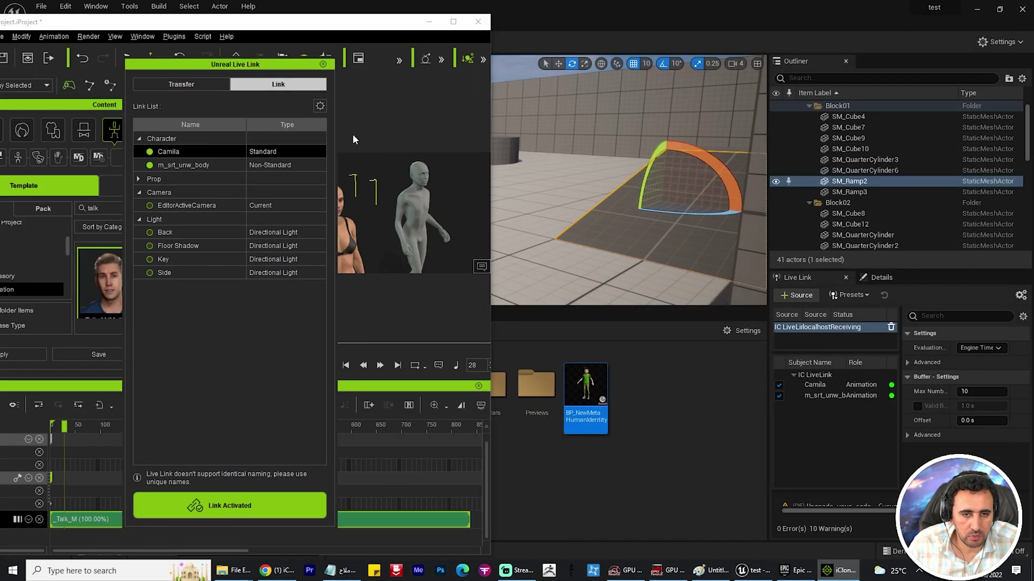
left_click_drag(229, 64, 85, 449)
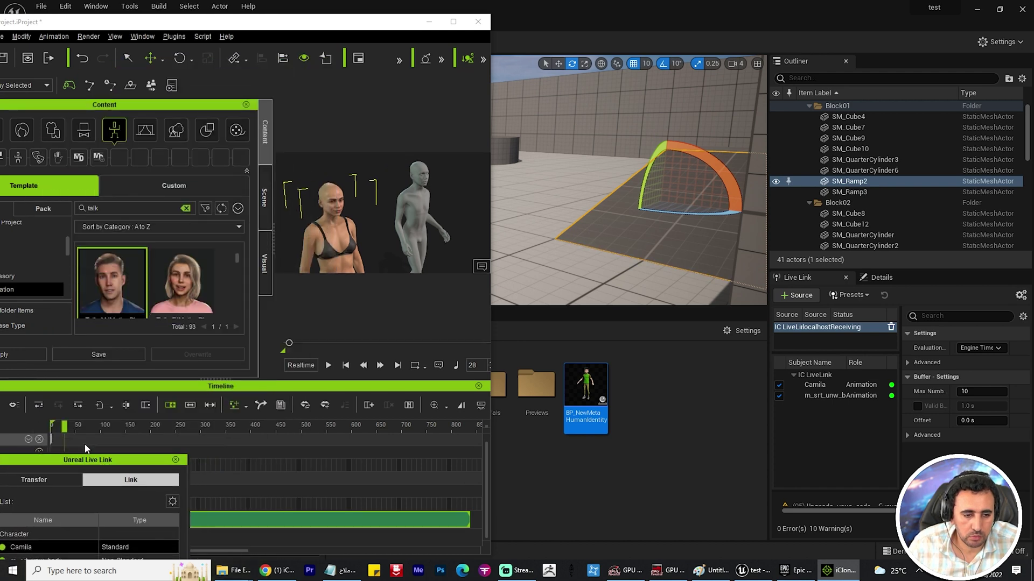
key("space")
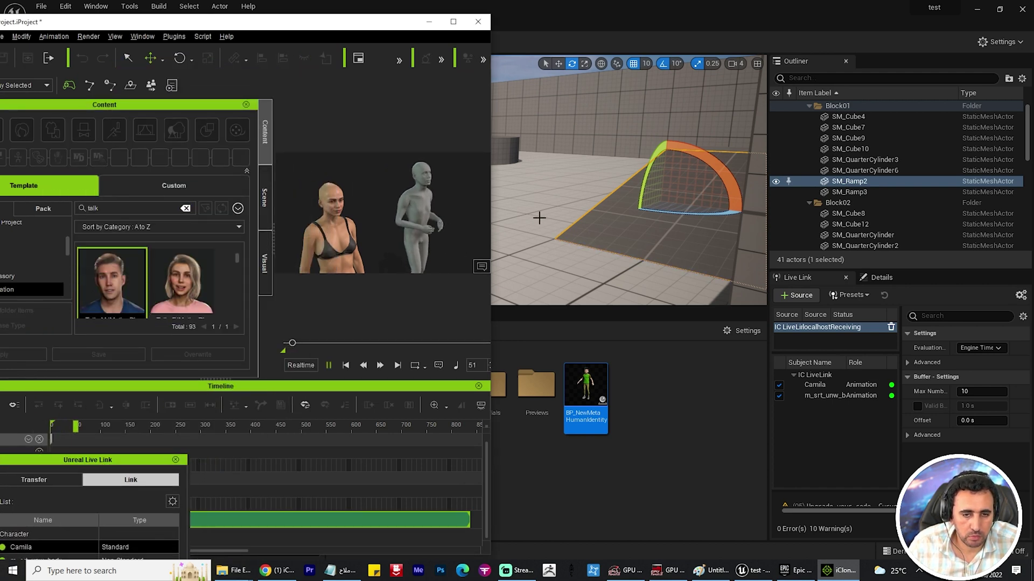
left_click(546, 215)
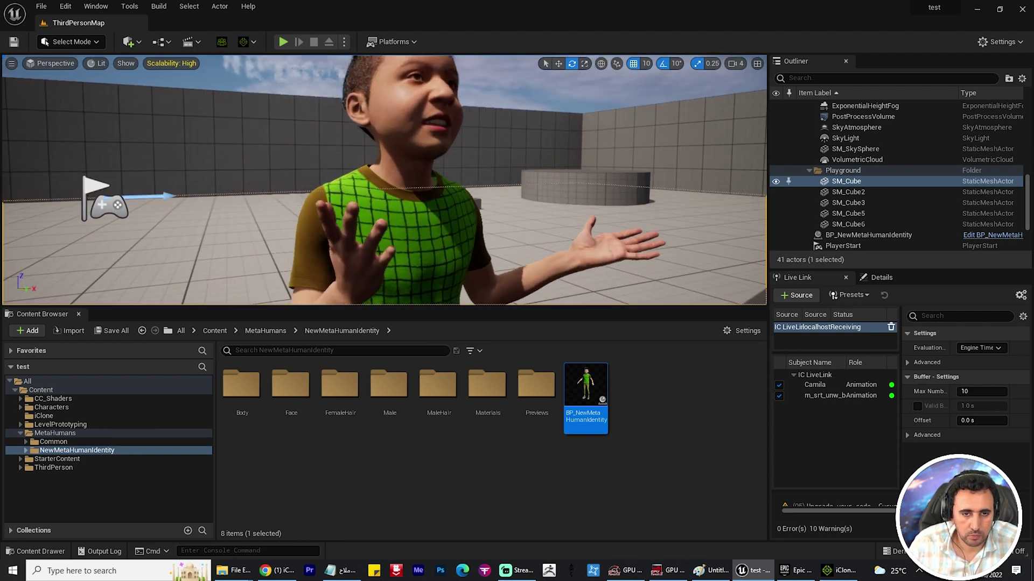
- Enlarge the viewport and orbit the camera around the boy's face and body
right_click_drag(445, 188, 466, 314)
left_click_drag(462, 308, 469, 437)
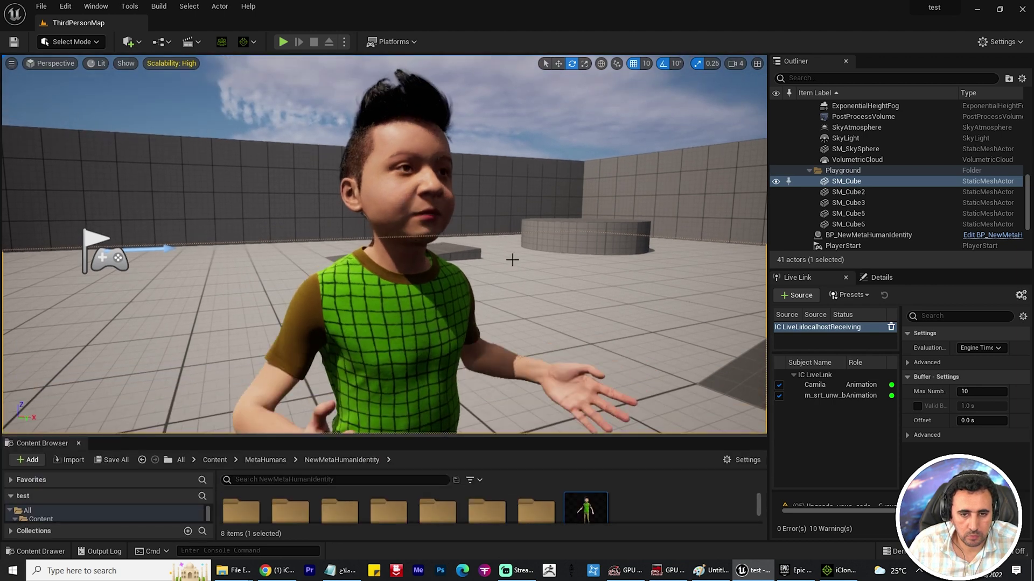
mouse_move(507, 257)
right_mouse_down()
mouse_move(503, 323)
mouse_move(584, 307)
right_mouse_up()
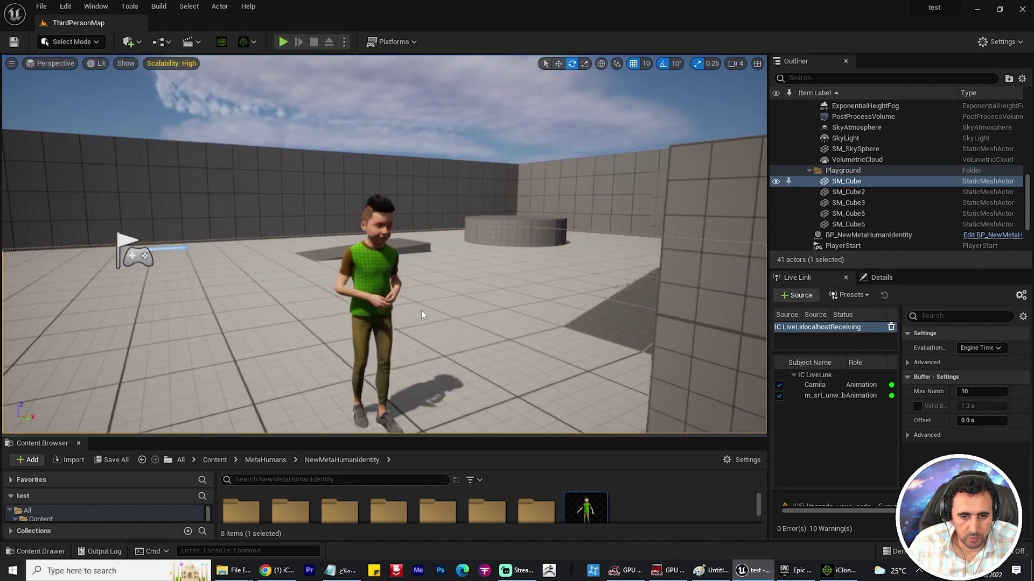
mouse_move(436, 291)
right_mouse_down()
mouse_move(432, 305)
mouse_move(495, 319)
right_mouse_up()
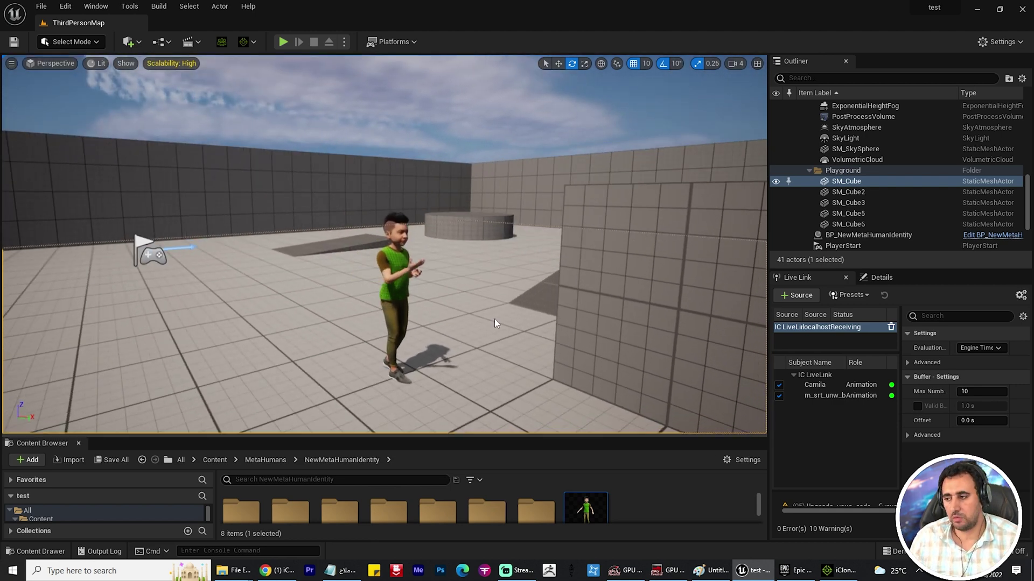